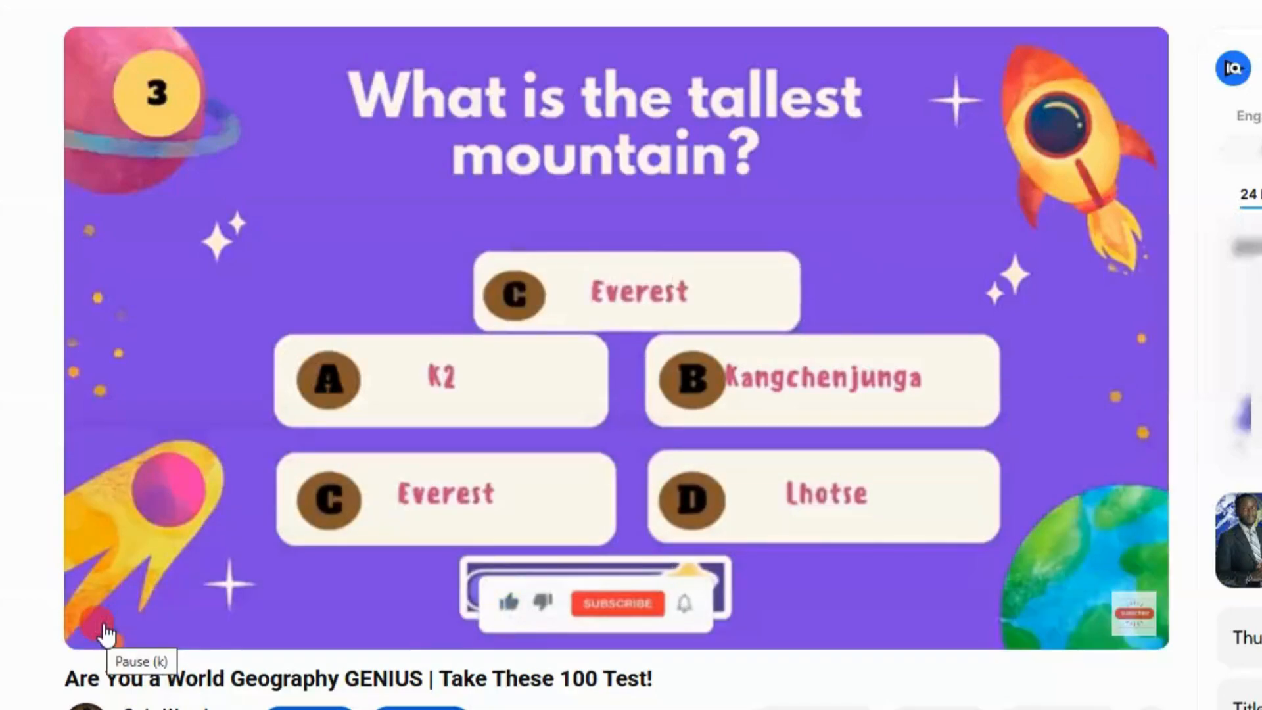
left_click(105, 634)
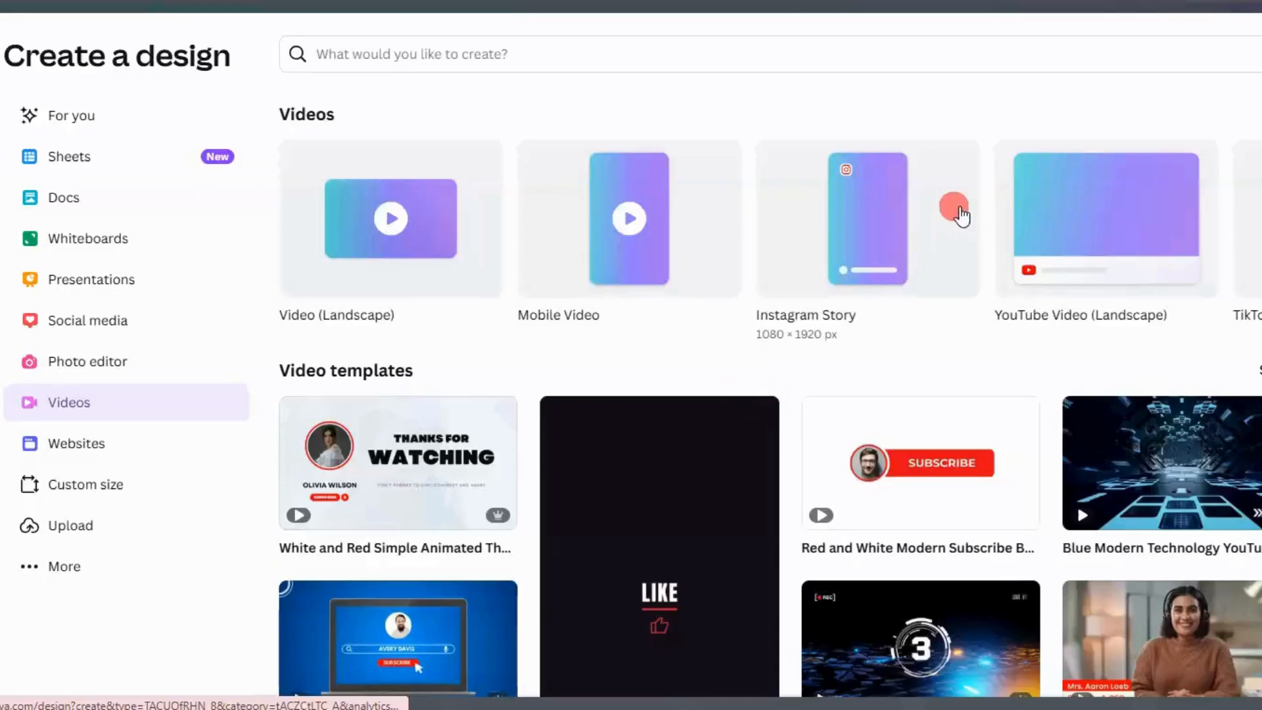
Create a landscape video design and apply the purple space-themed question template from a search for "quiz template"
left_click(411, 220)
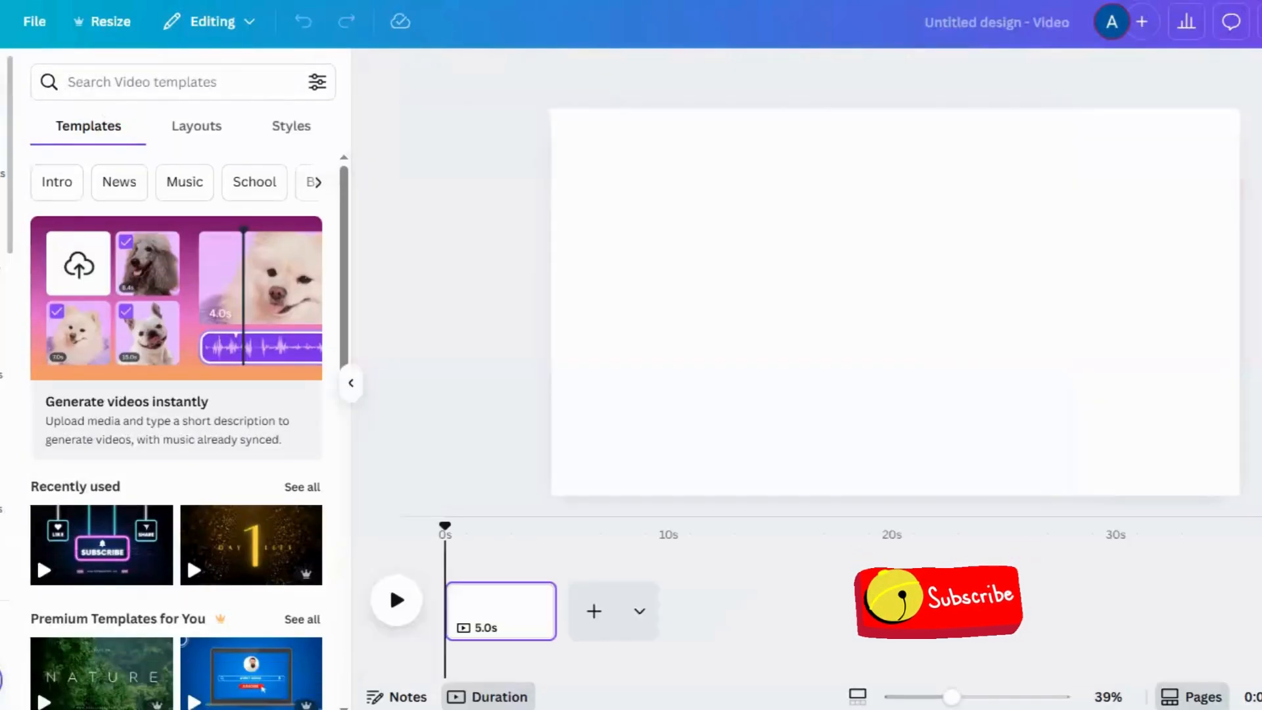
left_click(142, 84)
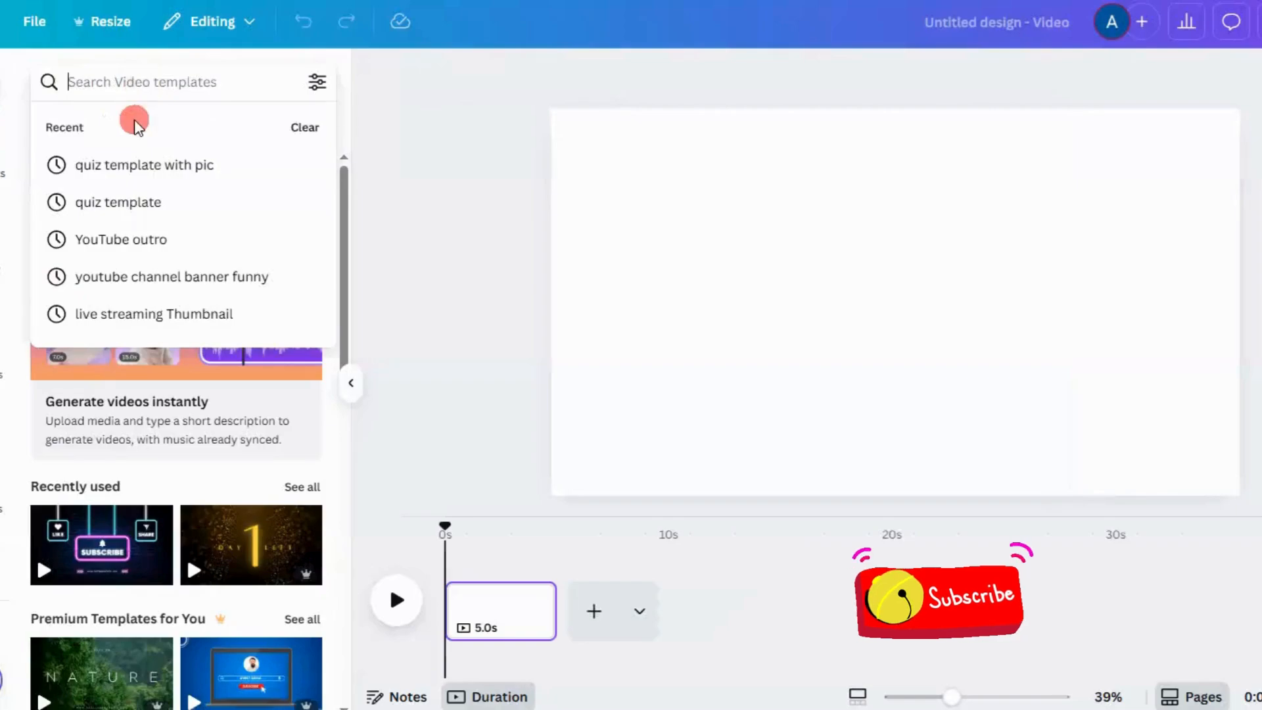
left_click(74, 199)
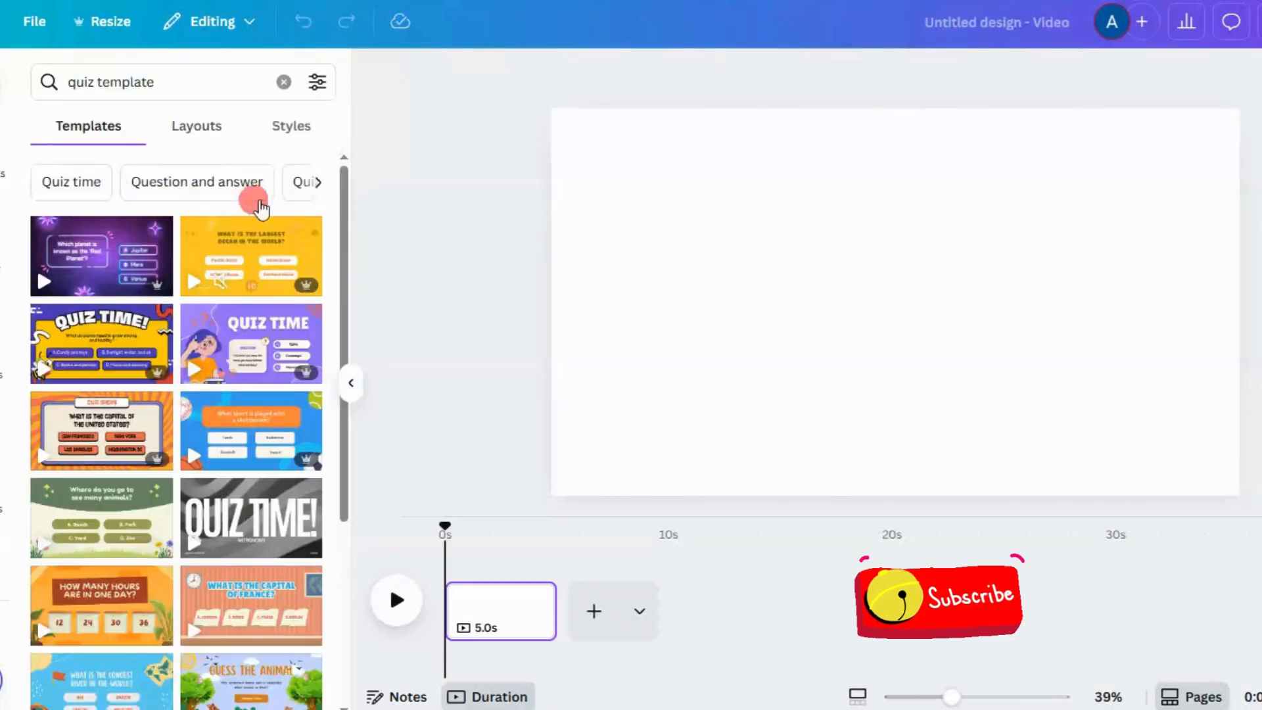
left_click_drag(346, 253, 320, 421)
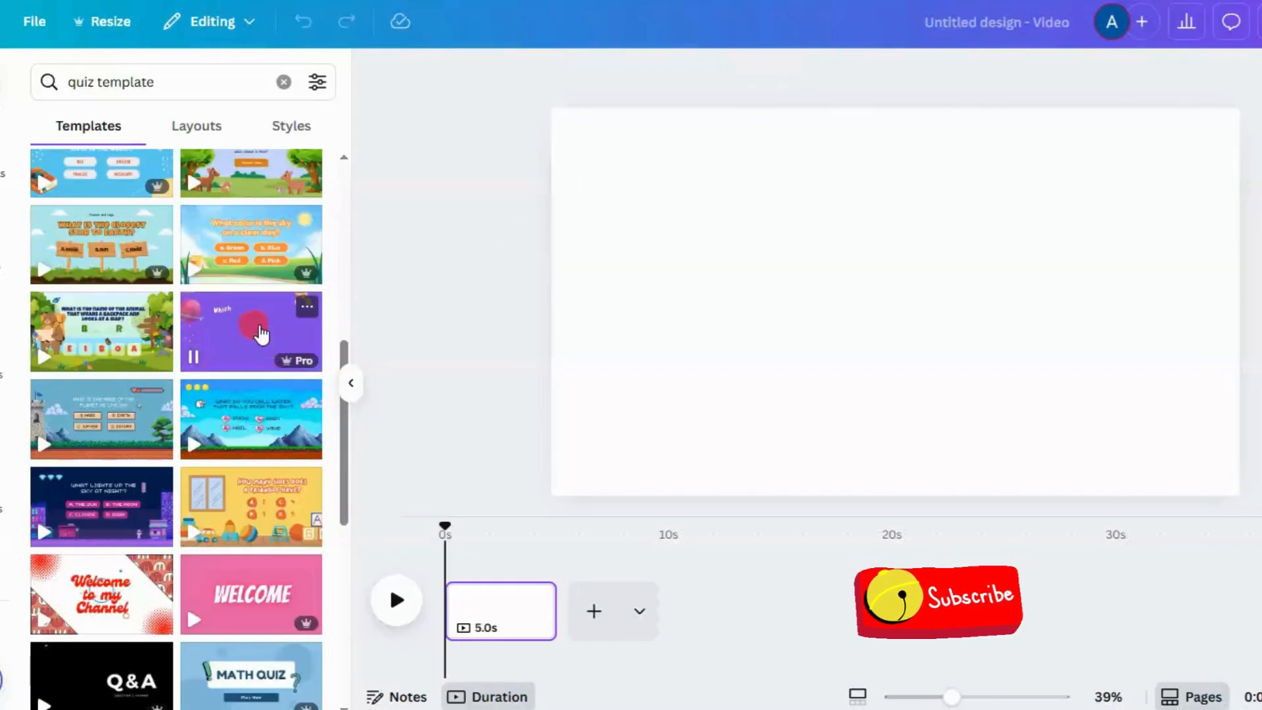
left_click(259, 324)
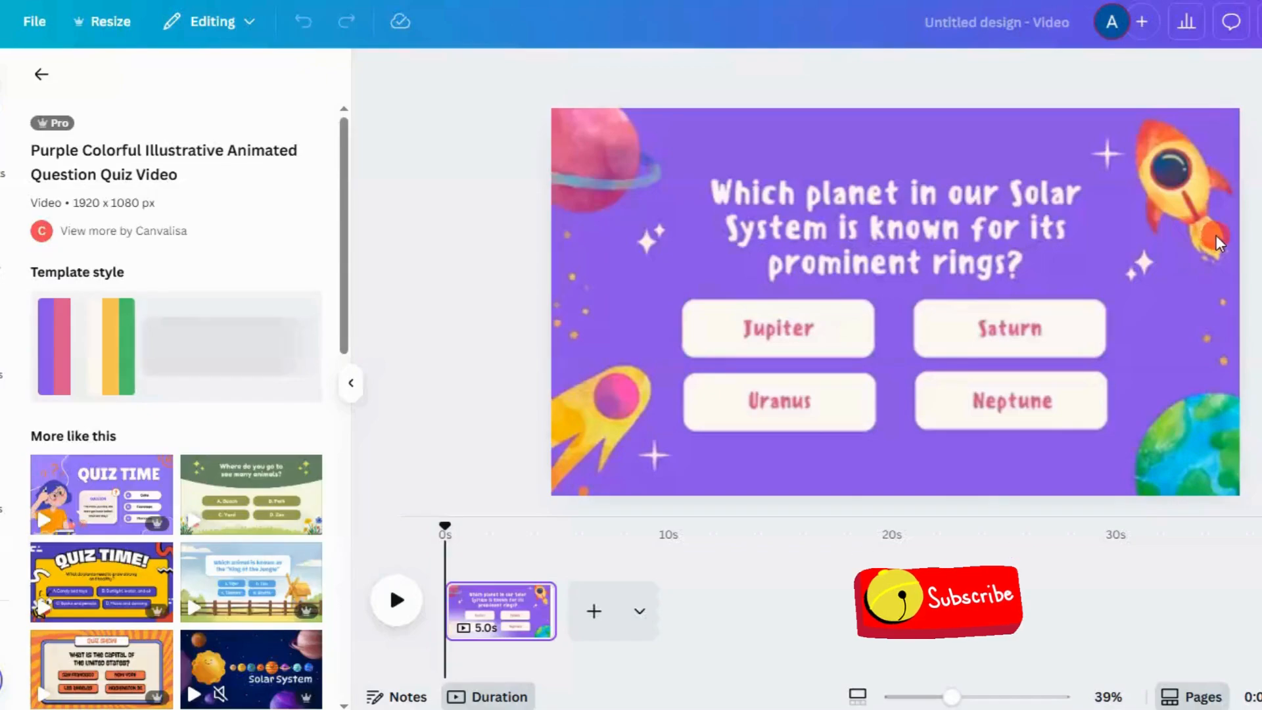
left_click(961, 282)
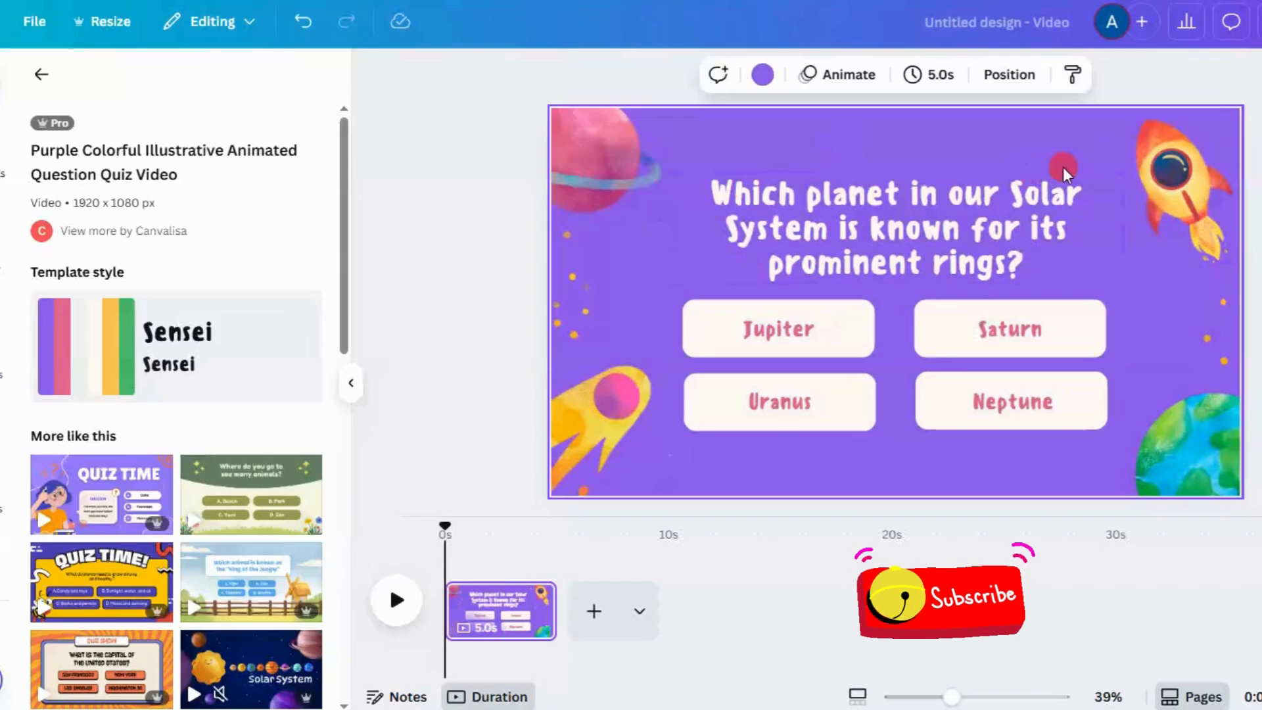
left_click(989, 236)
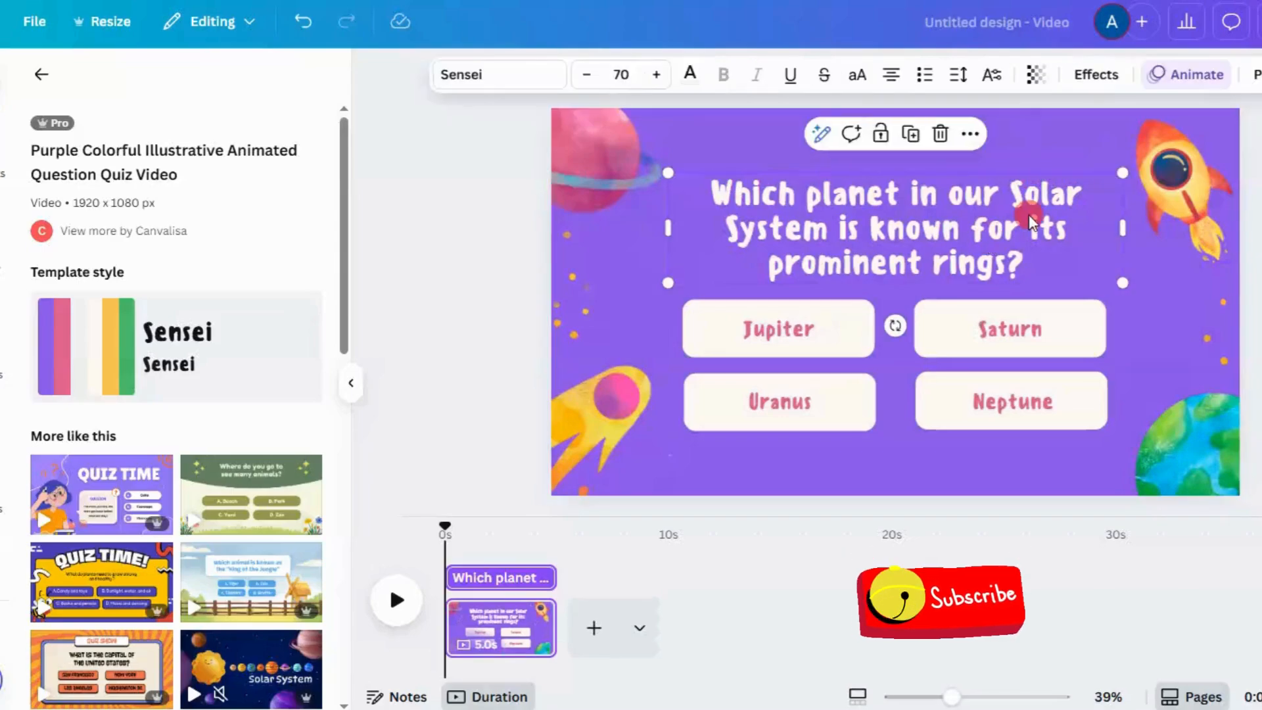
left_click(819, 345)
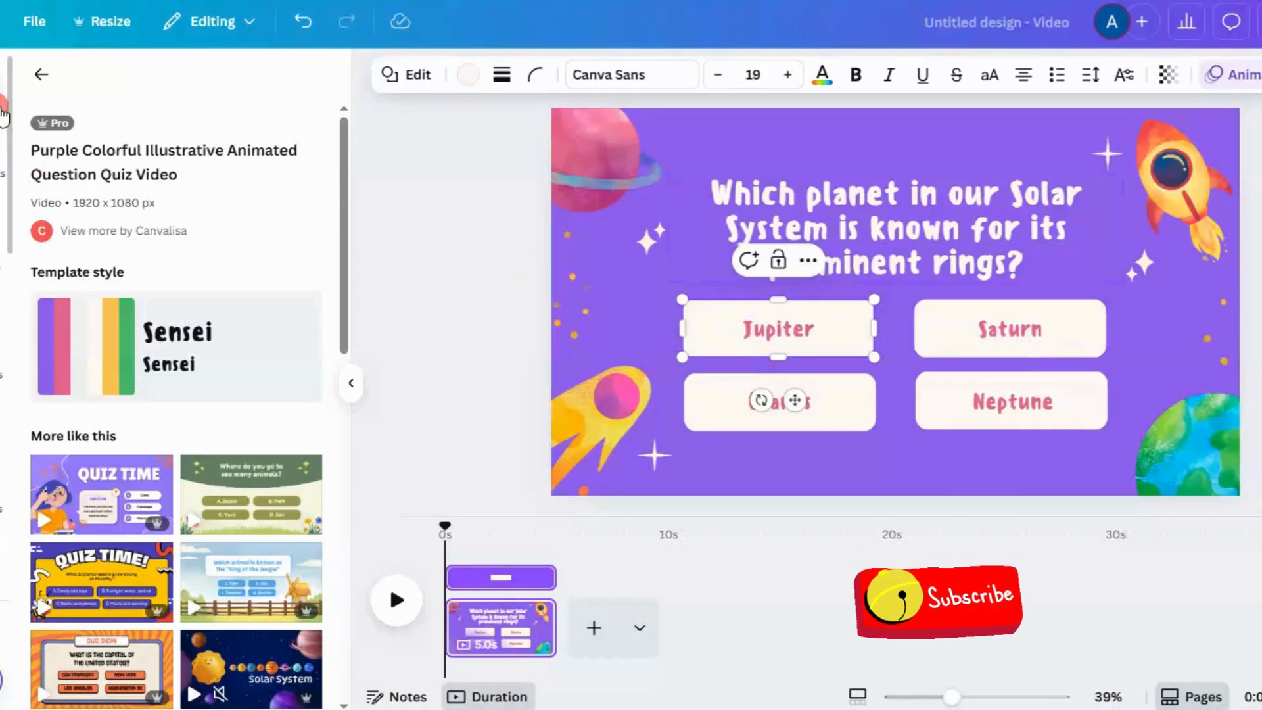
Add a circle shape to the page, shrink it and place it before the word Jupiter in its answer box
left_click(2, 174)
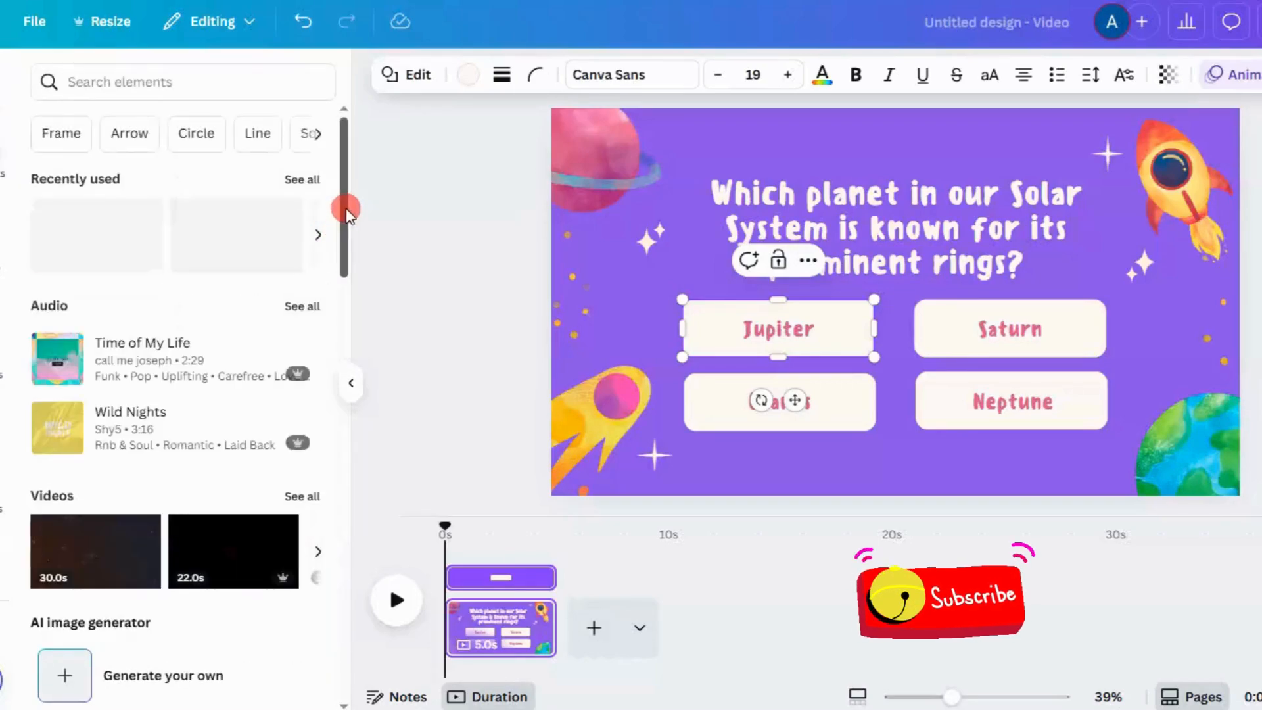
left_click(197, 137)
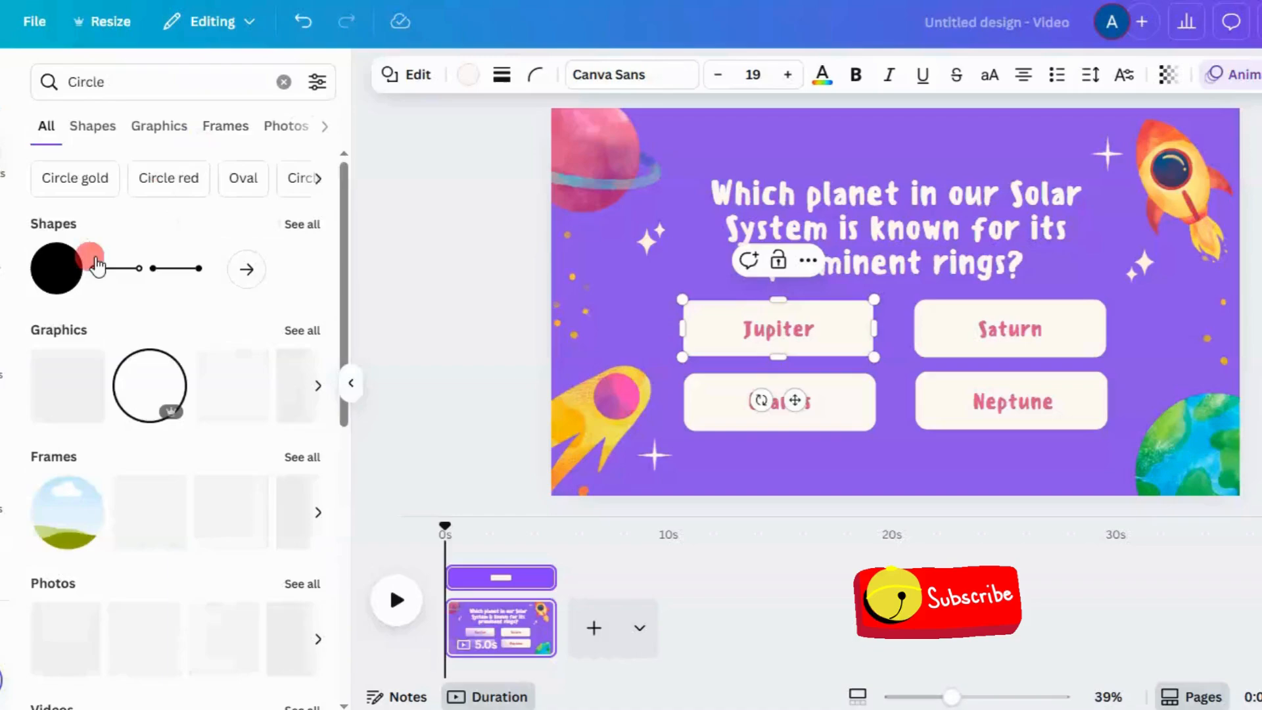
left_click(52, 283)
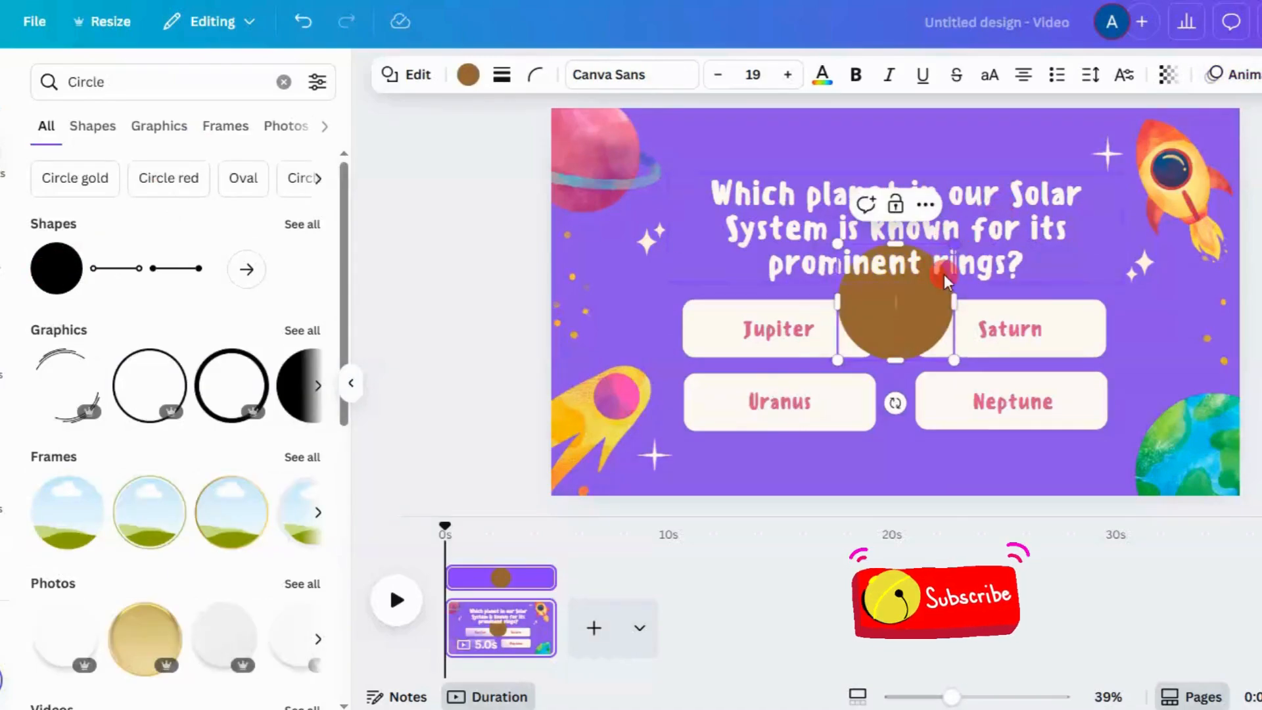
left_click_drag(946, 282, 698, 347)
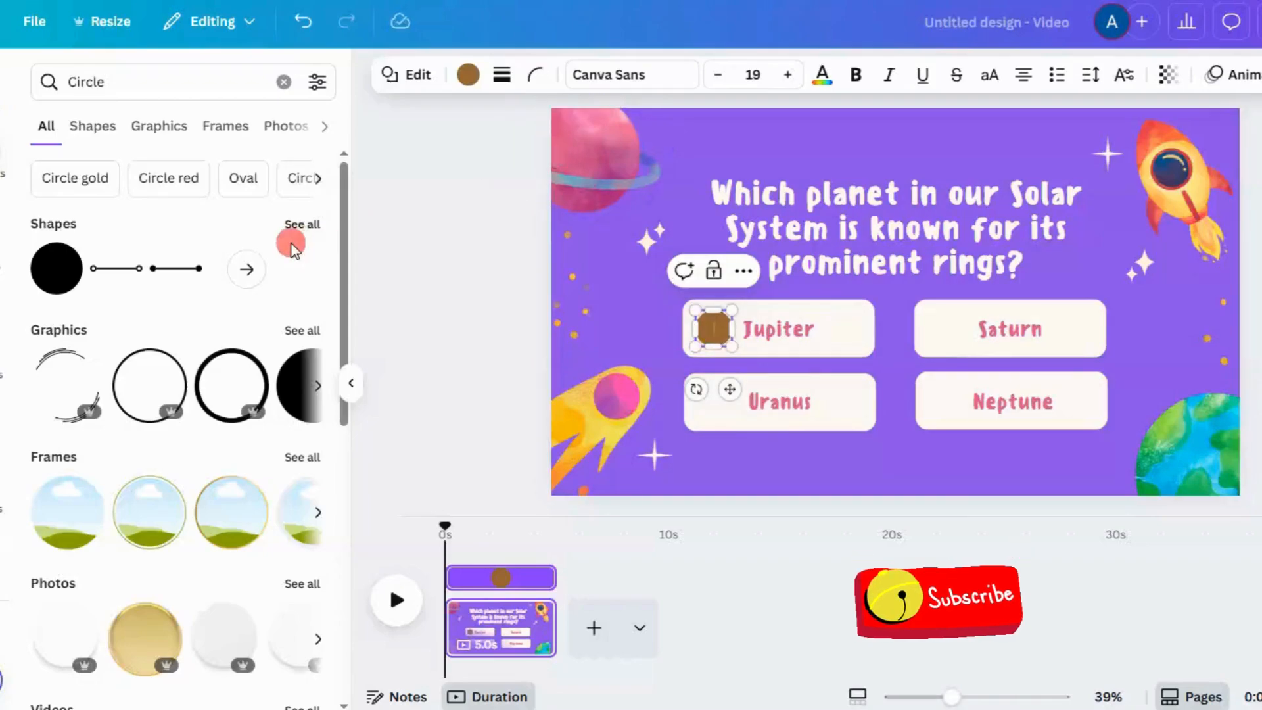
Add a heading text containing the letter "A" and move it onto the small circle in the Jupiter box
left_click(13, 227)
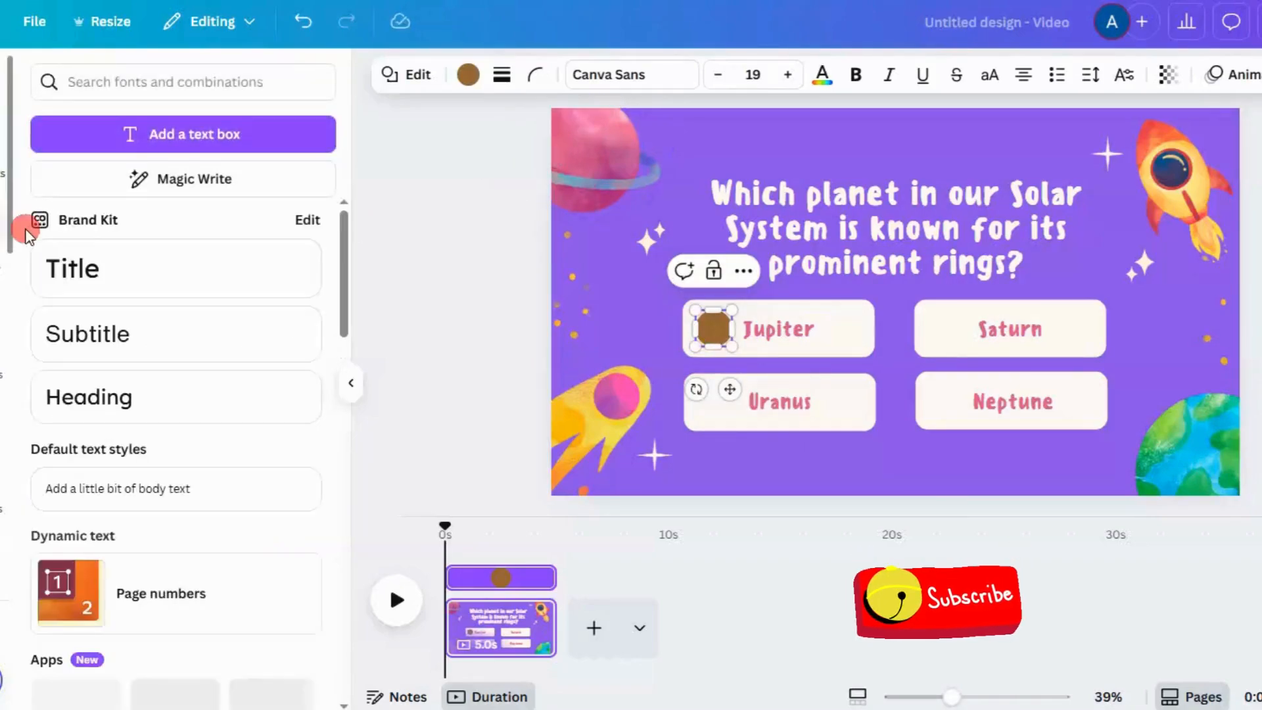
left_click(107, 400)
double_click(707, 384)
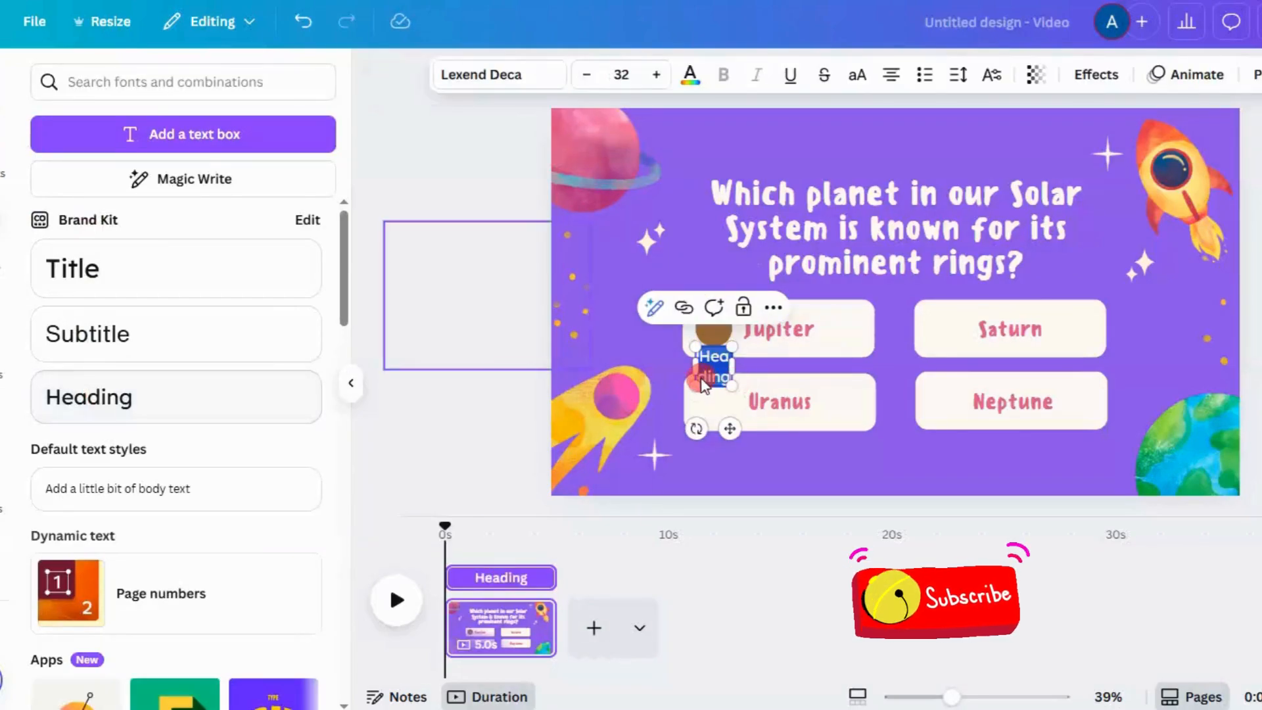
type("A")
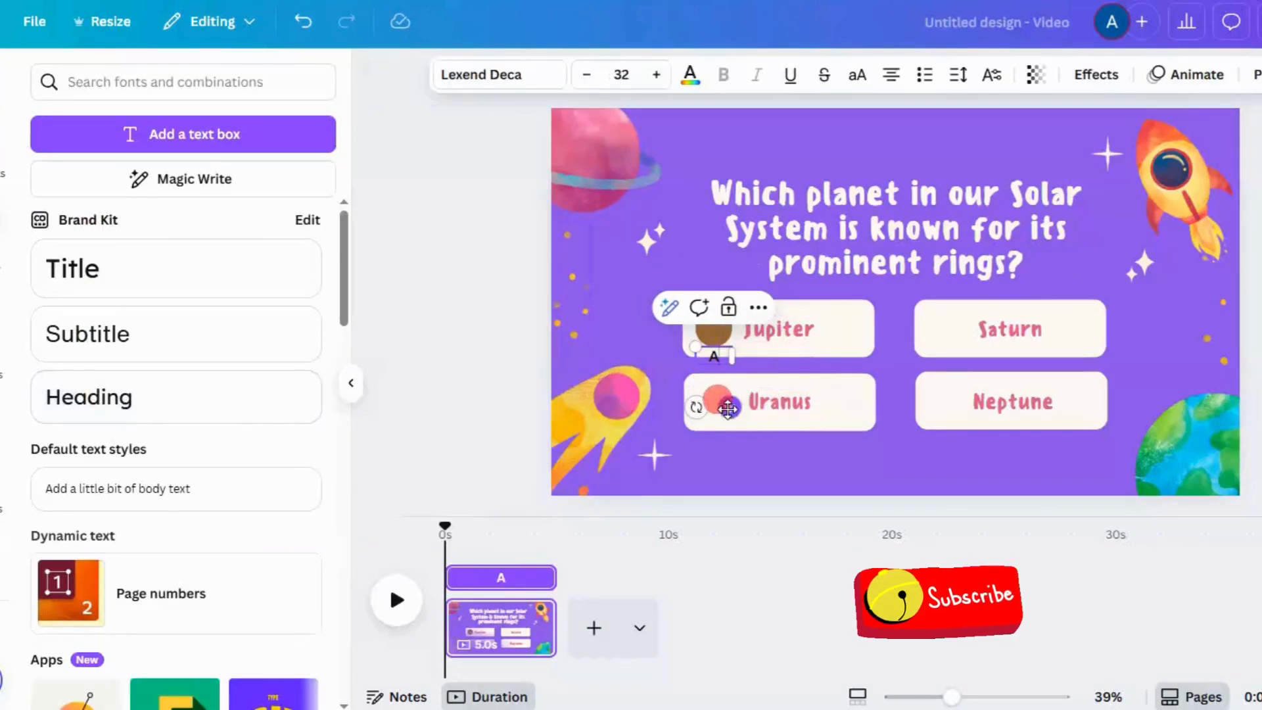
left_click_drag(728, 408, 729, 381)
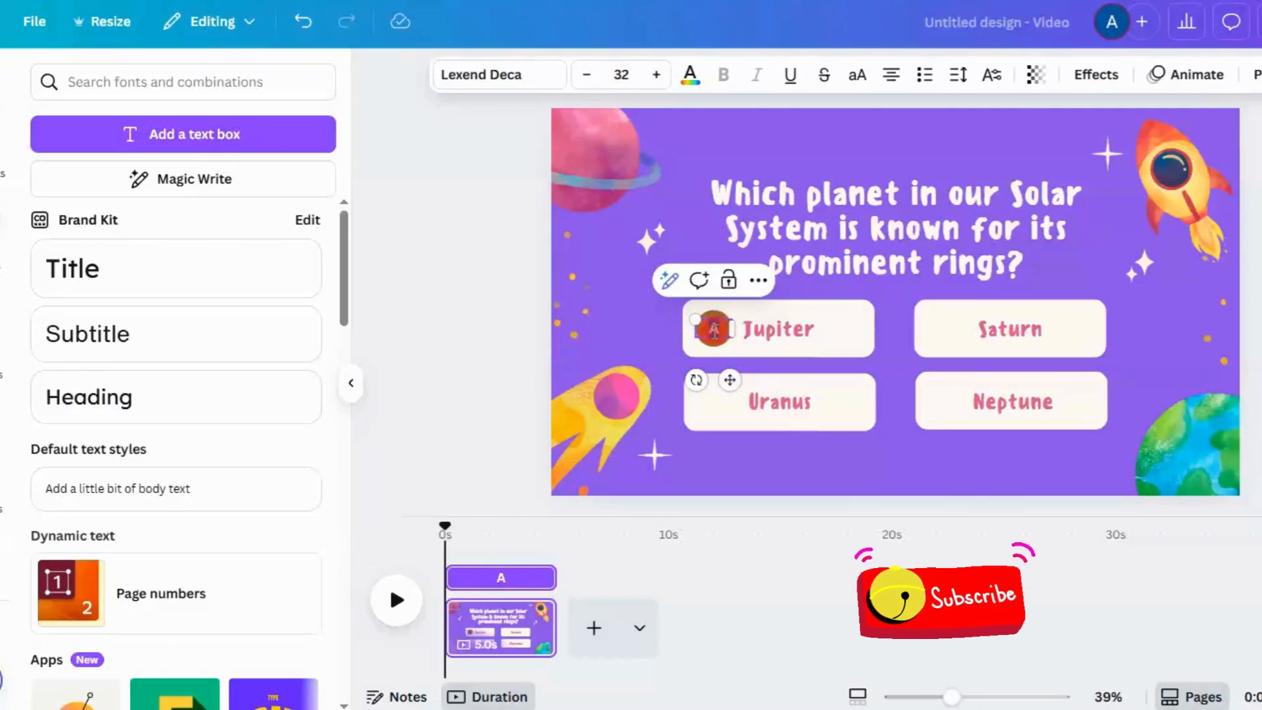
Set the letter A to font size 48 in Alfa Slab One and centre it on its circle
left_click(621, 74)
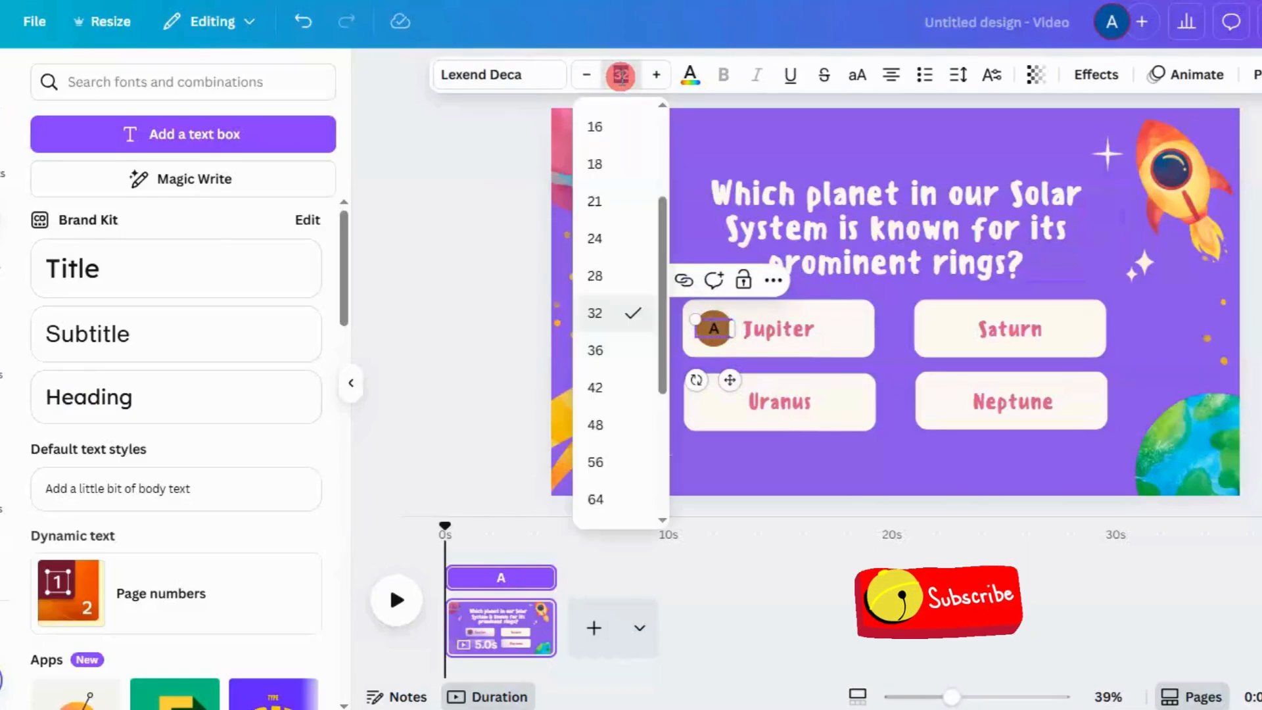
left_click(598, 424)
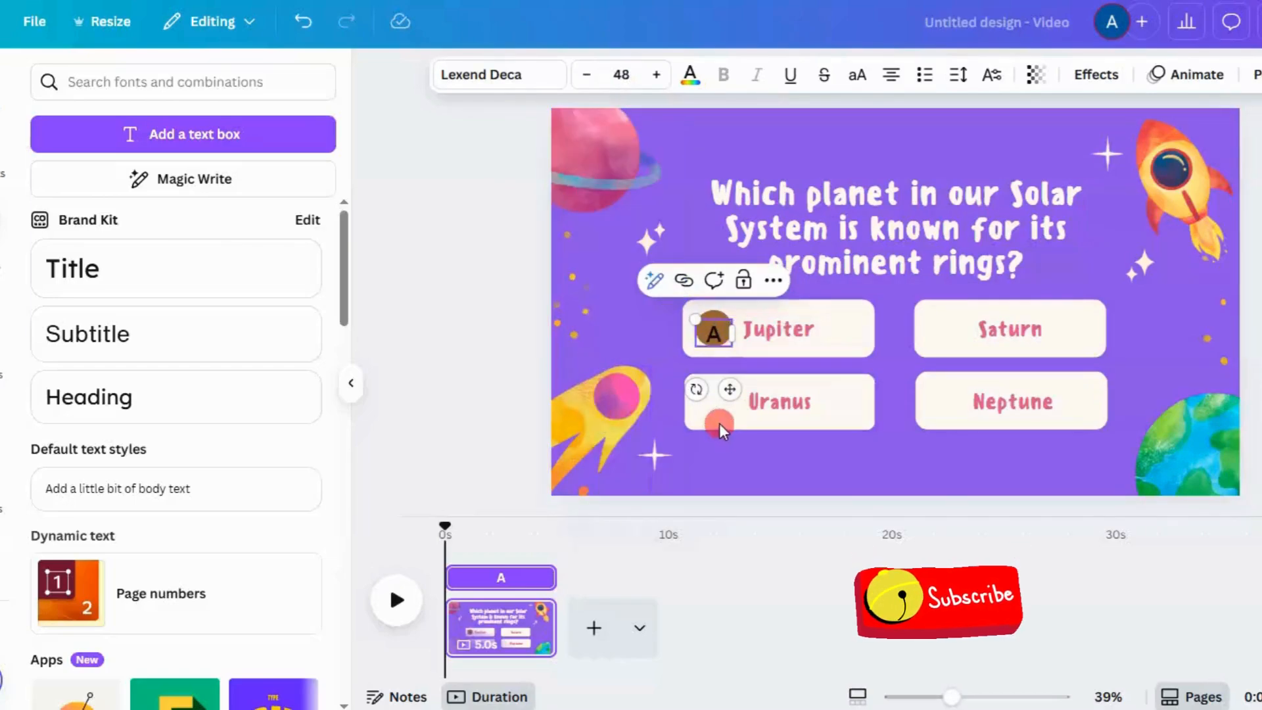
left_click_drag(727, 393, 727, 385)
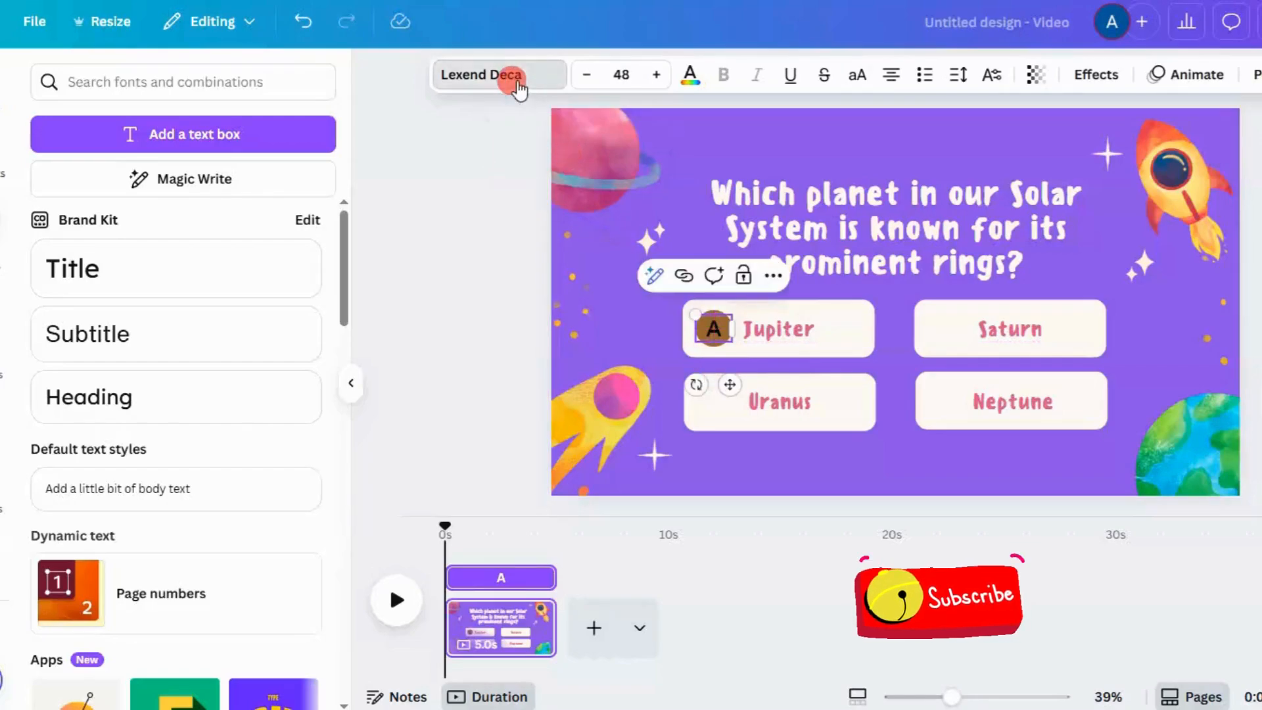
left_click(500, 74)
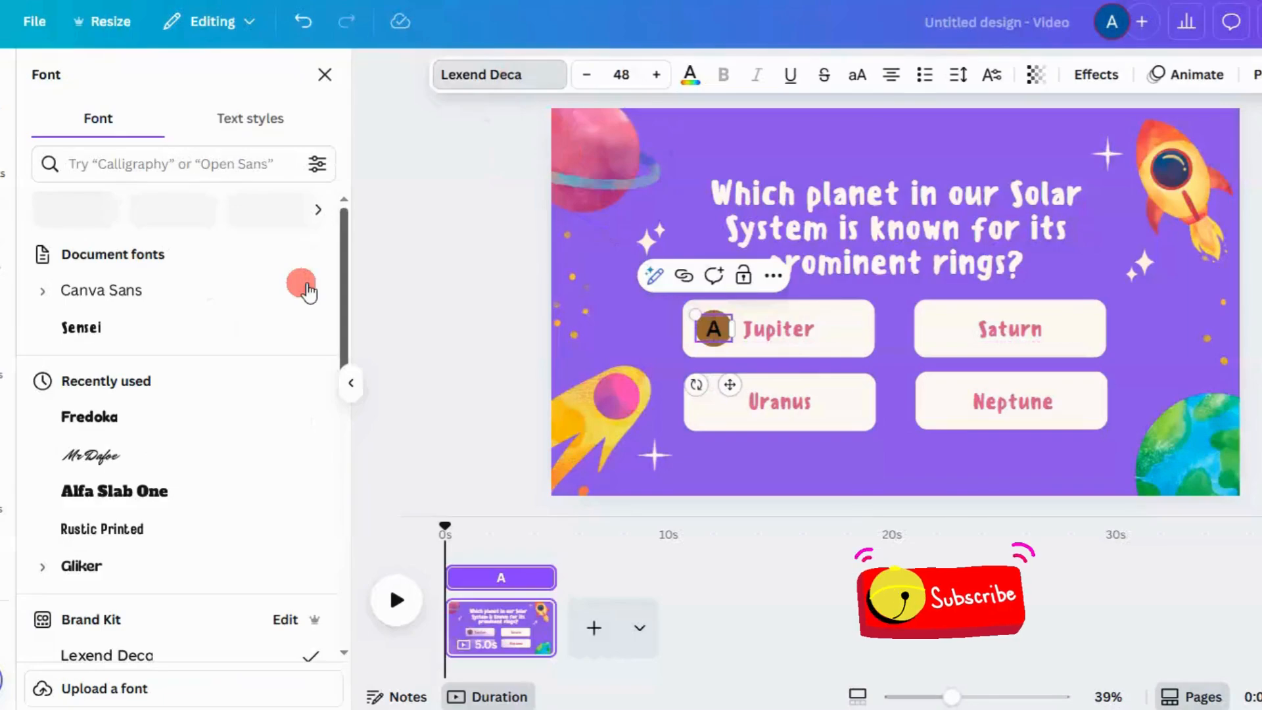
left_click(158, 491)
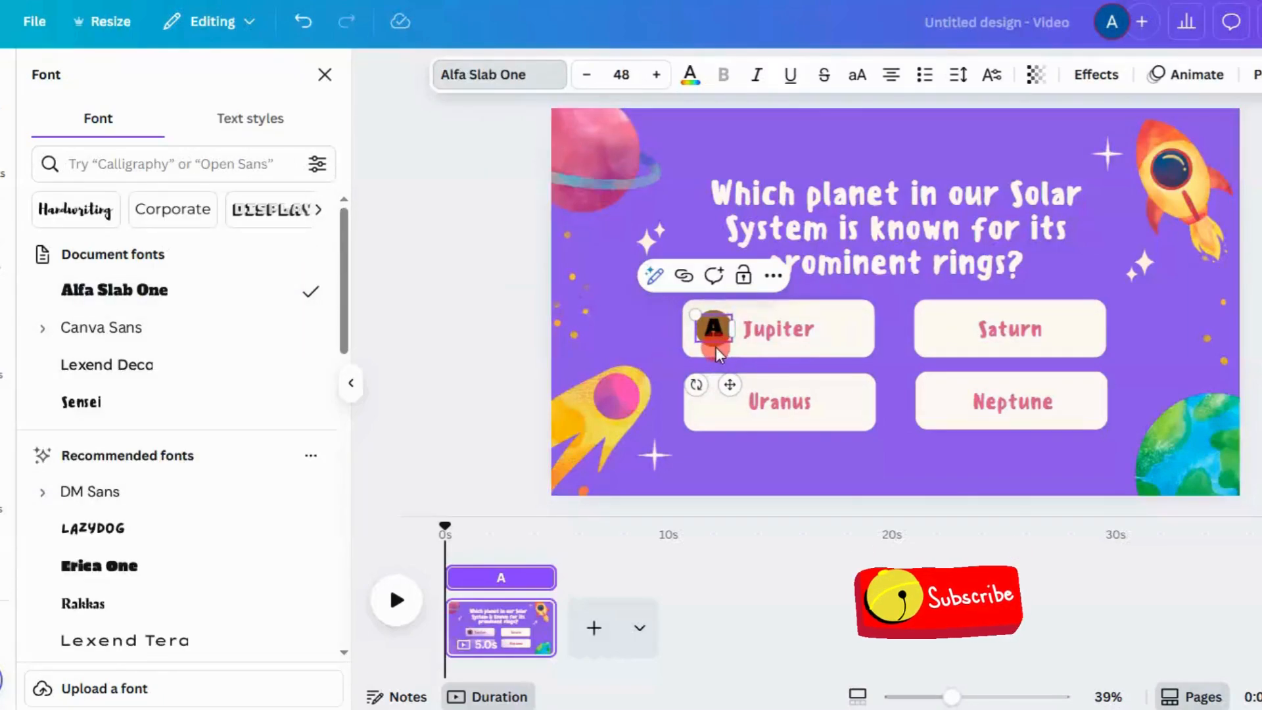
left_click(480, 343)
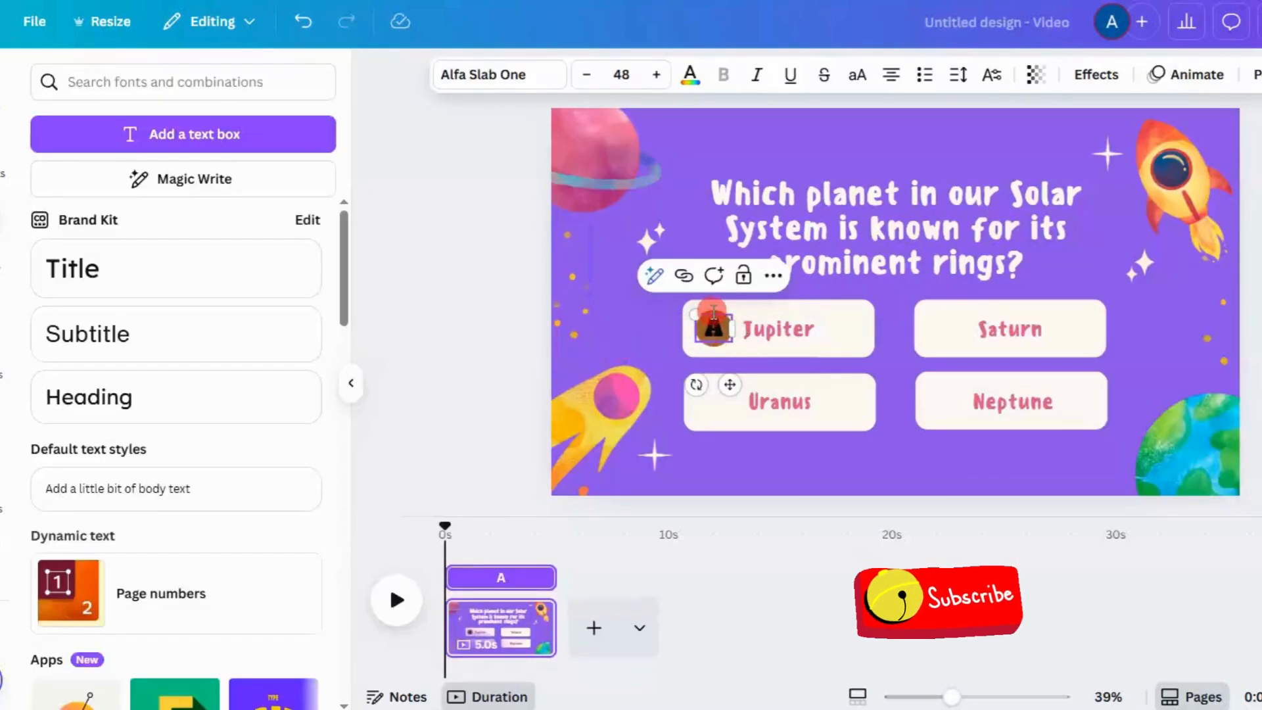
Group the letter A with the circle behind it in the Jupiter box
left_click(715, 313)
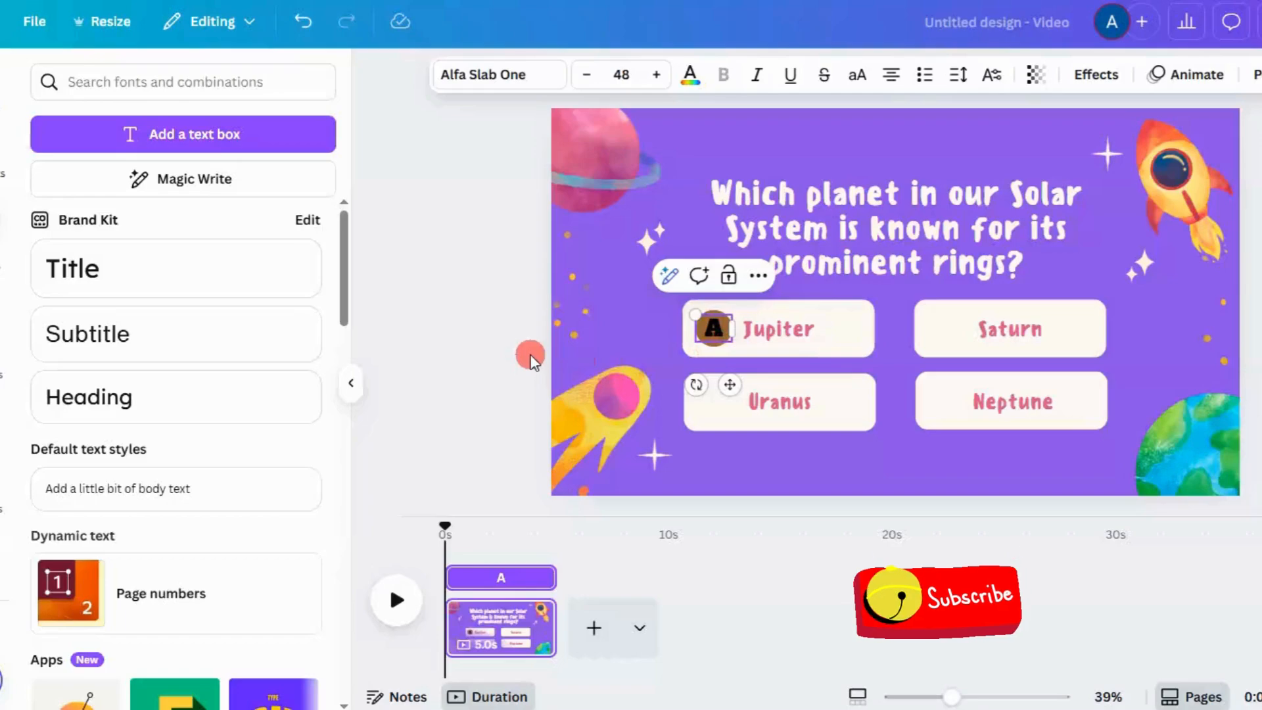
key("Escape")
left_click(715, 319)
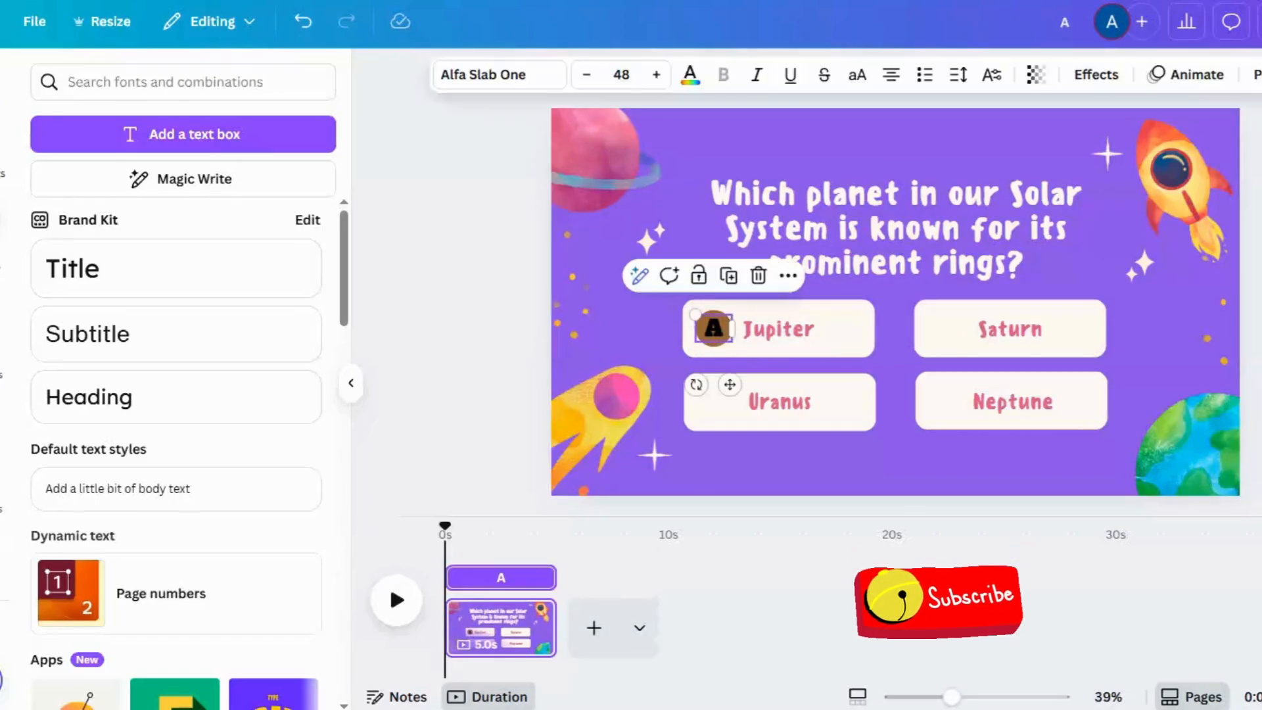
left_click(719, 311, "shift")
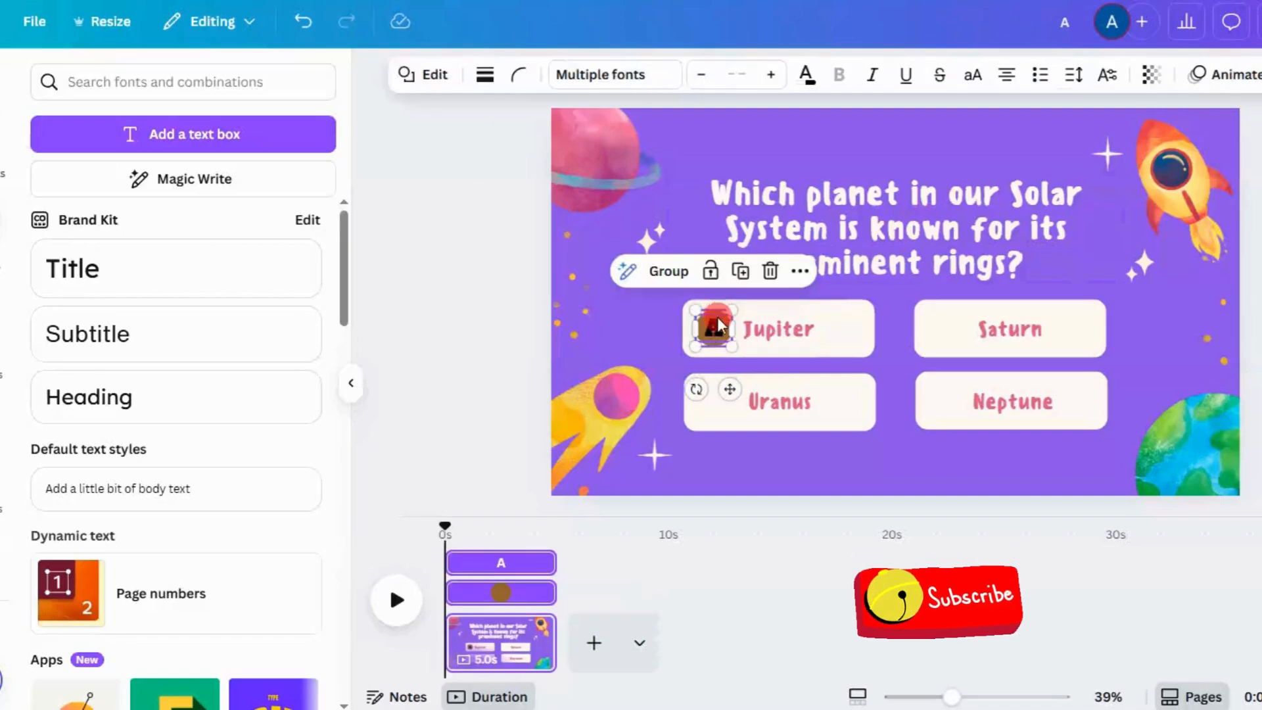
left_click(668, 271)
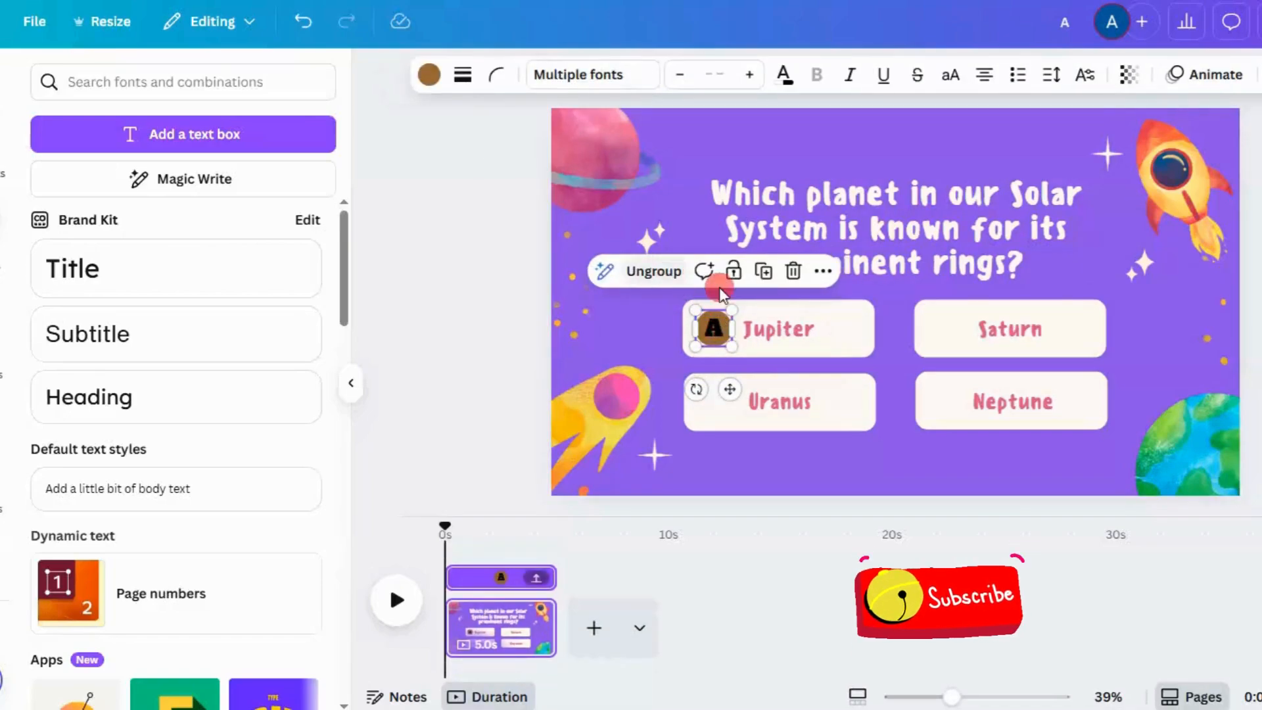
Duplicate the A badge into the Uranus box directly below the original and change the copy's letter to "C"
left_click(768, 277)
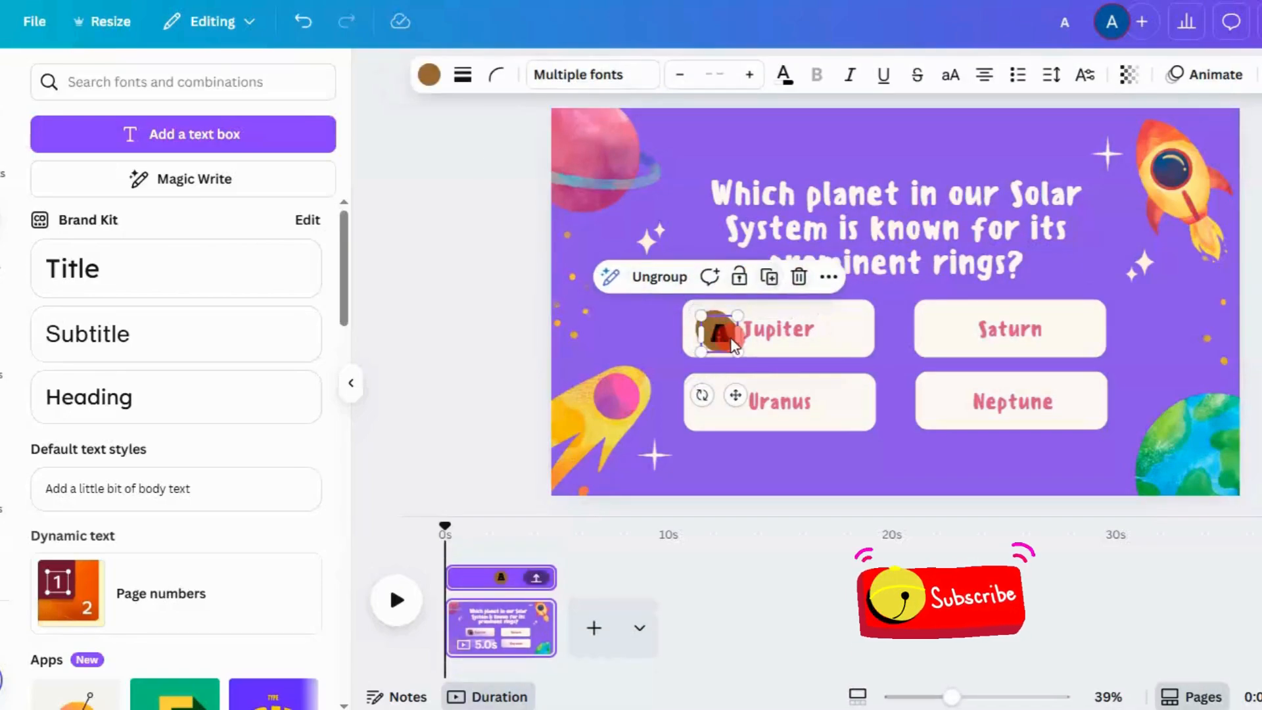
left_click_drag(716, 344, 724, 409)
left_click(722, 412)
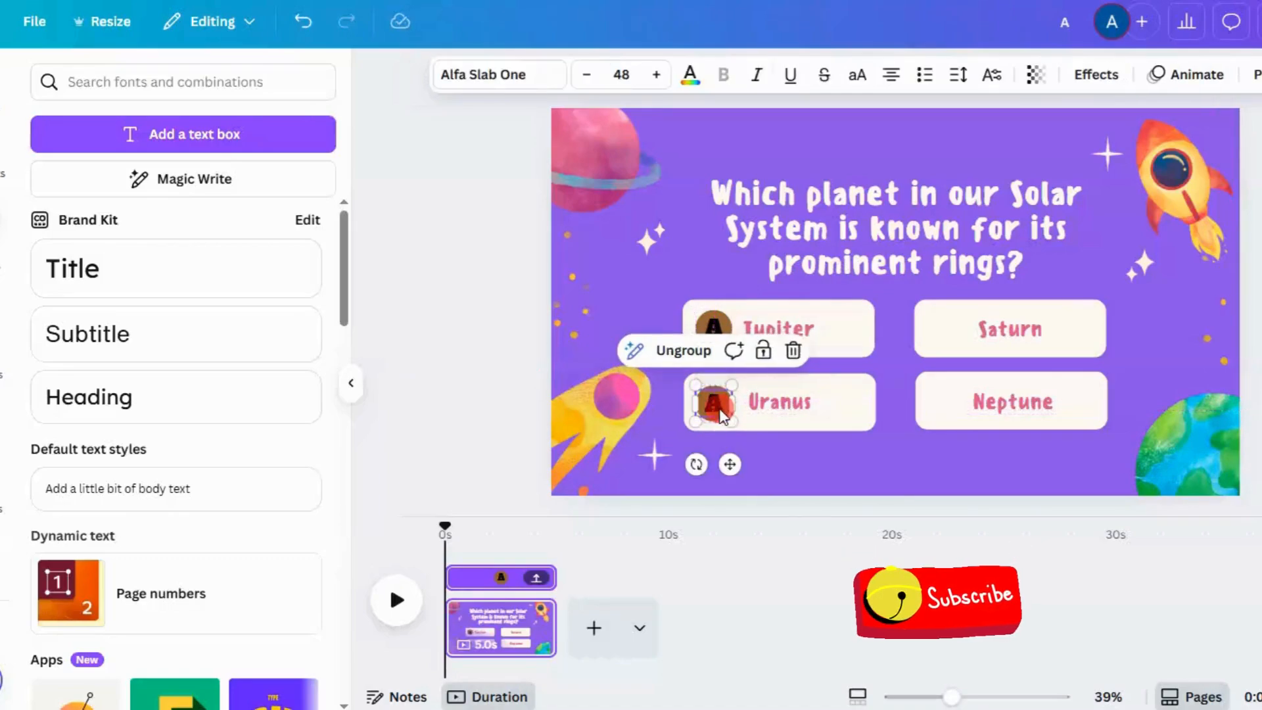
left_click(721, 411)
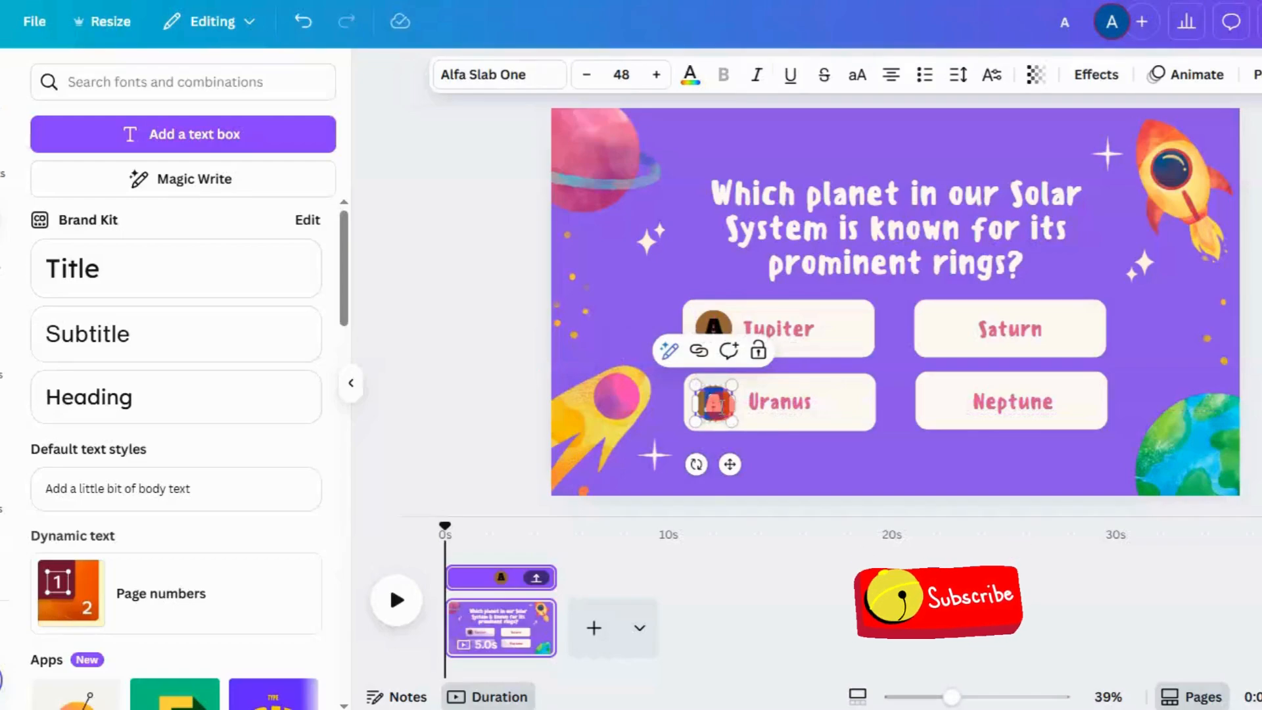
type("C")
key("BackSpace")
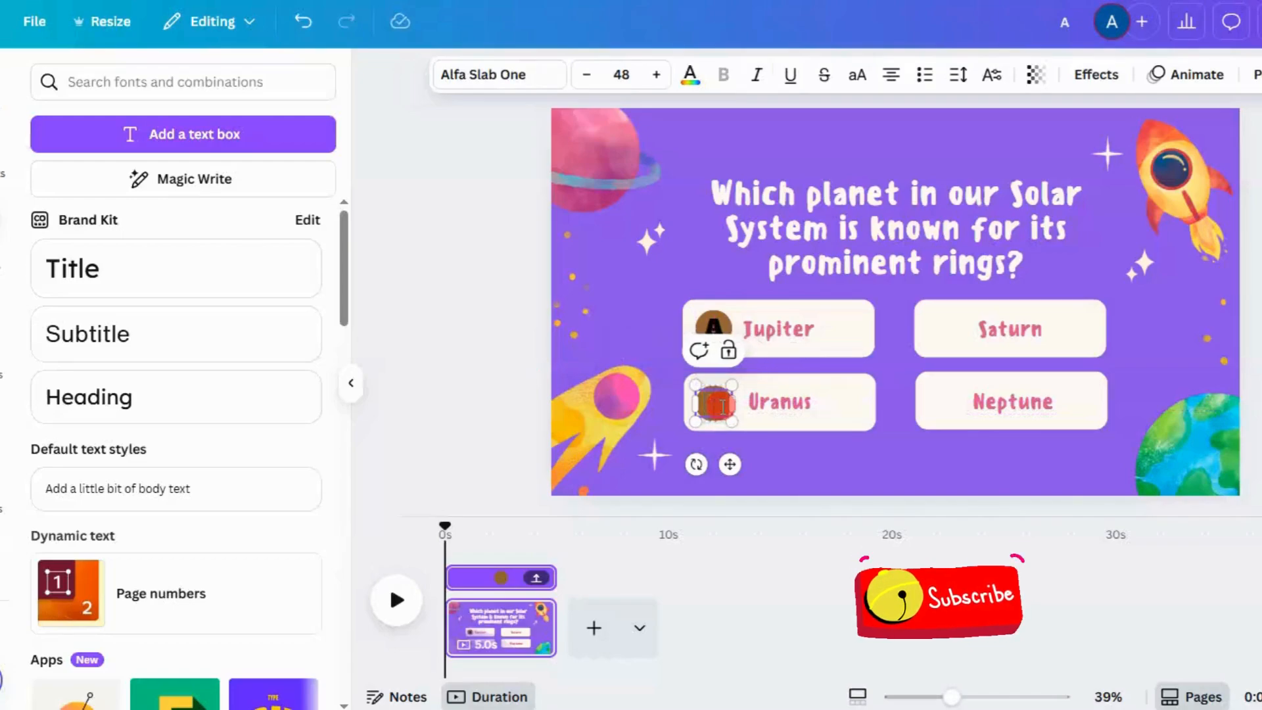
type("C")
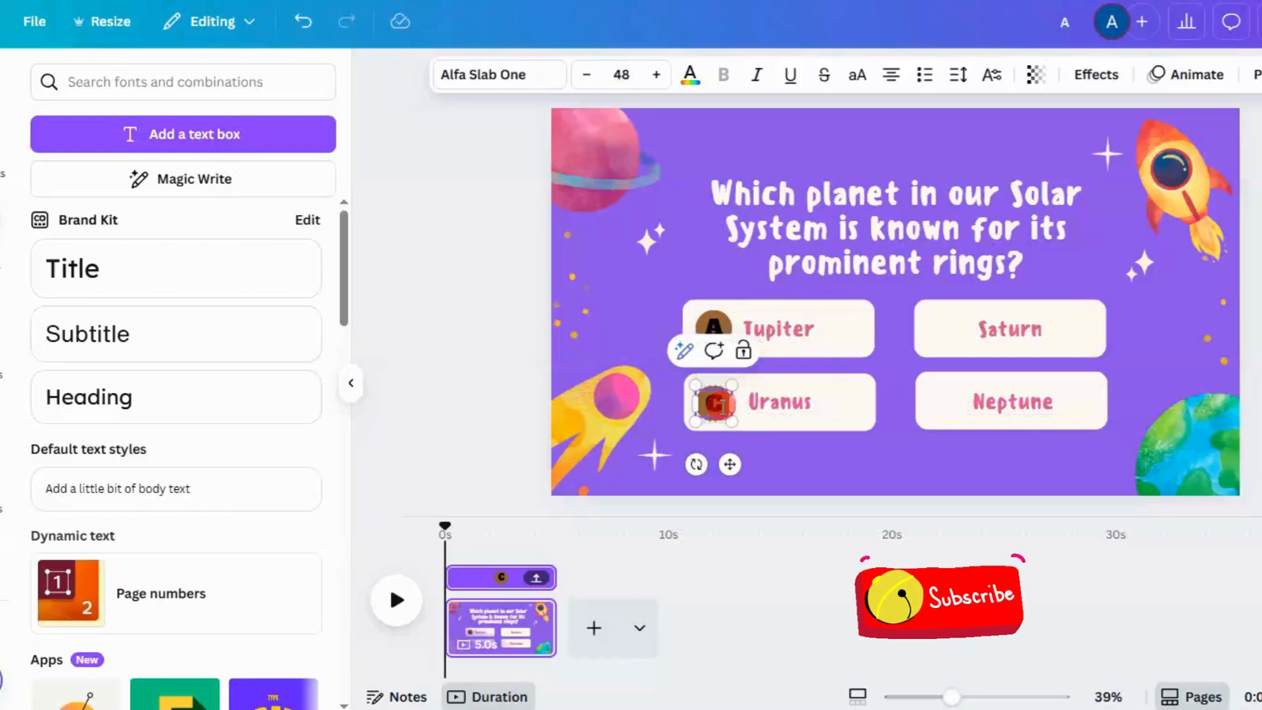
Duplicate the A and C badges together and place the copies in the Saturn and Neptune answer boxes
left_click(723, 325)
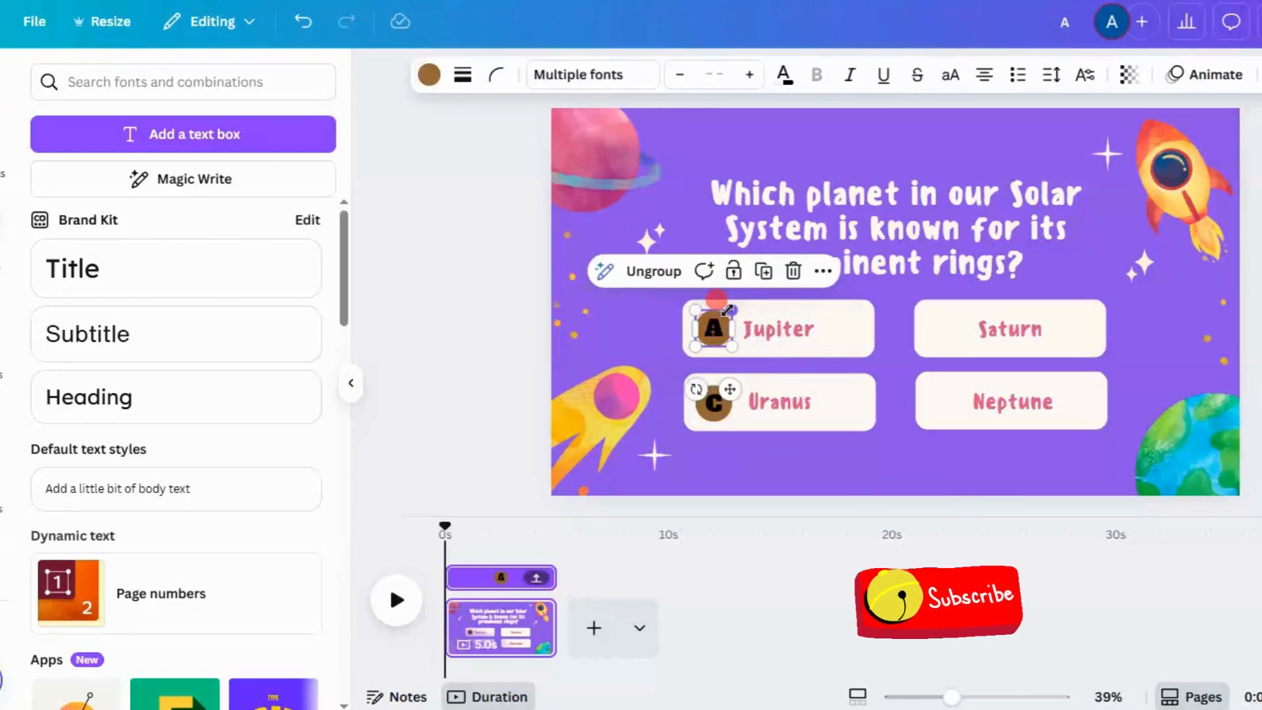
left_click(707, 416)
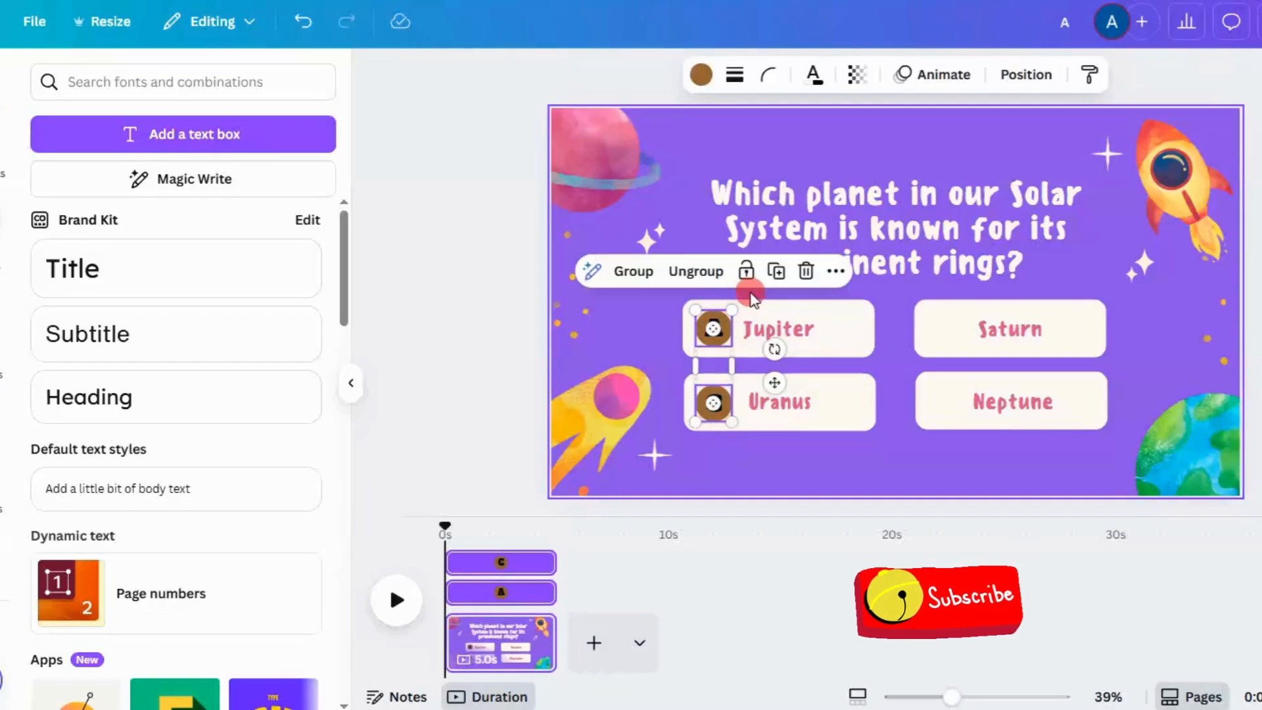
left_click(693, 287)
left_click(776, 271)
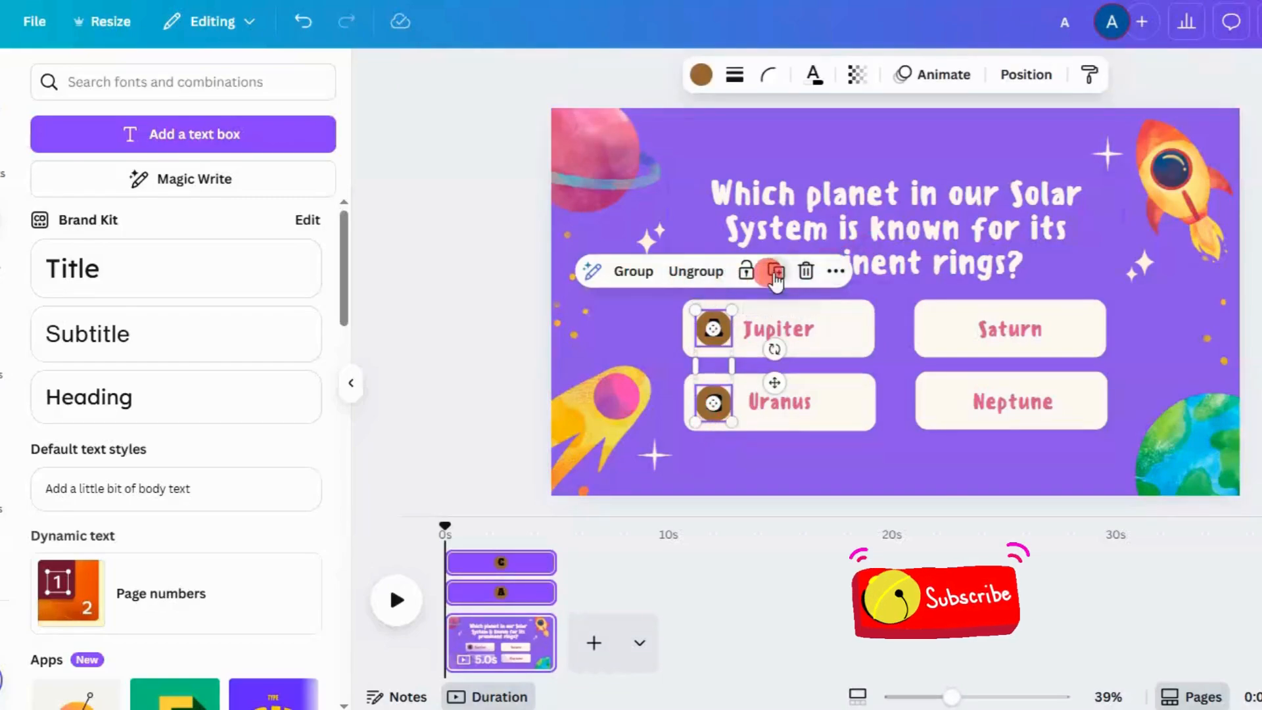
left_click(719, 372)
left_click_drag(724, 378, 940, 374)
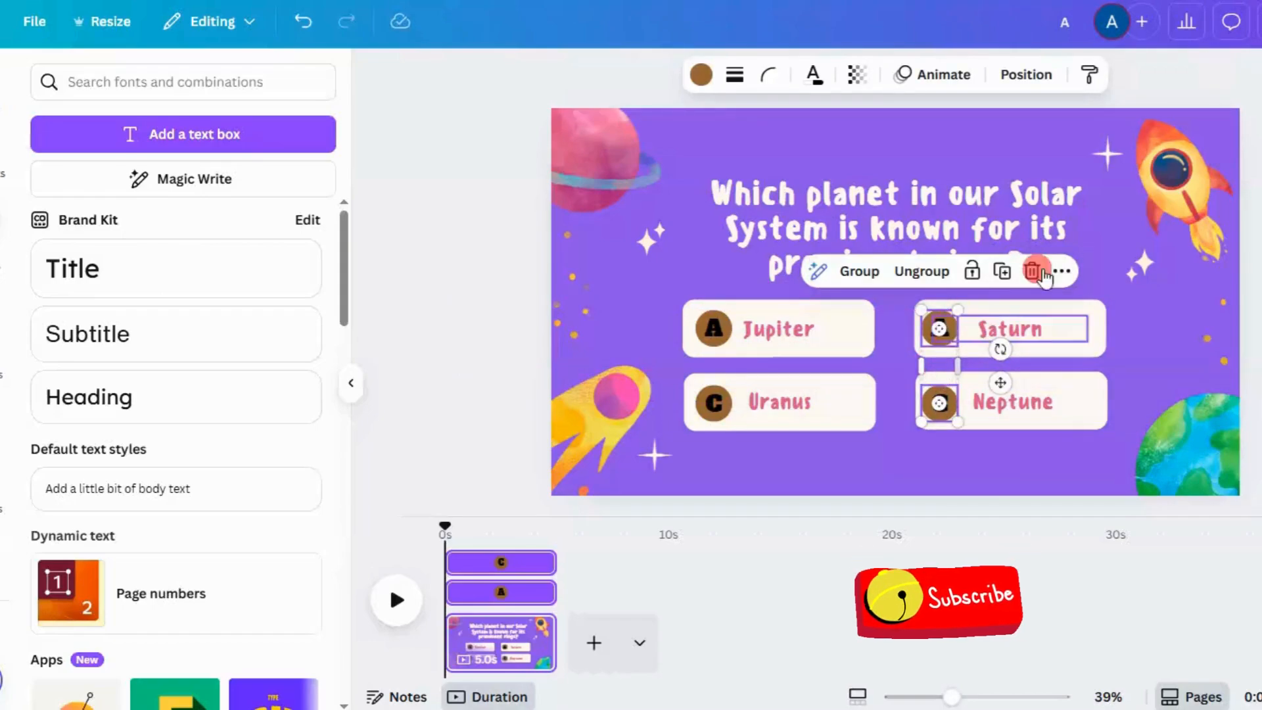
left_click(1096, 284)
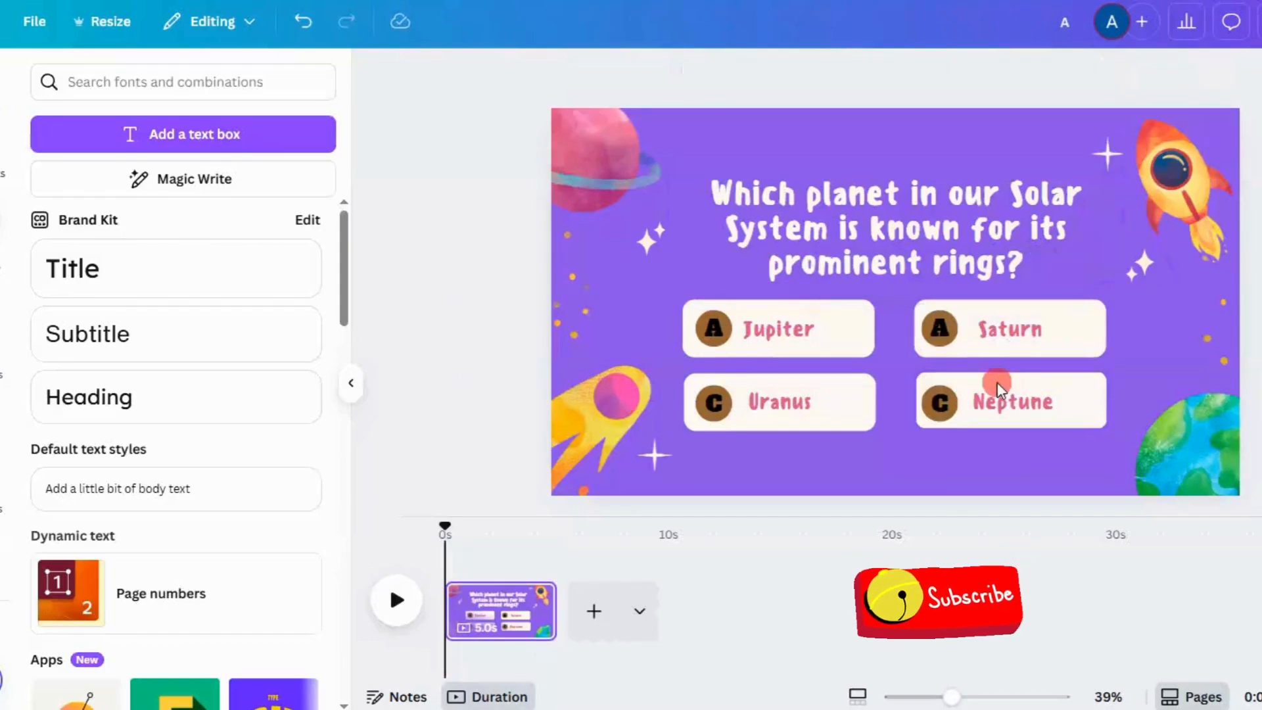
Change the badge letter in the Saturn box to "B" and the one in the Neptune box to "D"
left_click(941, 332)
left_click(941, 334)
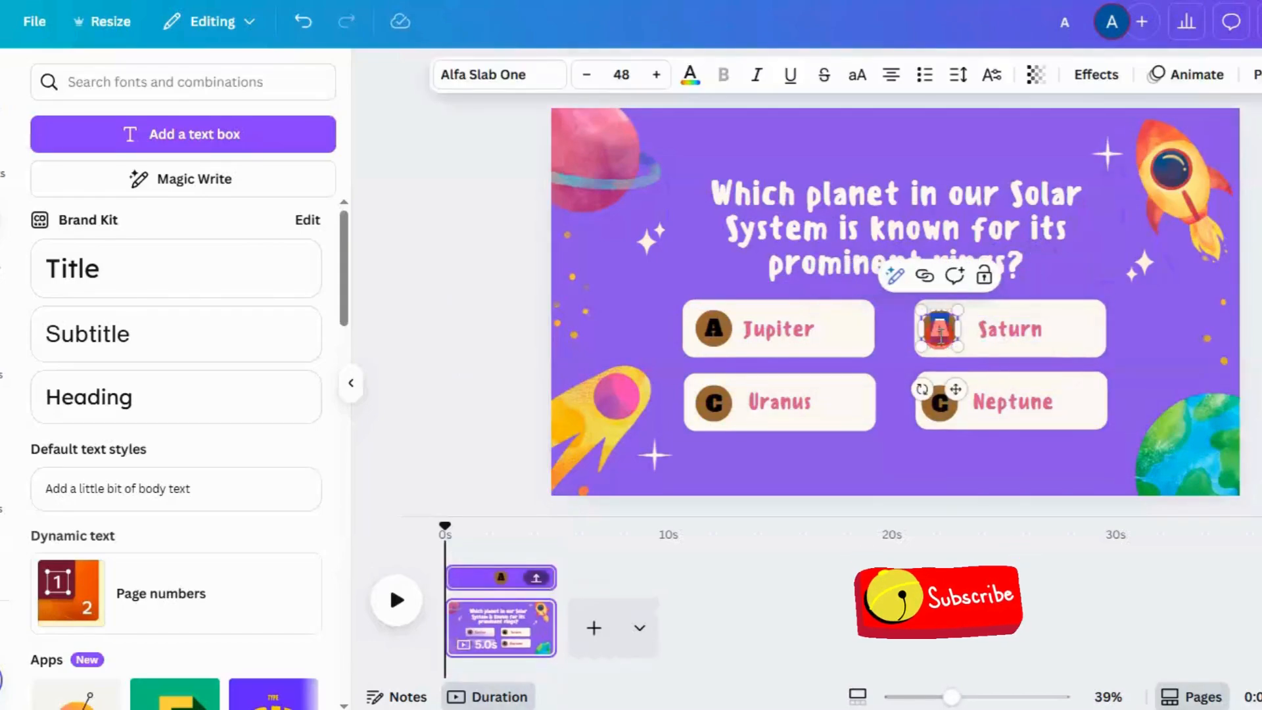
type("B")
left_click(944, 407)
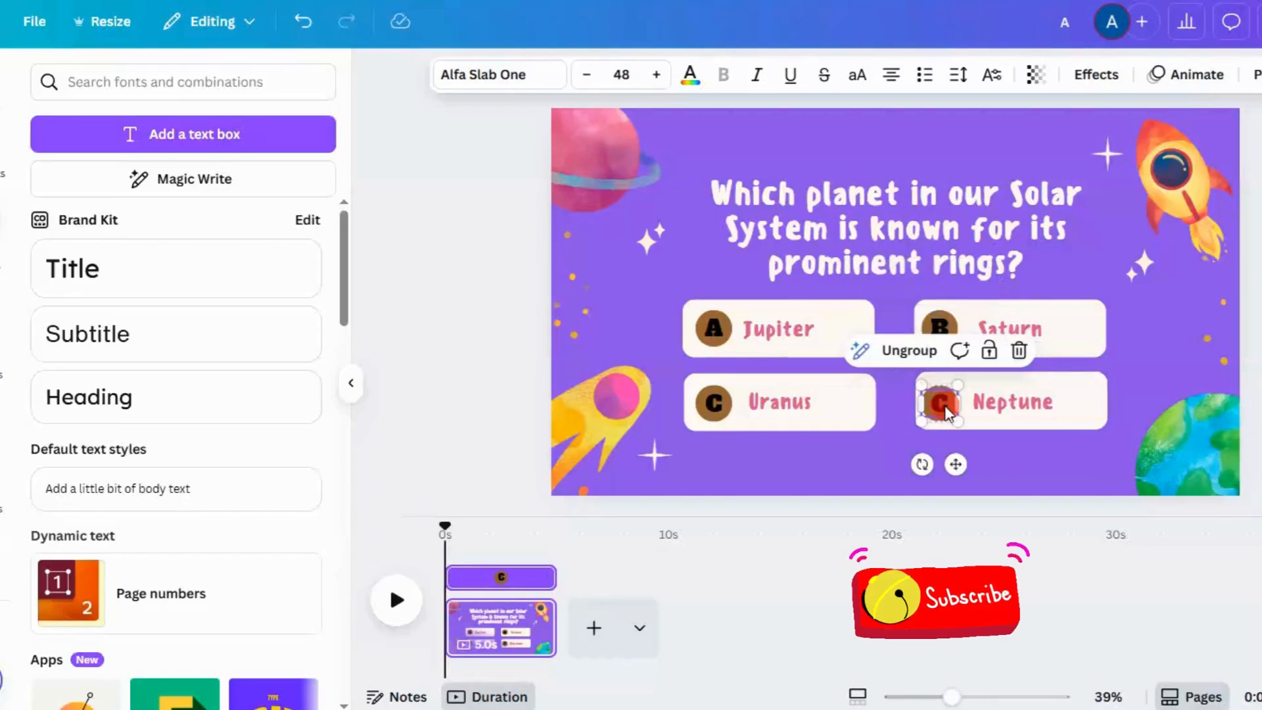
left_click(943, 408)
type("D")
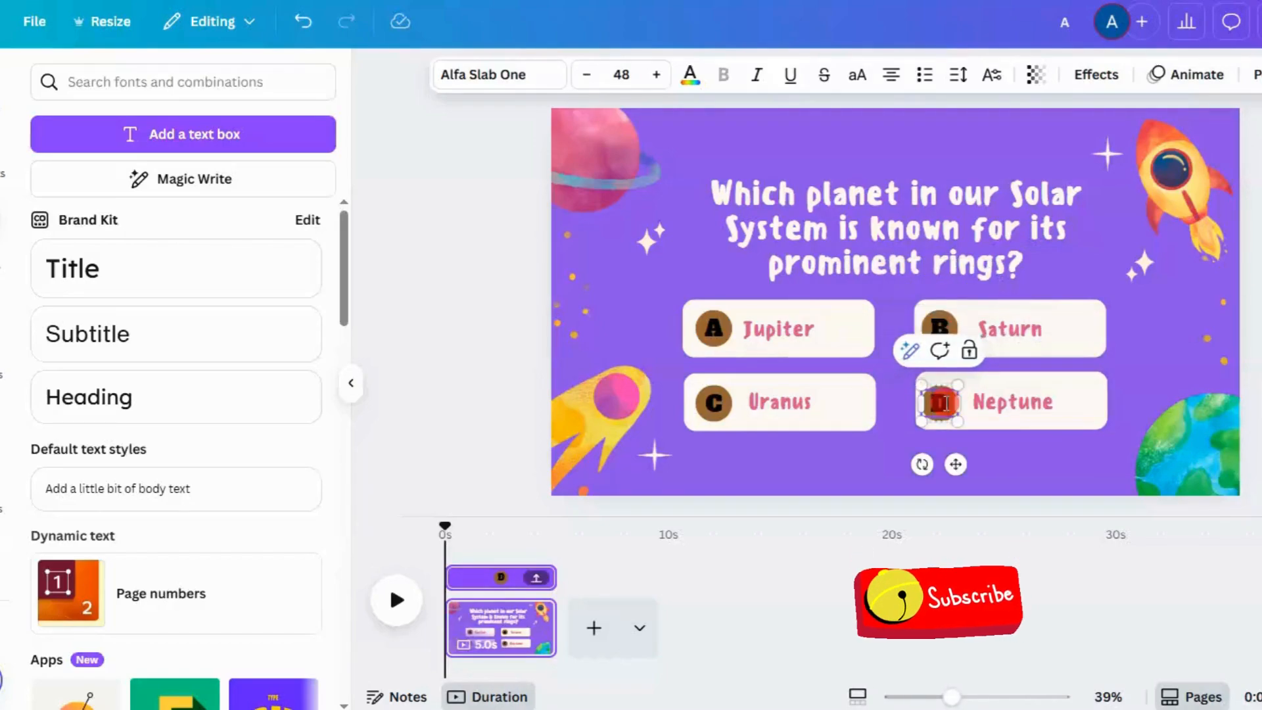
left_click(793, 316)
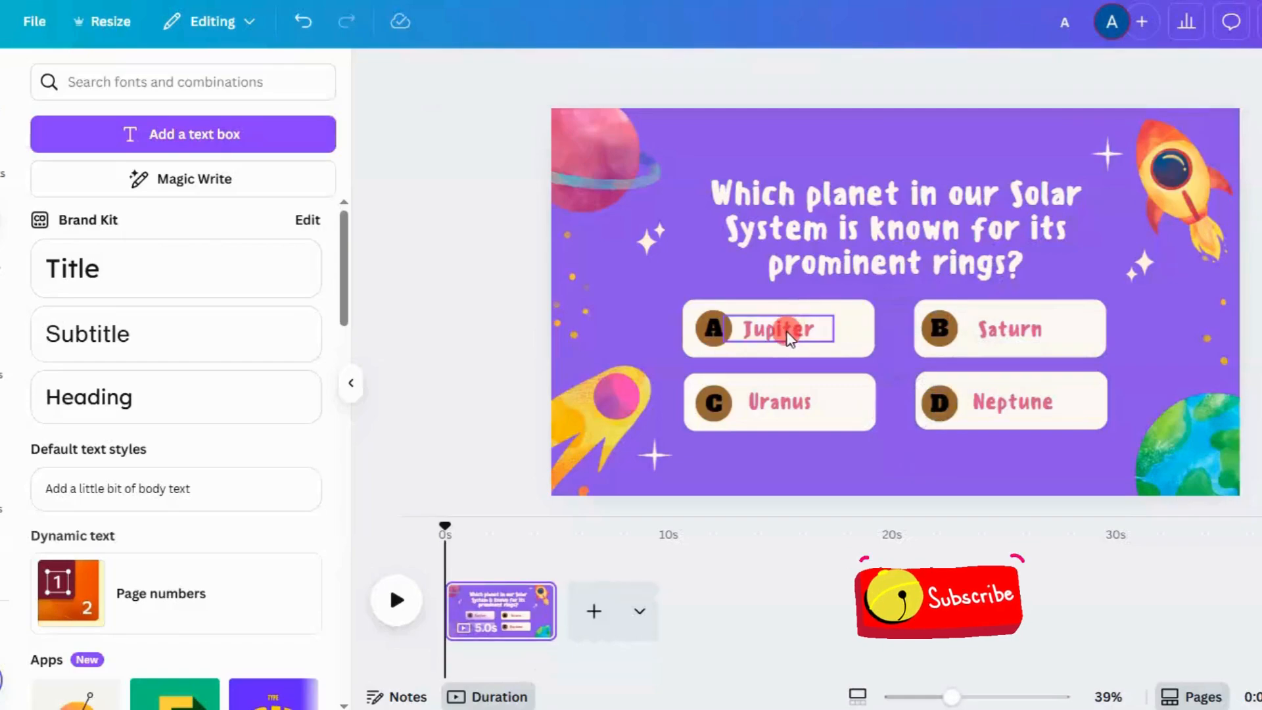
Clear the circle element search and add the recently used star loading-bar video to the page
left_click(655, 455)
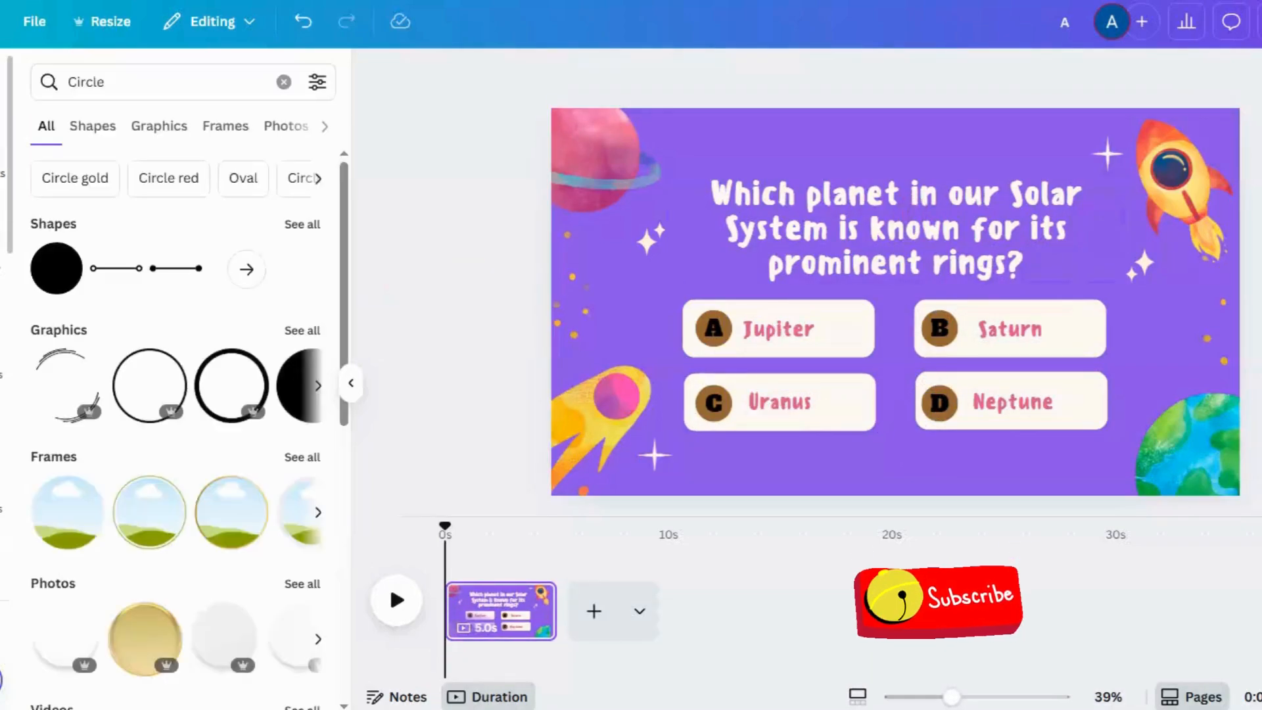
left_click_drag(332, 227, 347, 180)
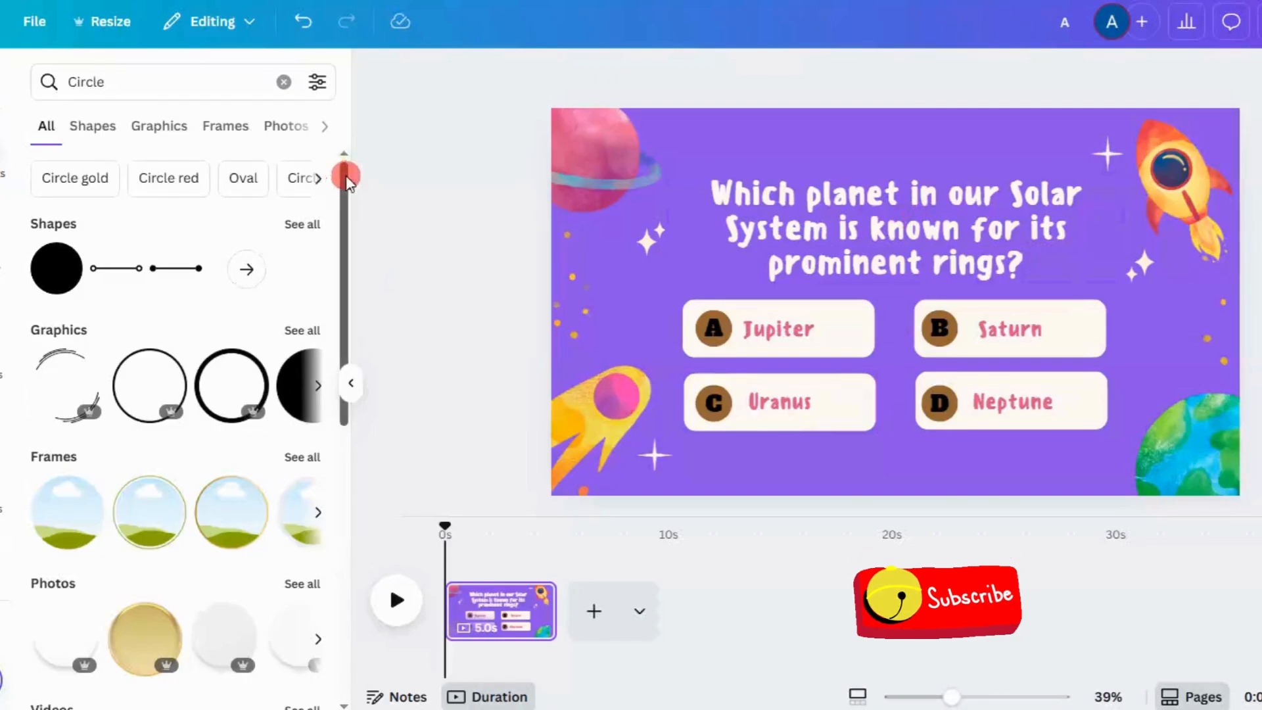
left_click(284, 82)
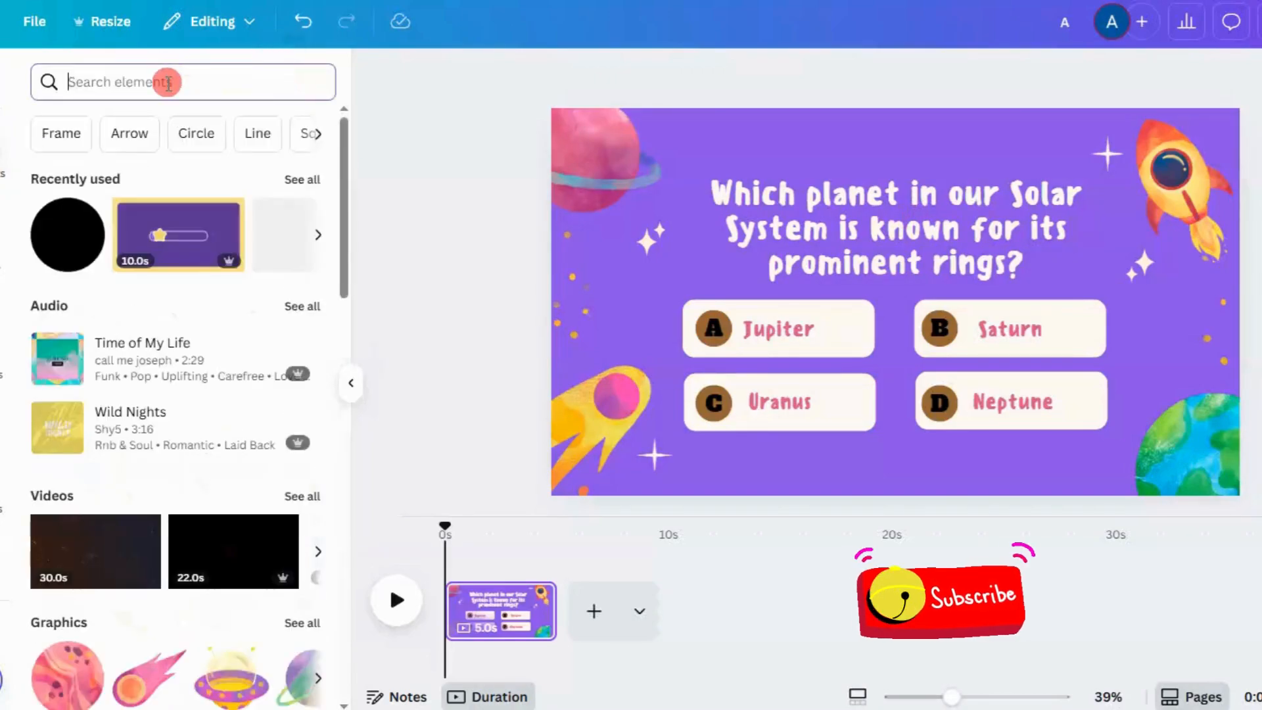
left_click(164, 238)
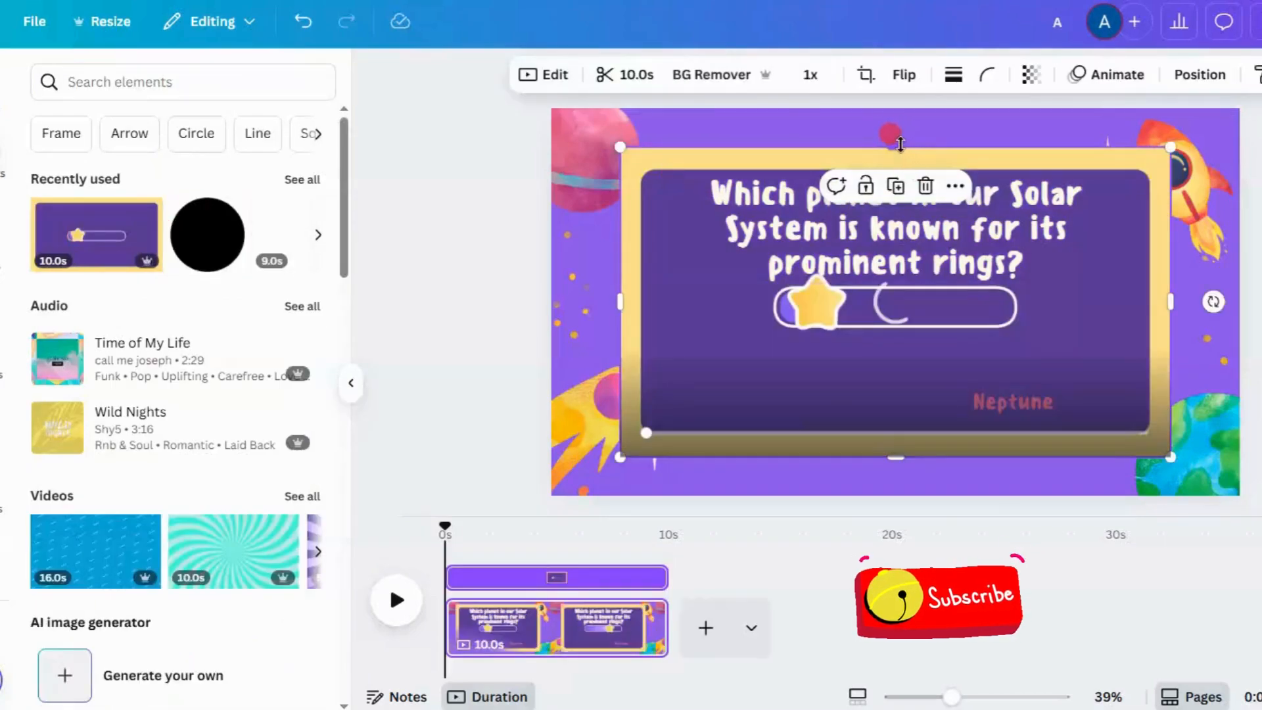
Crop the star loading-bar video on all four sides so only the bar itself remains
left_click_drag(899, 144, 894, 283)
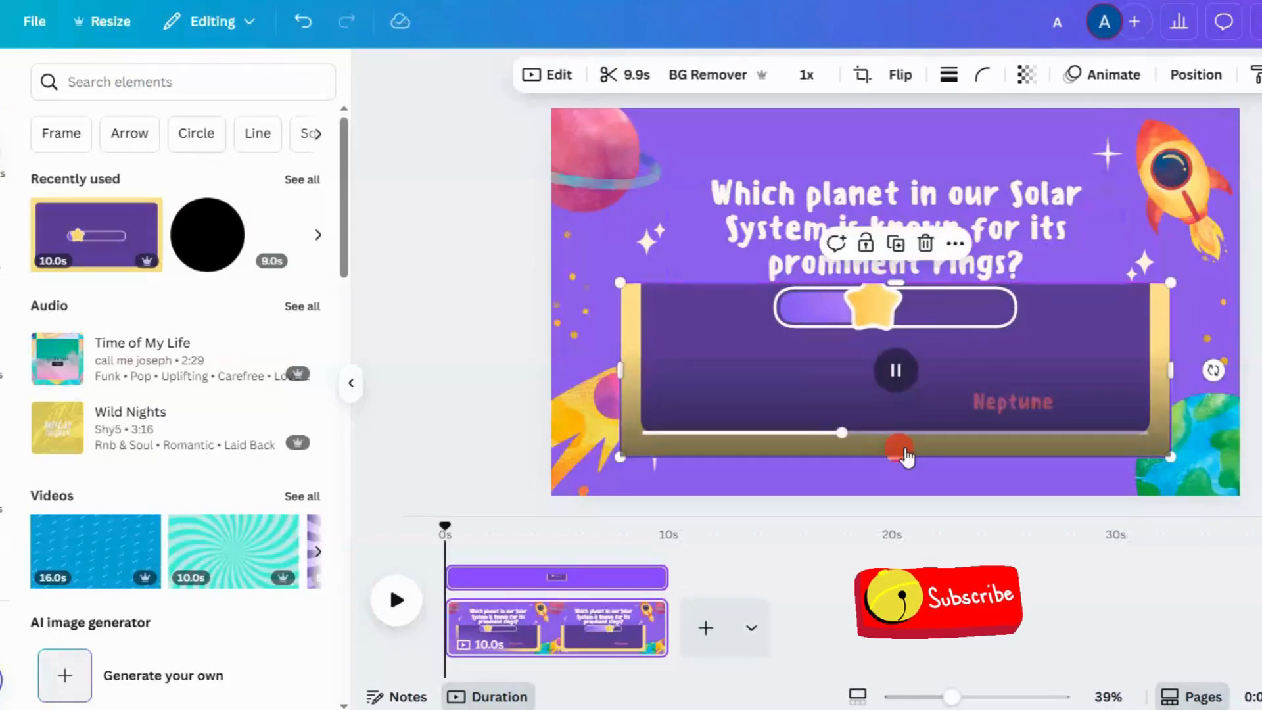
left_click_drag(905, 456, 886, 339)
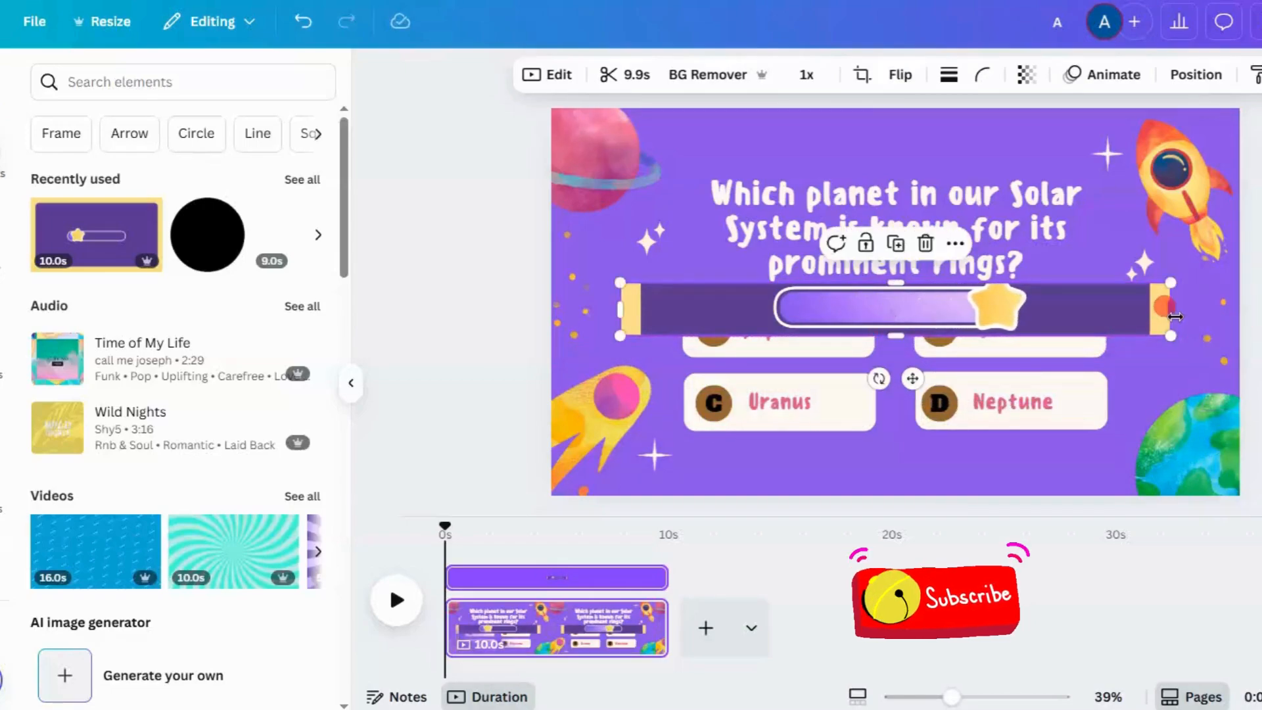
left_click_drag(1118, 317, 1039, 316)
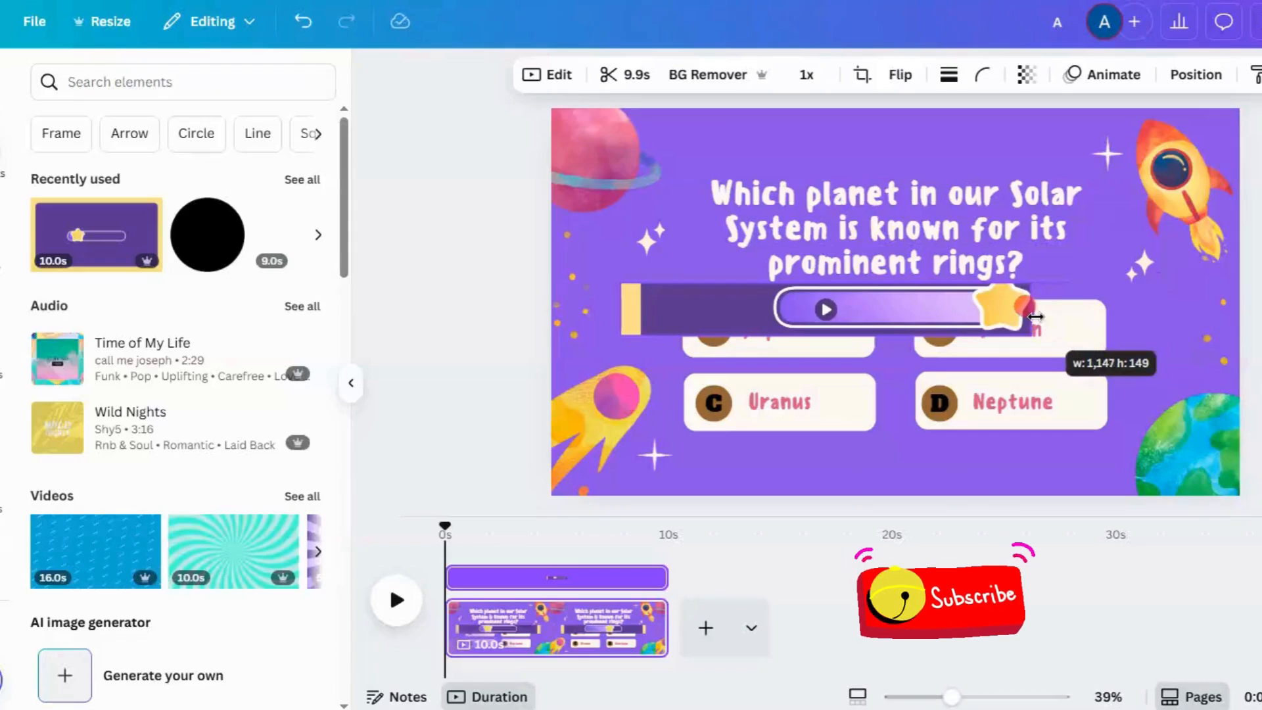
left_click_drag(1003, 310, 1003, 309)
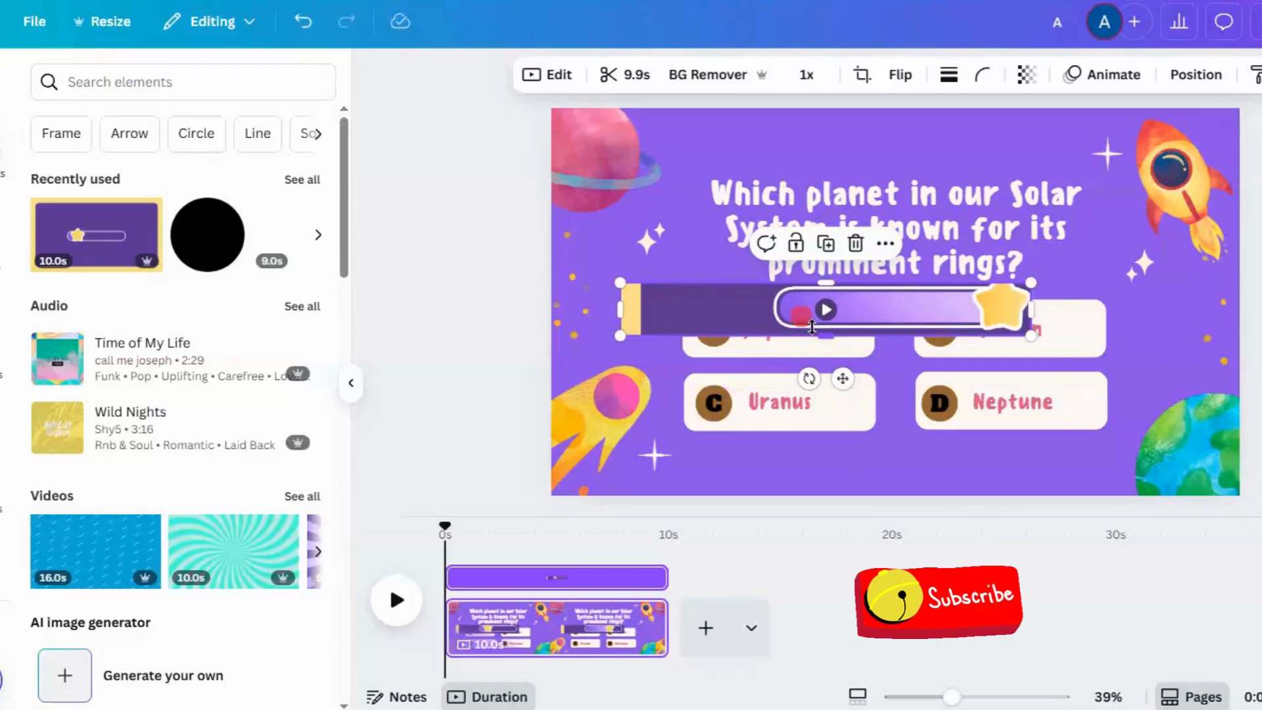
left_click(826, 310)
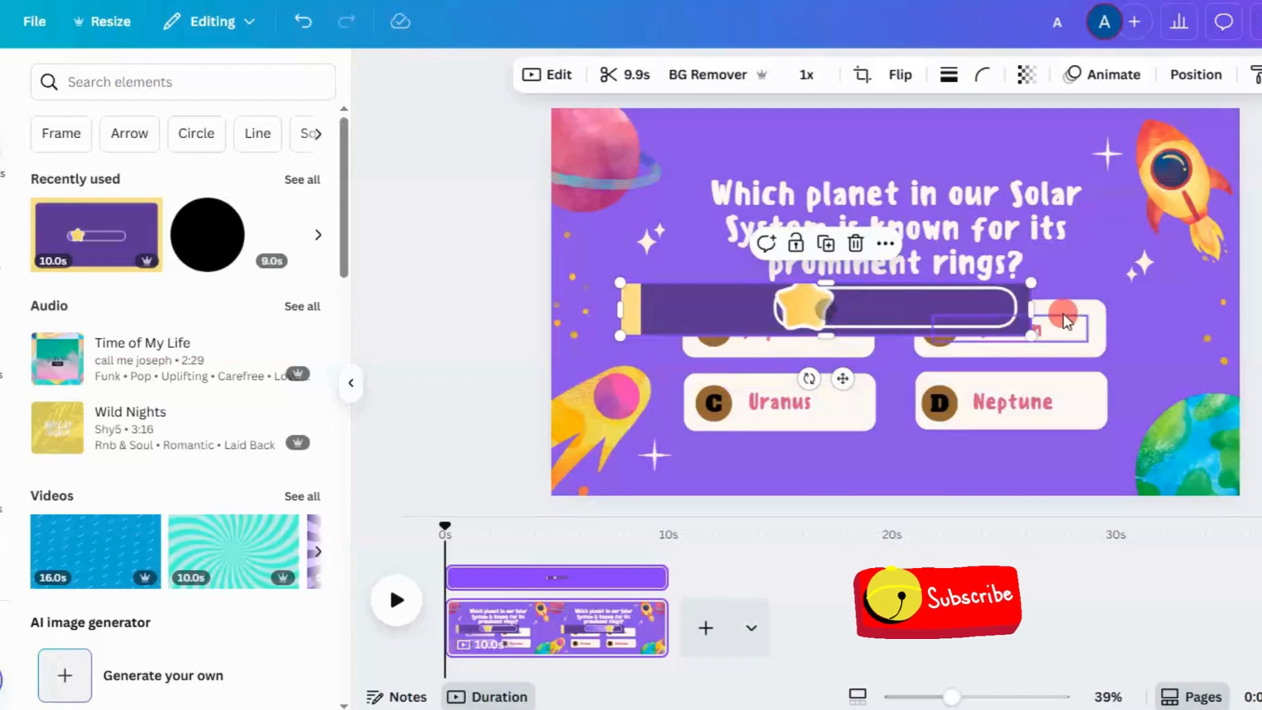
left_click_drag(1023, 308, 1019, 309)
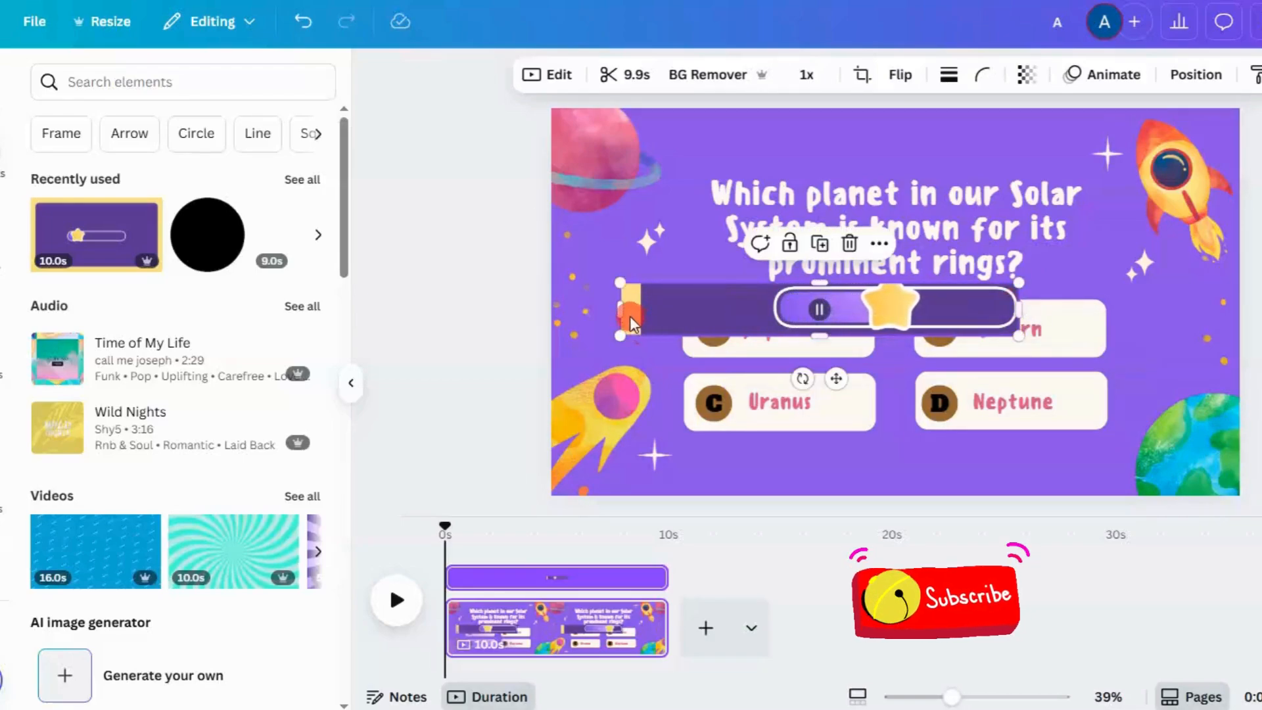
mouse_move(622, 309)
left_mouse_down()
mouse_move(804, 290)
mouse_move(727, 306)
mouse_move(772, 308)
left_mouse_up()
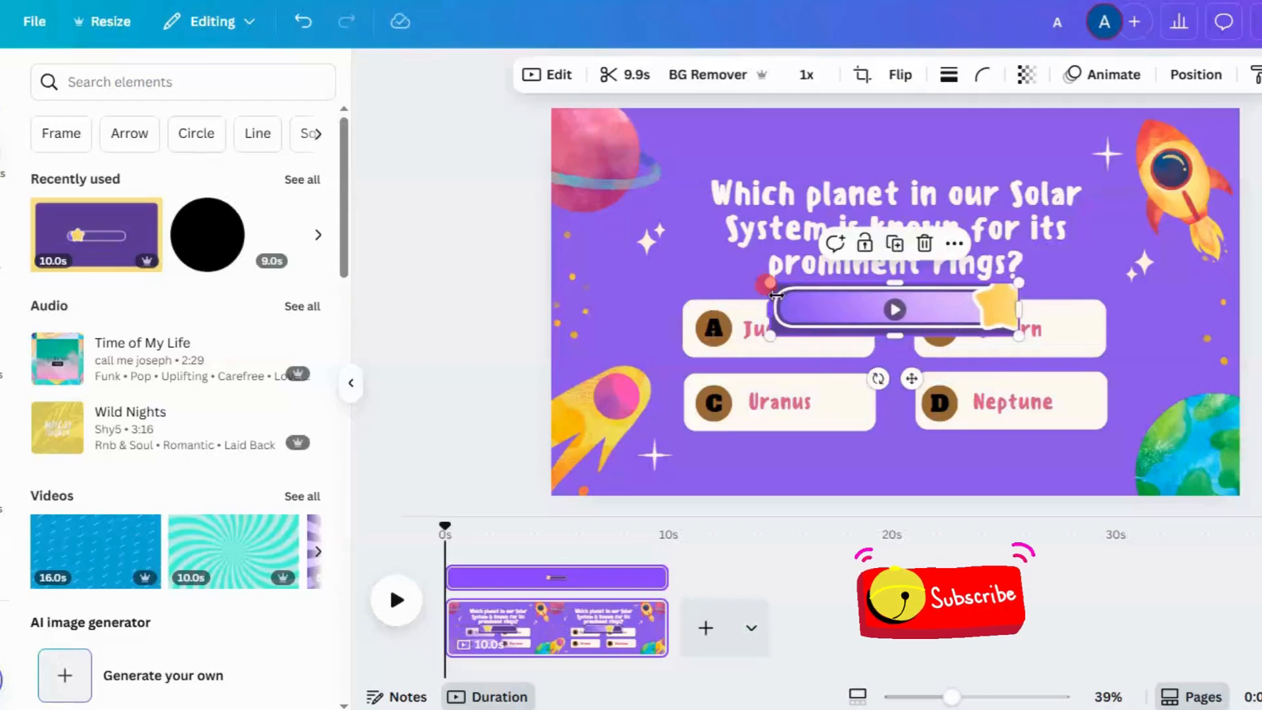
Set the loading-bar video's corner rounding to 14 and give it a solid white border with stroke weight 13
left_click(980, 77)
mouse_move(901, 140)
left_mouse_down()
mouse_move(884, 147)
mouse_move(903, 150)
left_mouse_up()
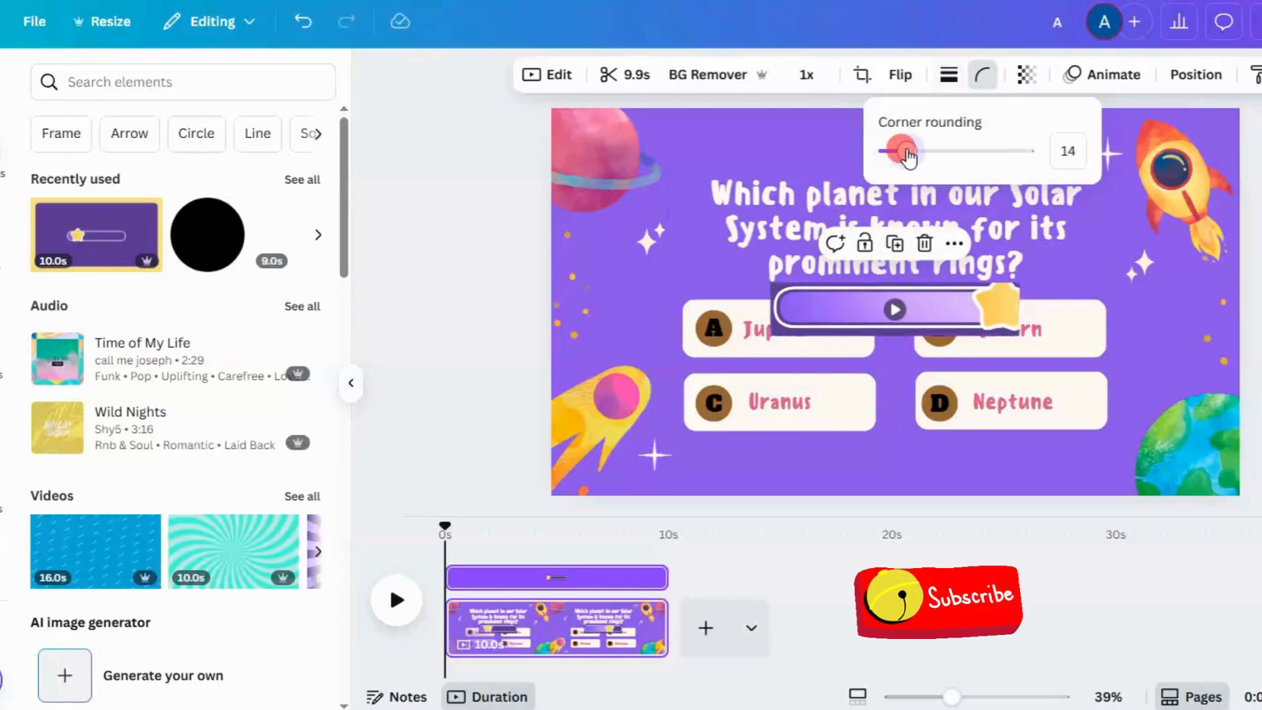
left_click(950, 76)
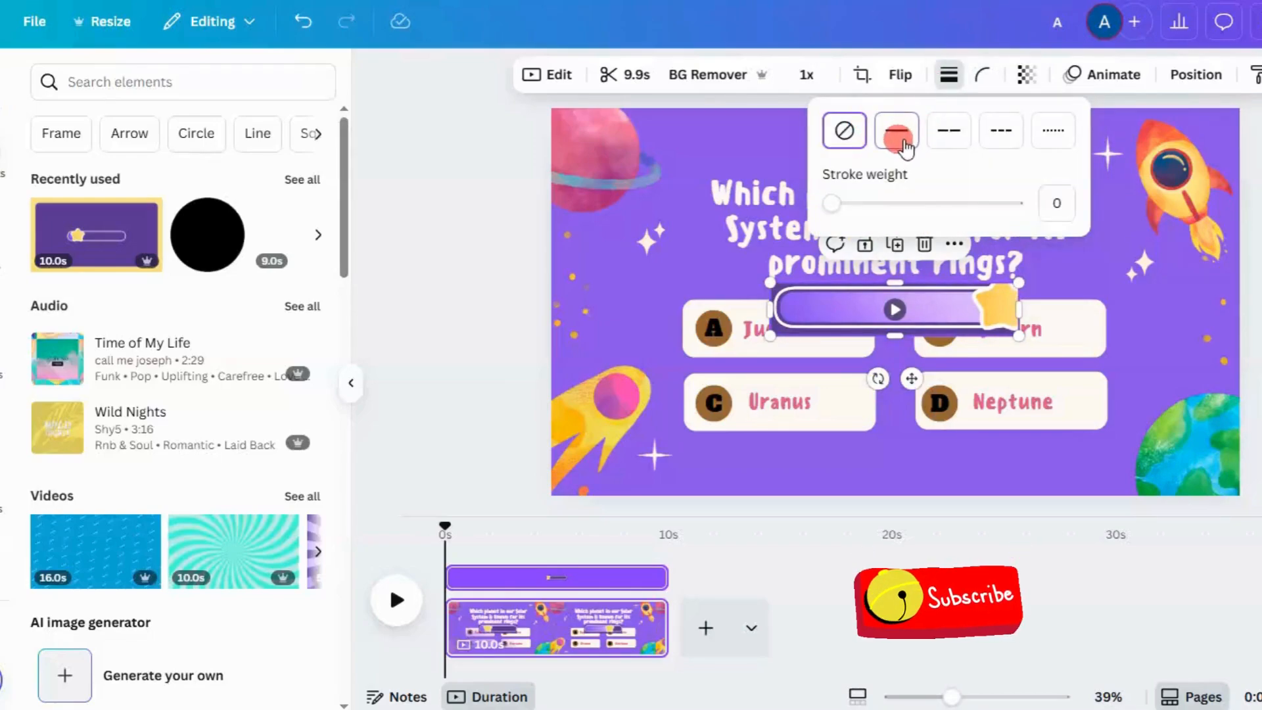
left_click(905, 148)
mouse_move(833, 204)
left_mouse_down()
mouse_move(869, 215)
mouse_move(848, 205)
left_mouse_up()
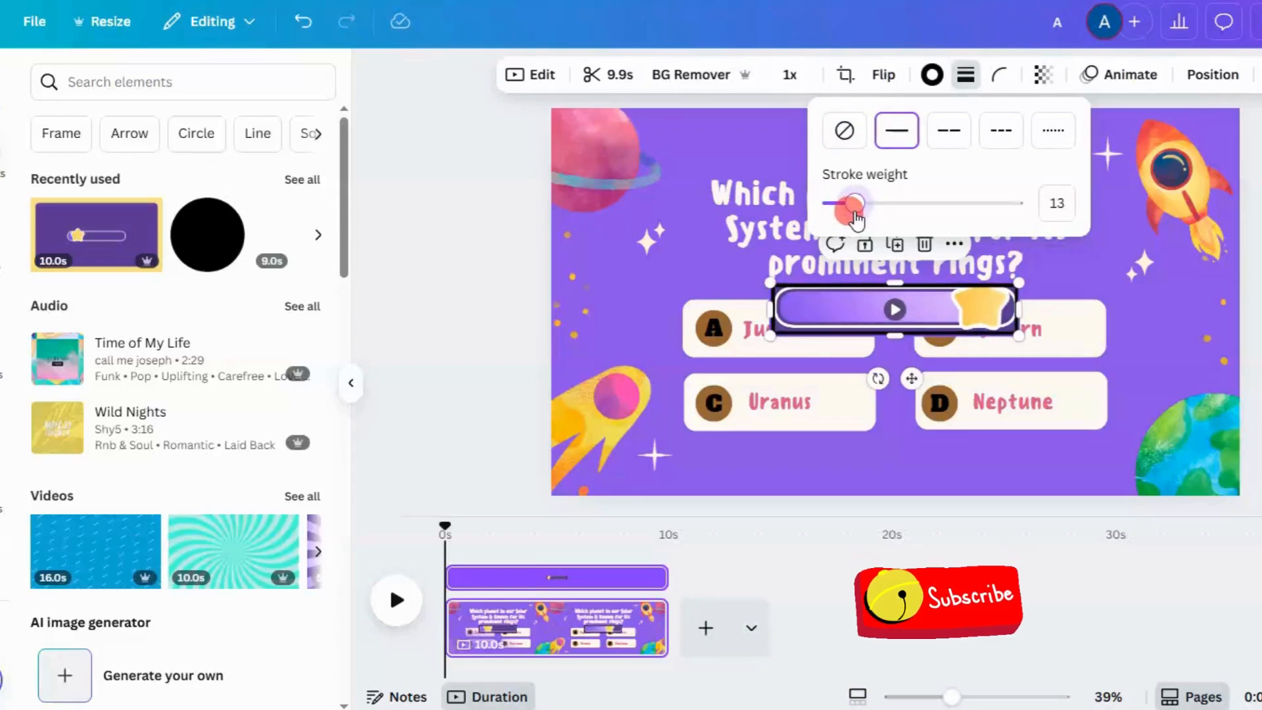
left_click(933, 77)
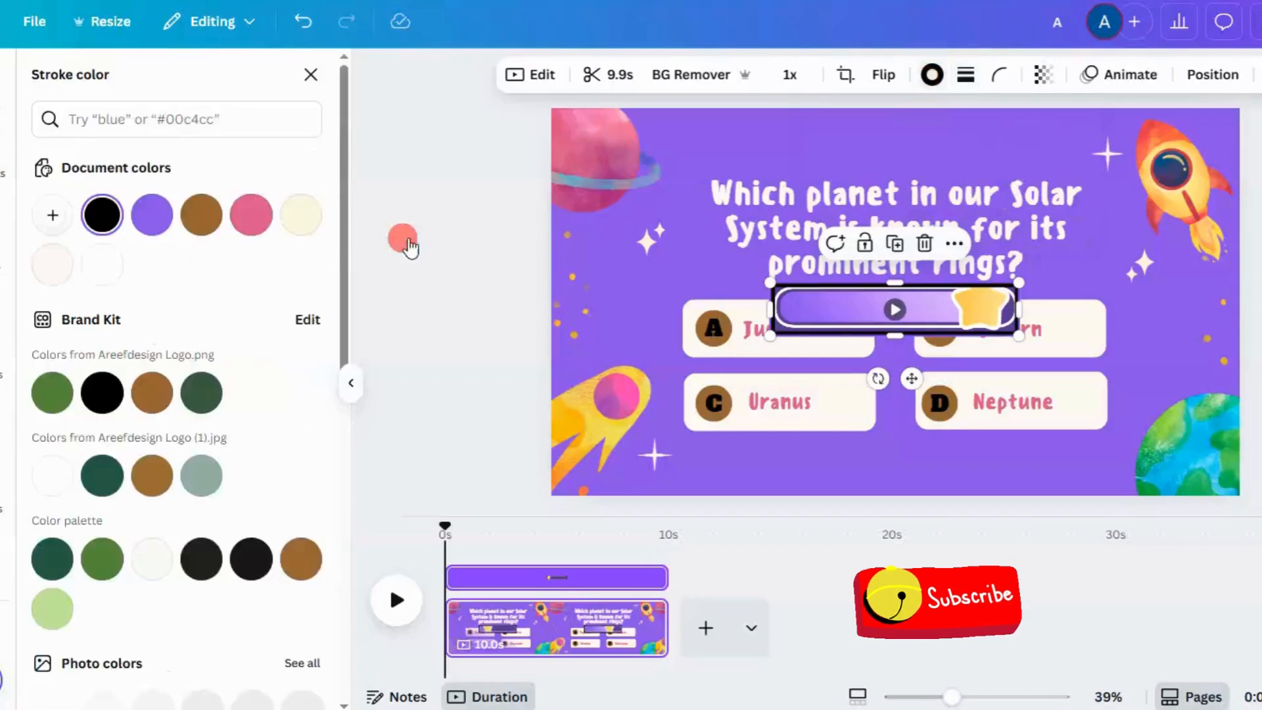
left_click(102, 265)
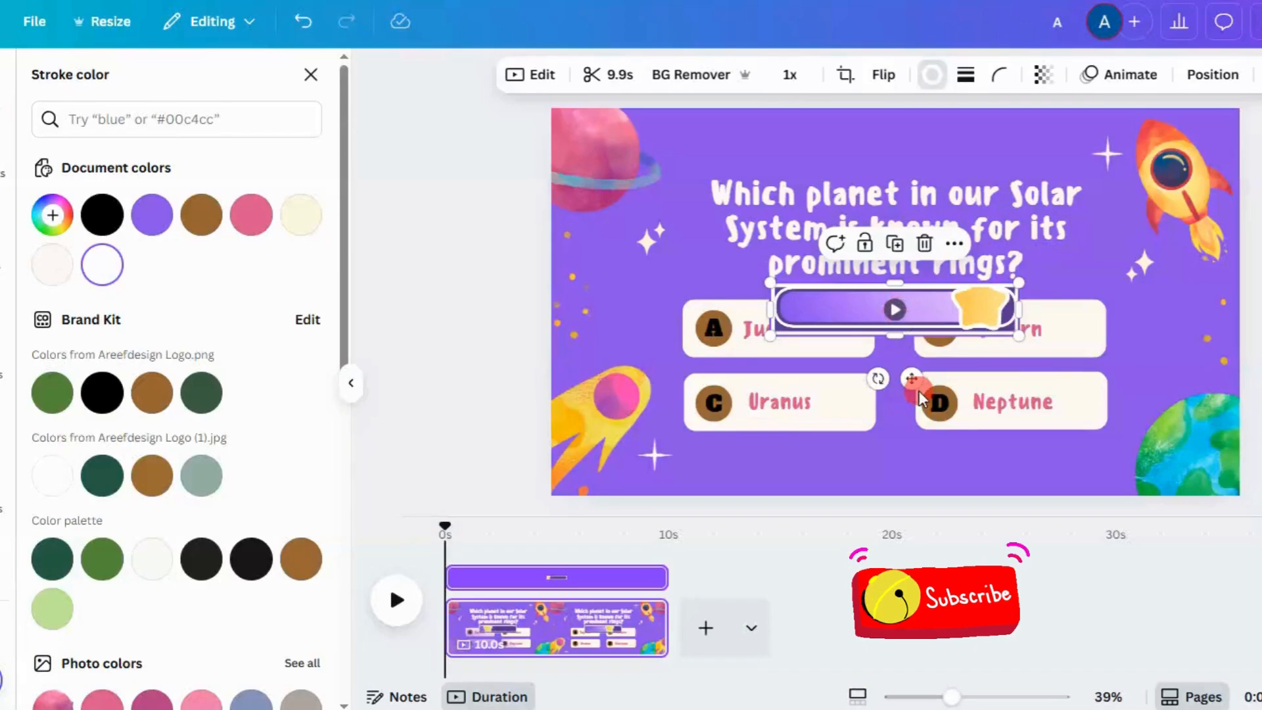
Move the loading bar below the answer boxes, scale it down to fit the gap and preview its playback
left_click_drag(914, 386, 910, 537)
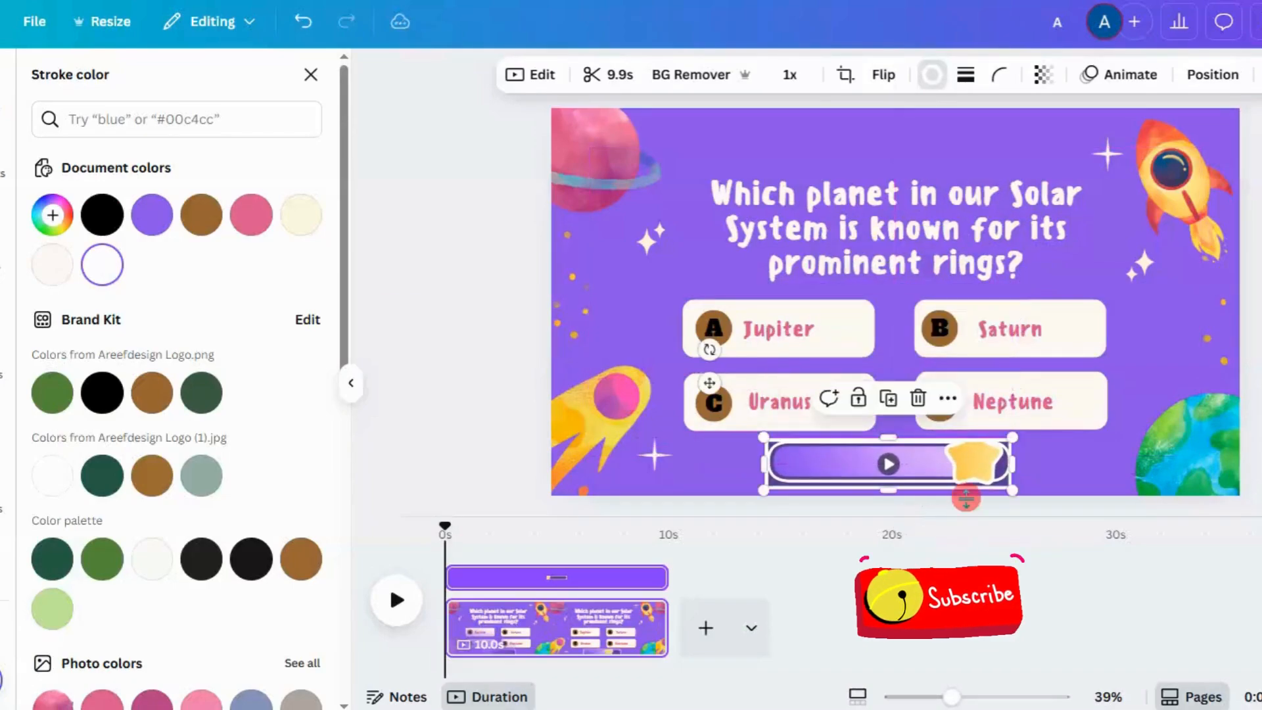
left_click_drag(1010, 493, 965, 474)
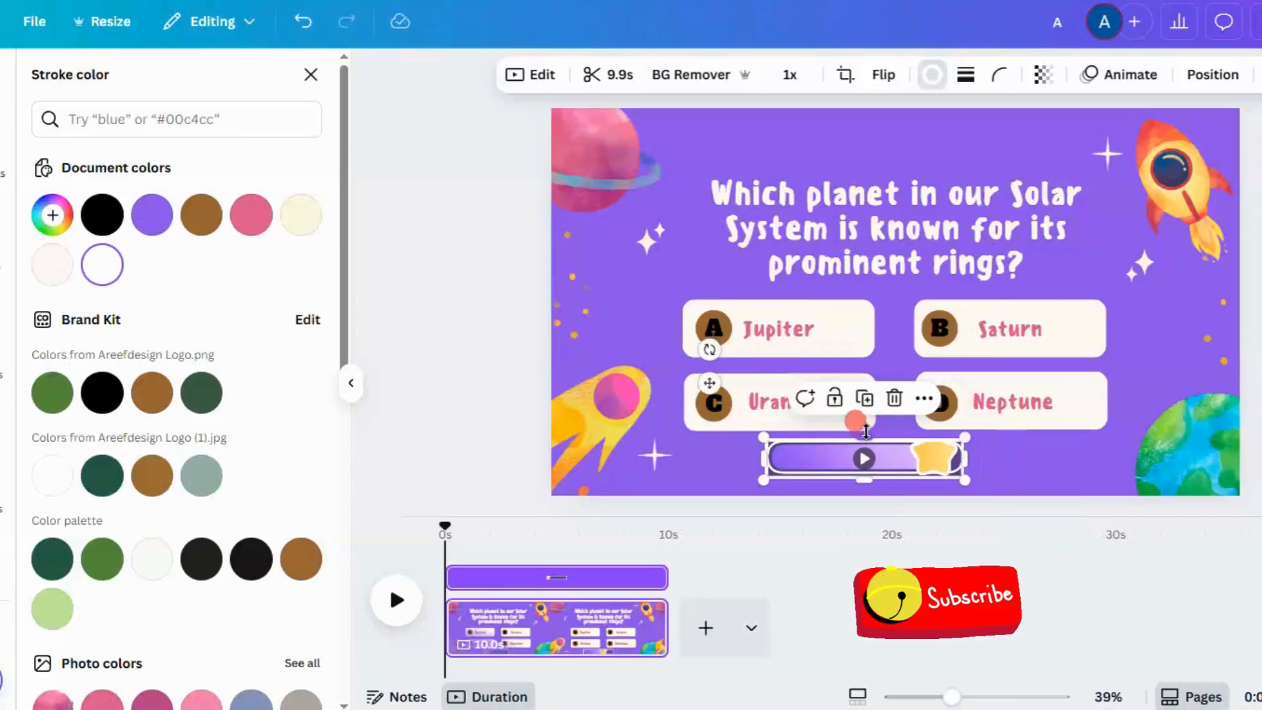
left_click_drag(866, 431, 866, 430)
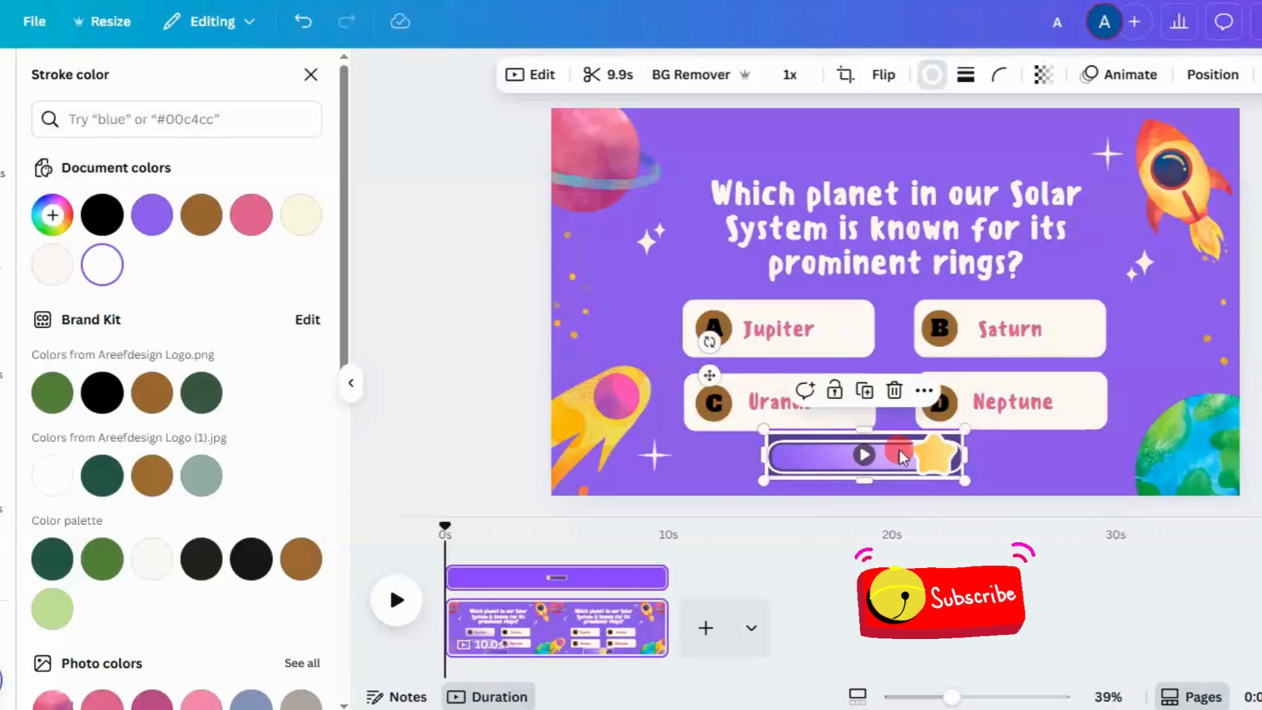
left_click(863, 456)
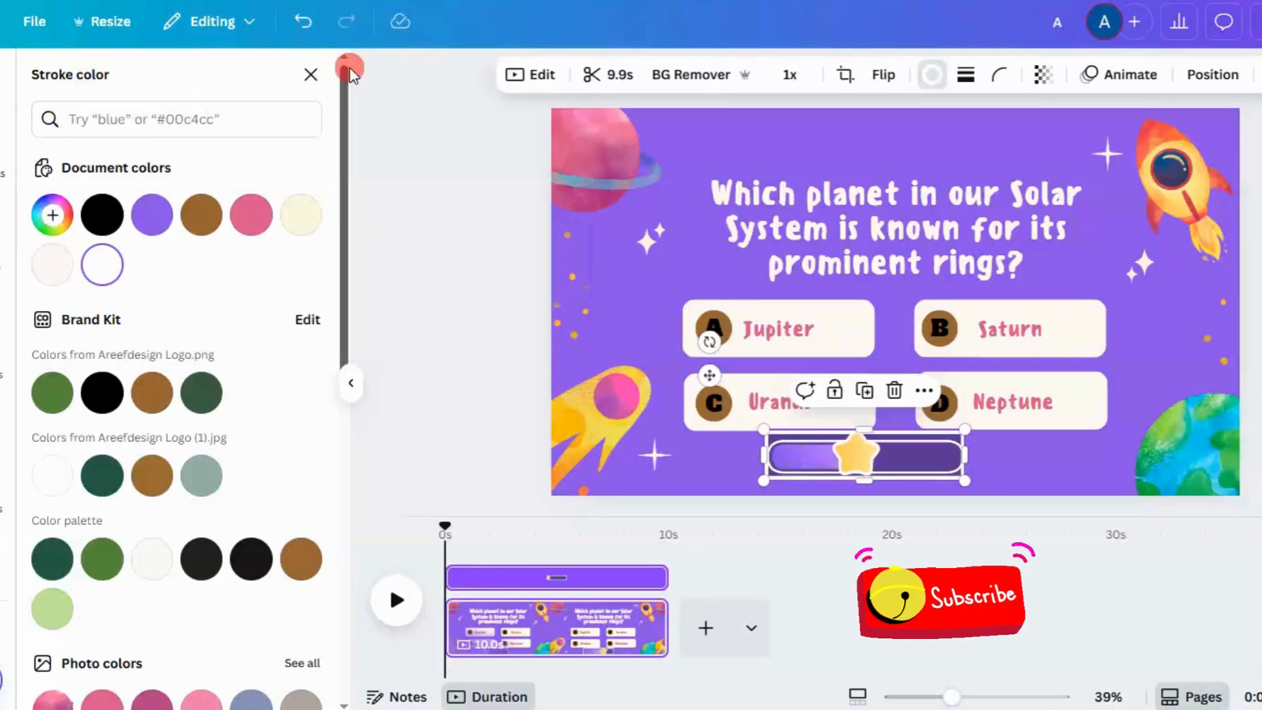
Search the elements library for "Countdown" and limit the results to videos
left_click(309, 74)
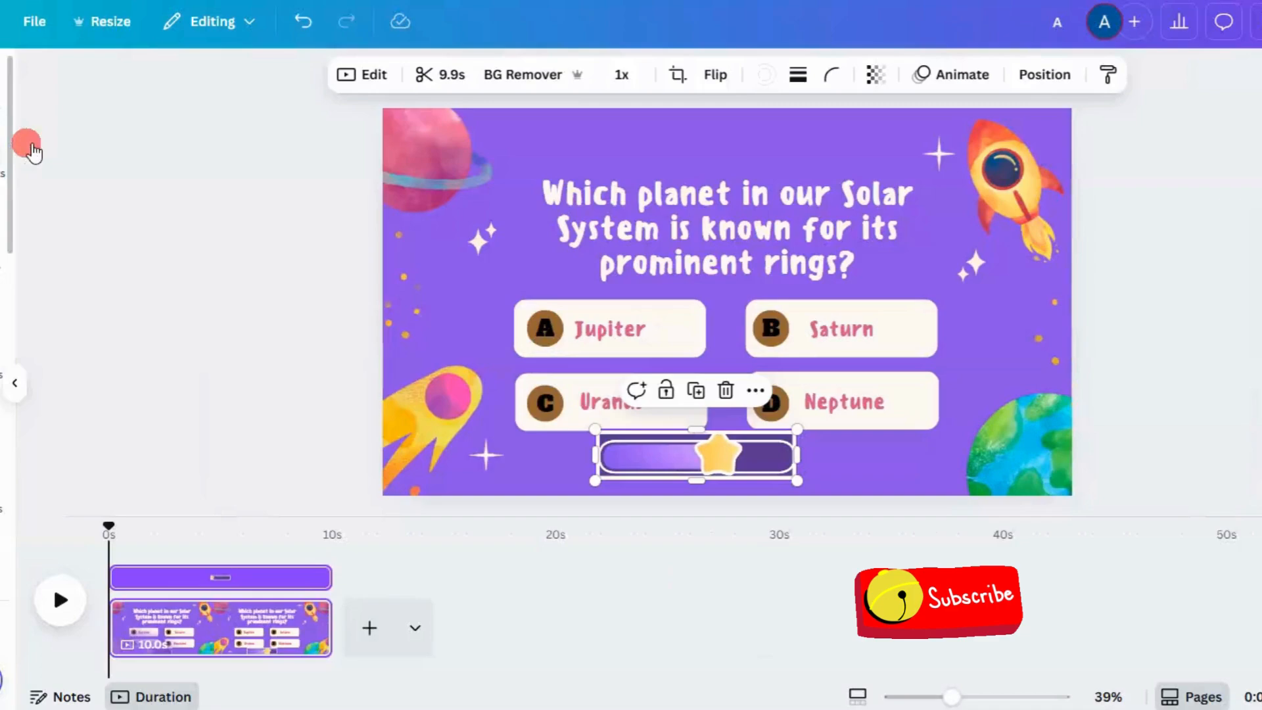
left_click(127, 153)
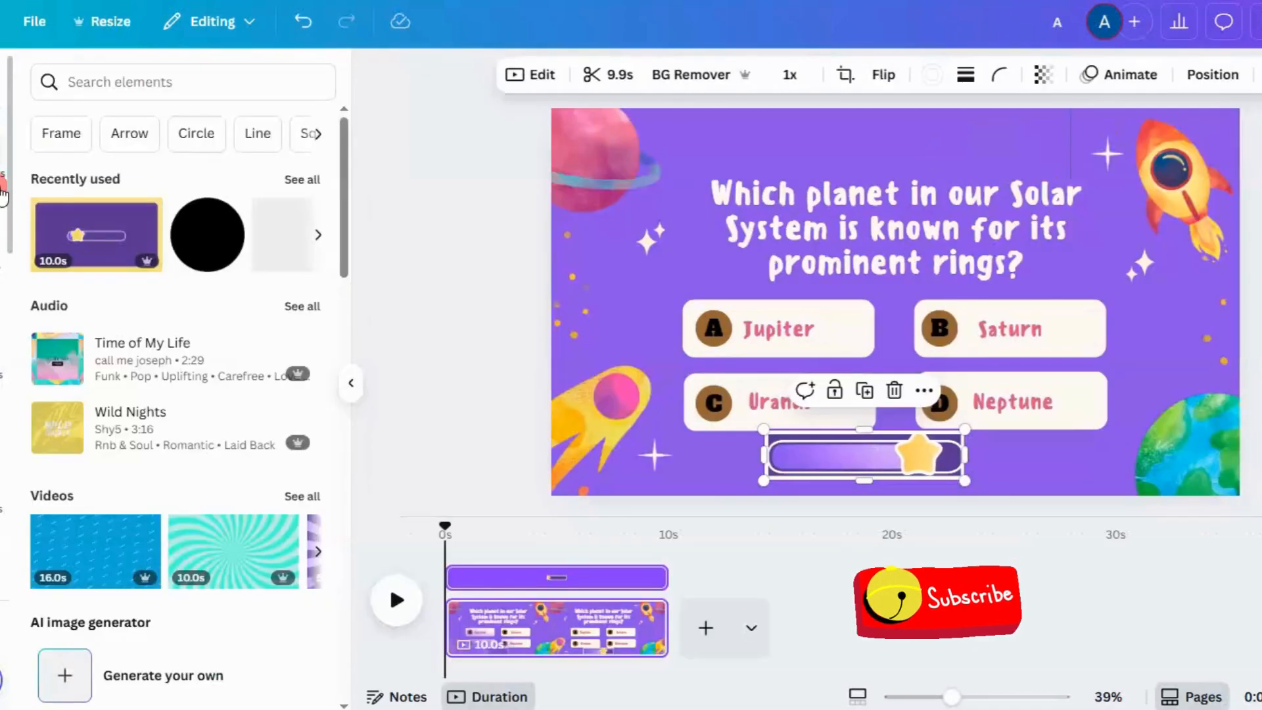
left_click(252, 84)
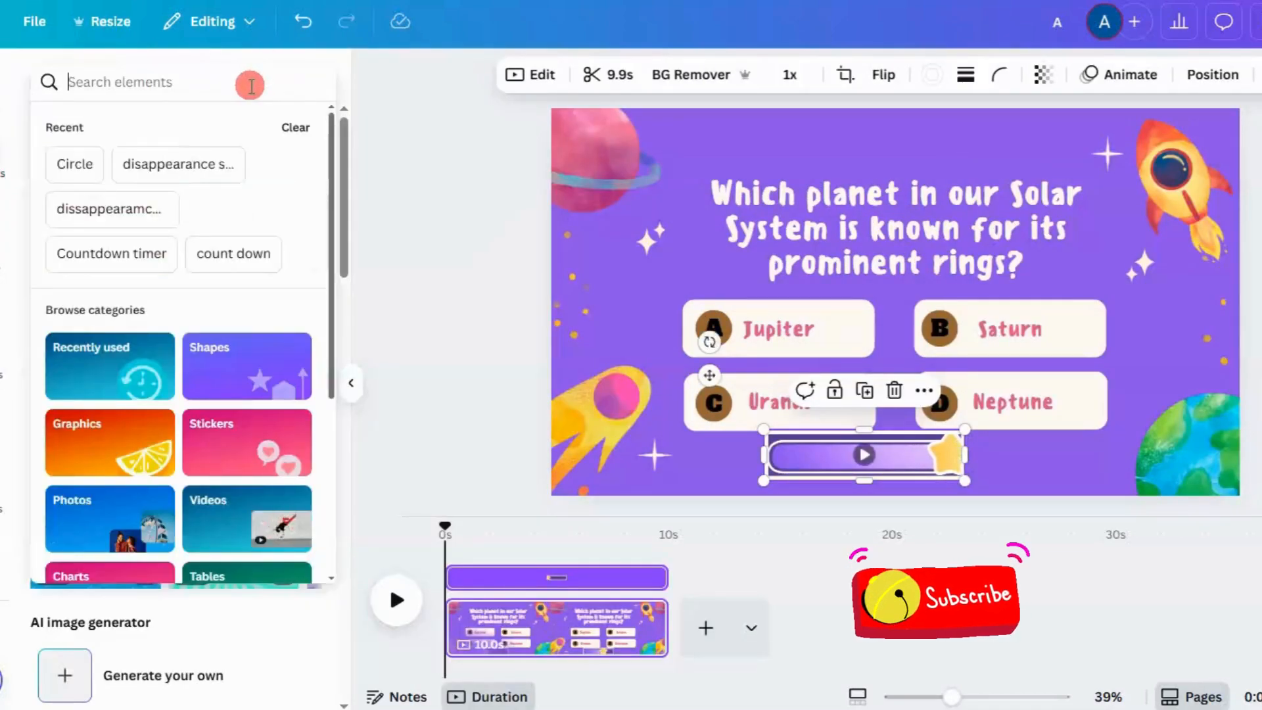
type("Countdown")
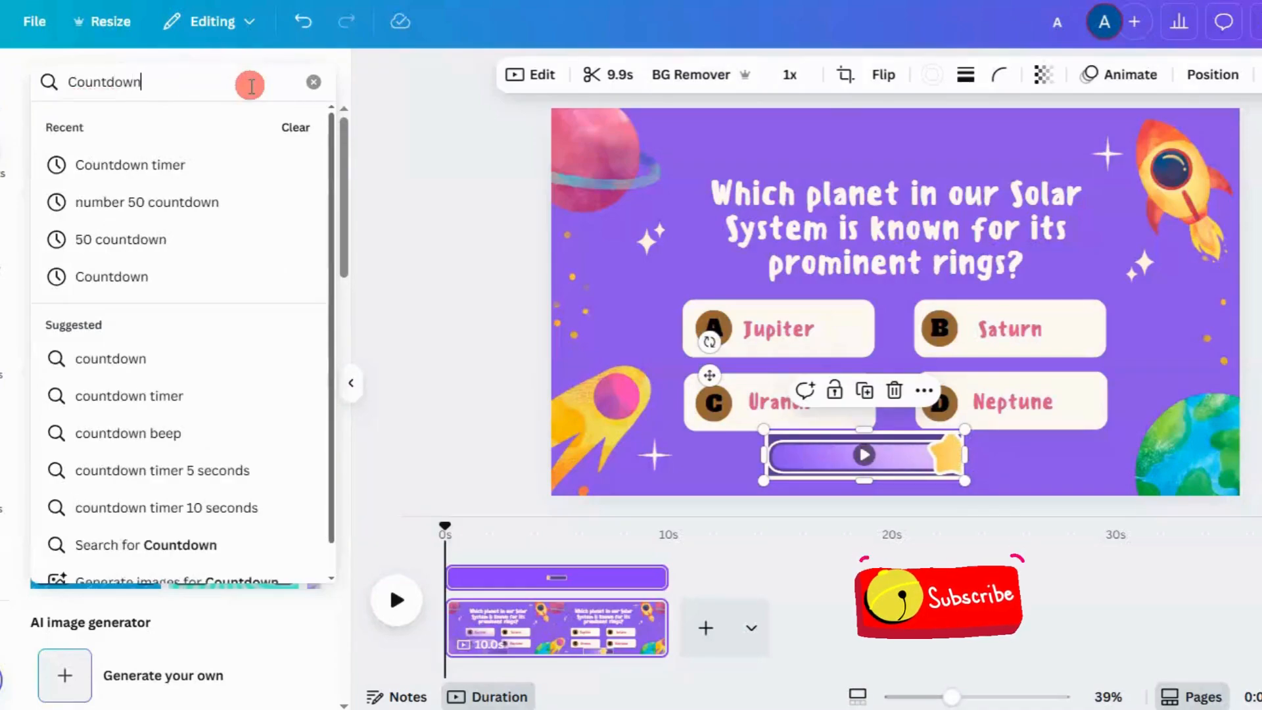
key("Return")
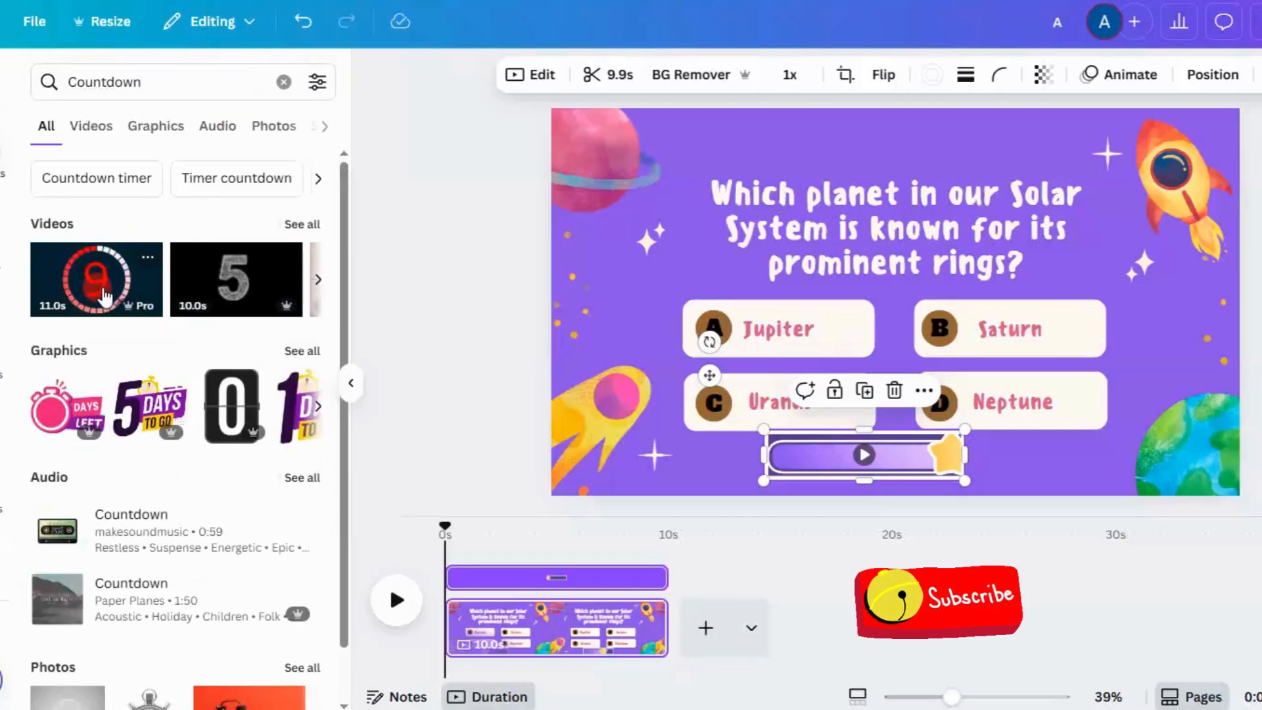
left_click(93, 132)
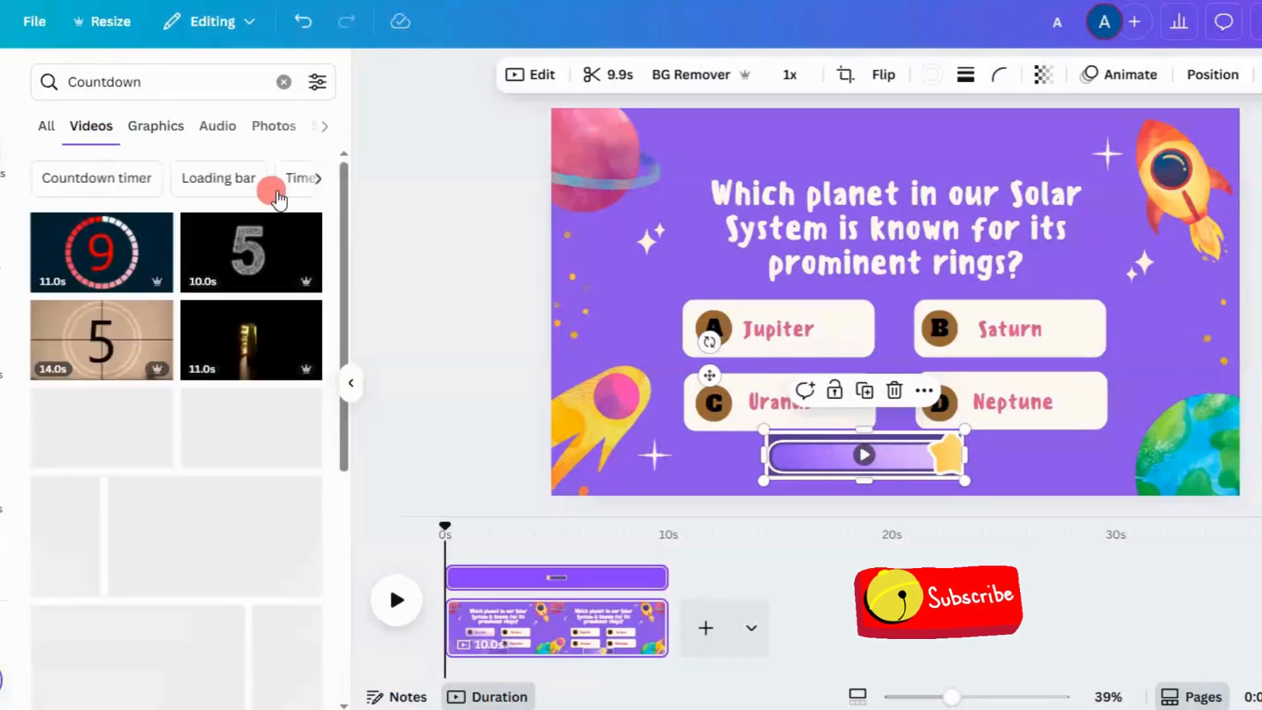
Place the 10-second black-on-white number timer video beside the answer boxes and duplicate the quiz page
left_click_drag(345, 200, 346, 443)
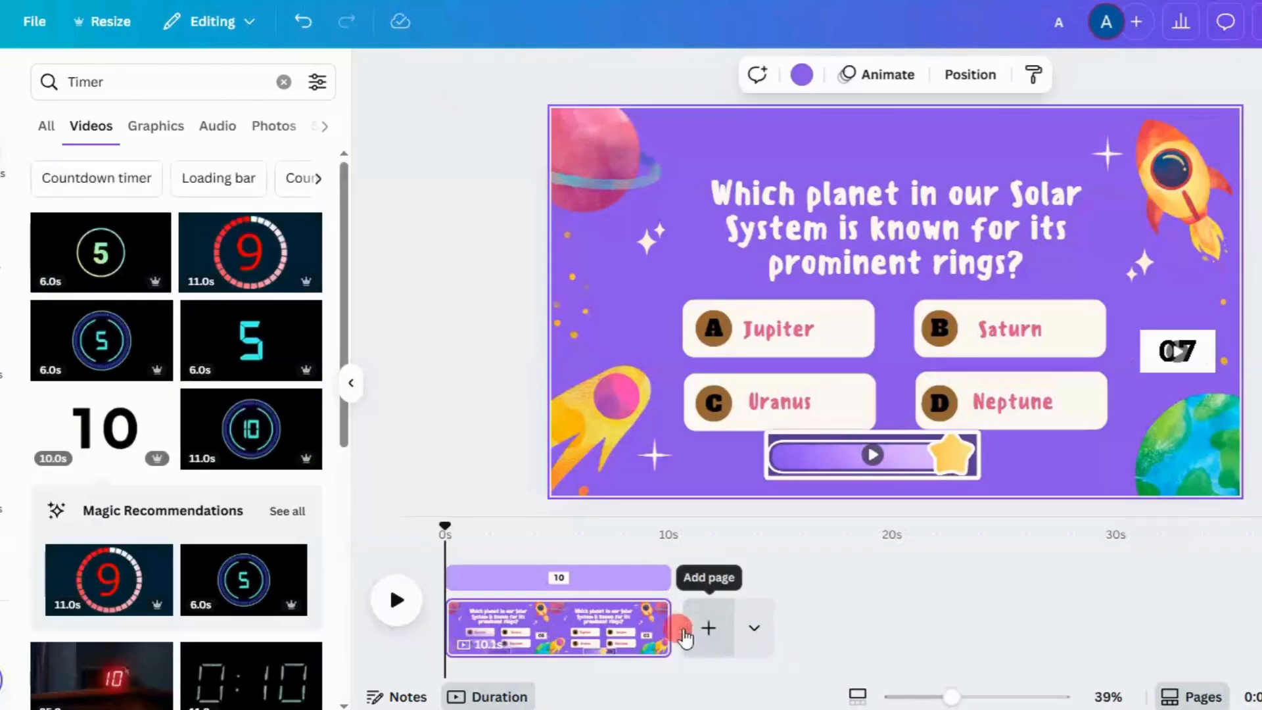
left_click(636, 636)
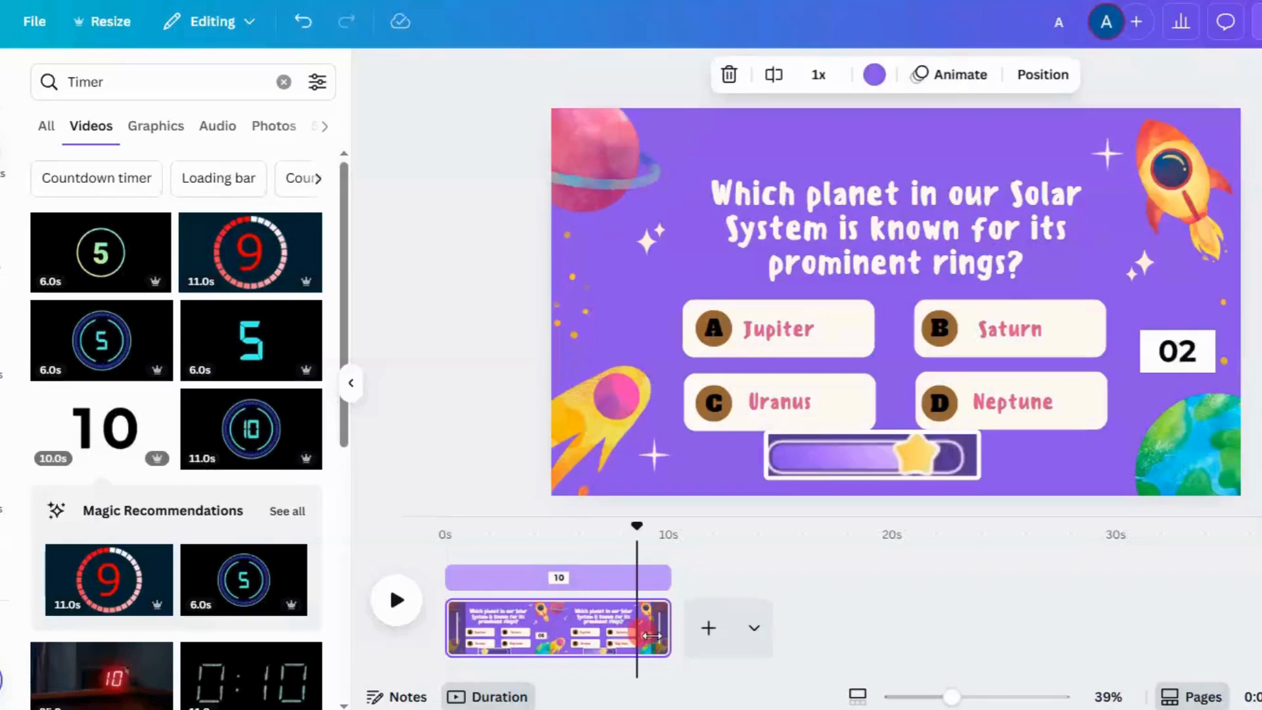
left_click(646, 618)
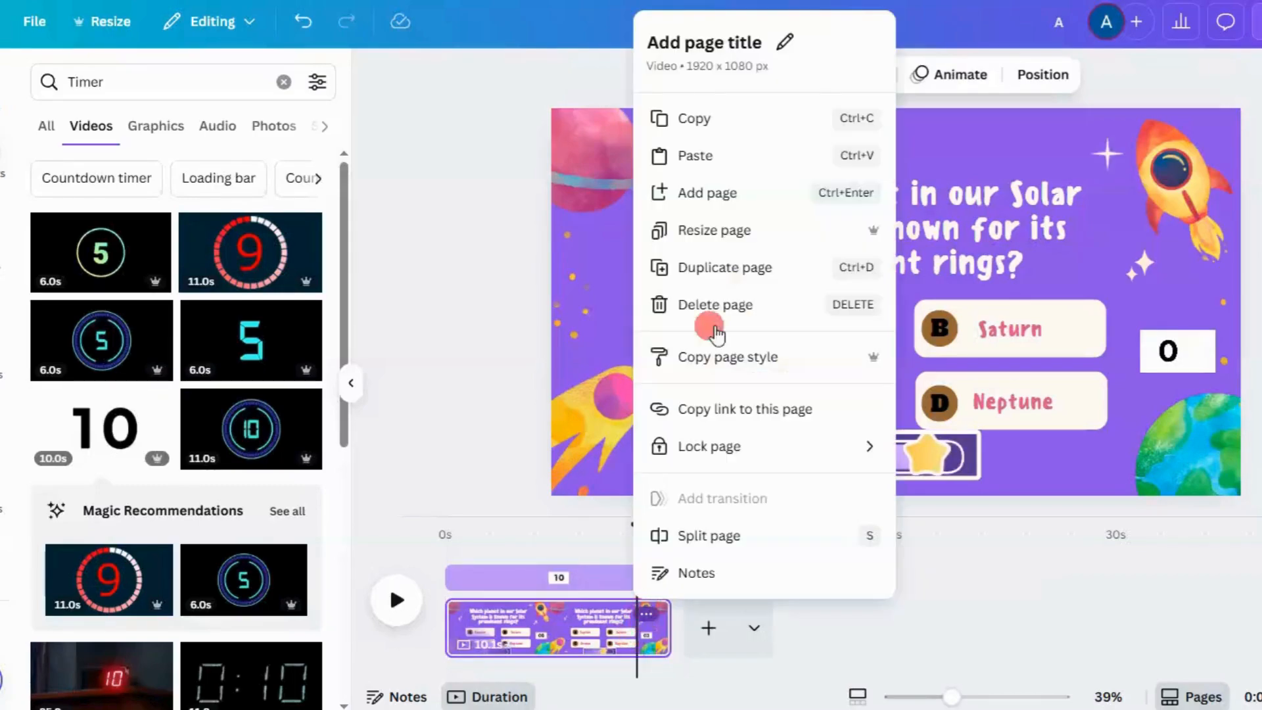
left_click(733, 268)
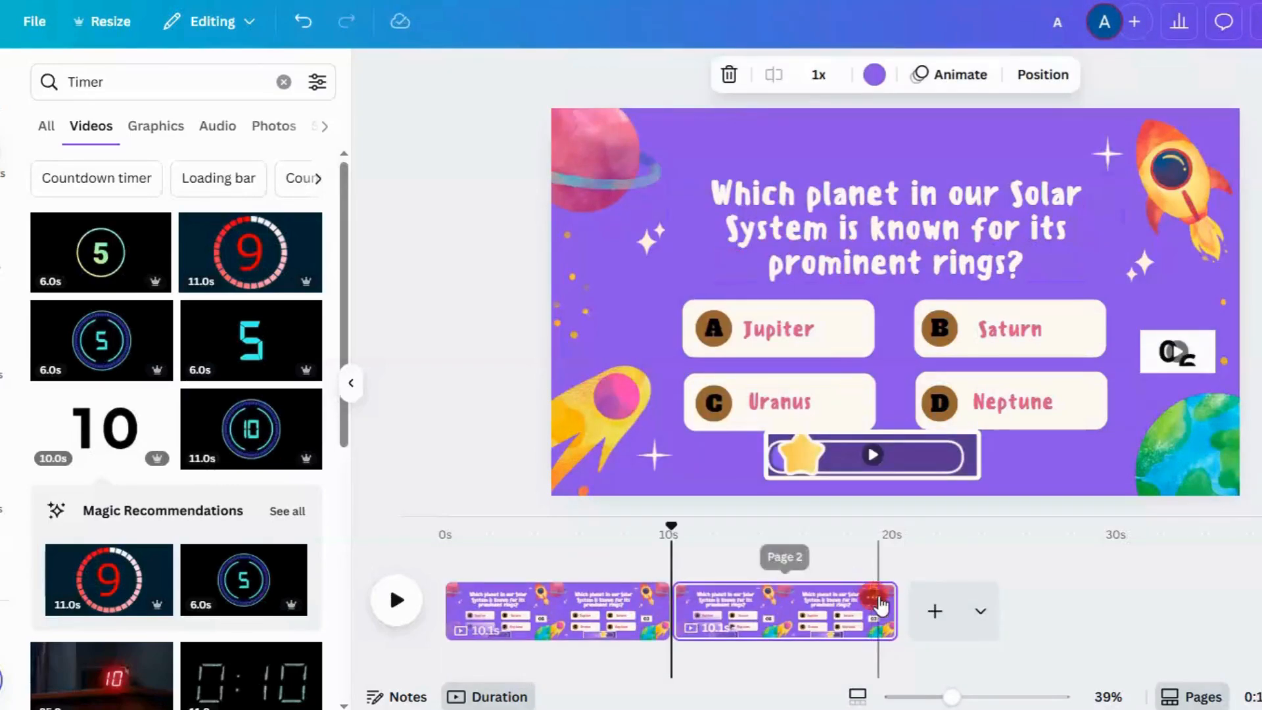
Set the playhead near the start of page 2 and search the elements library for "Boom", limited to audio
left_click(684, 603)
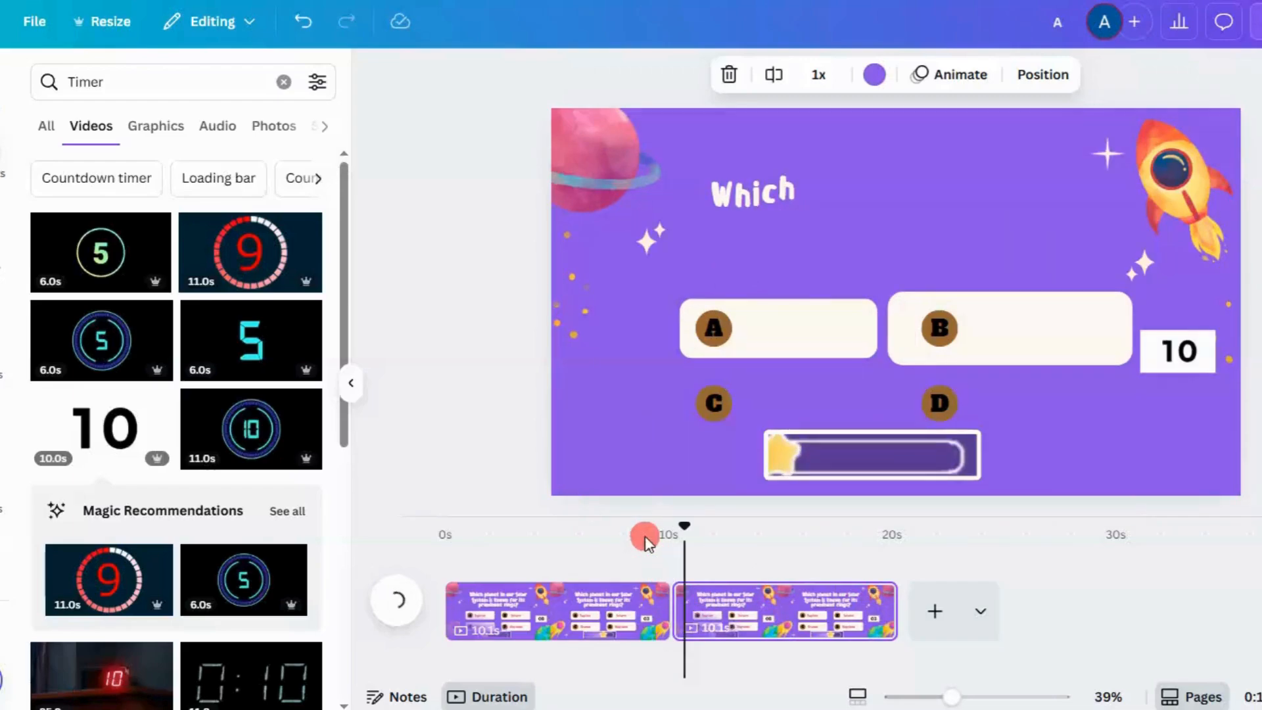
left_click(615, 493)
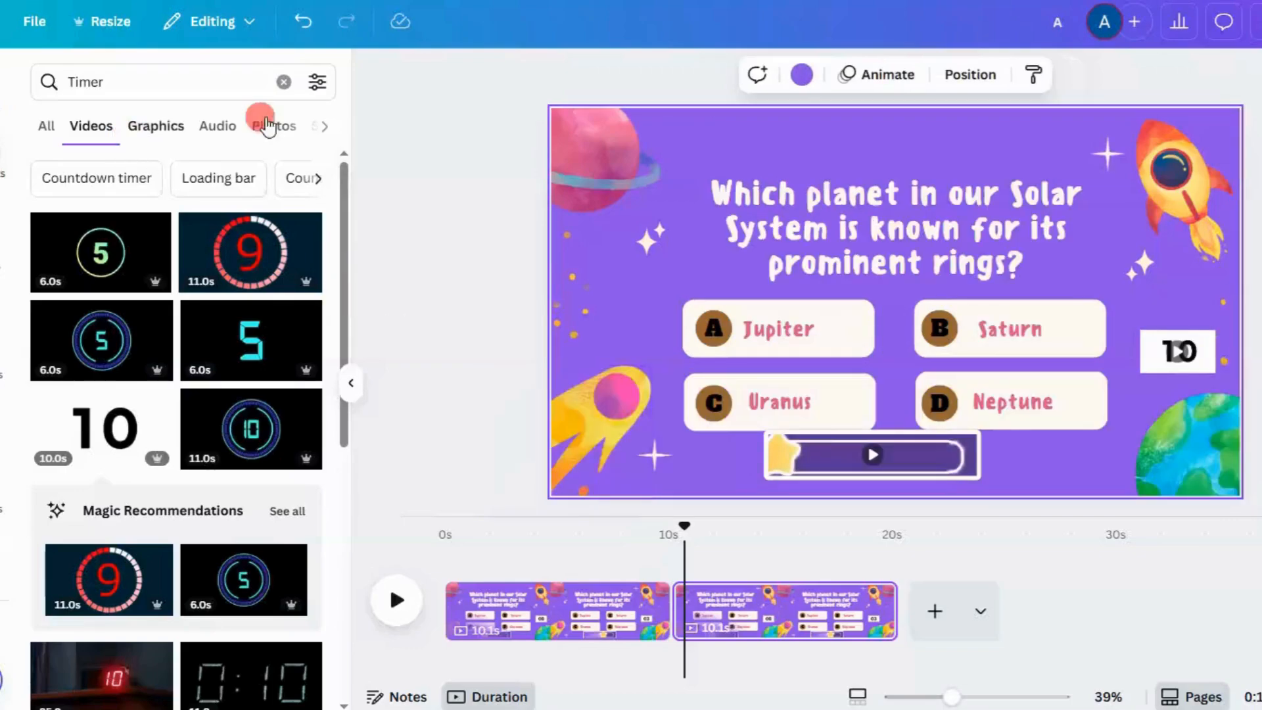
left_click(282, 82)
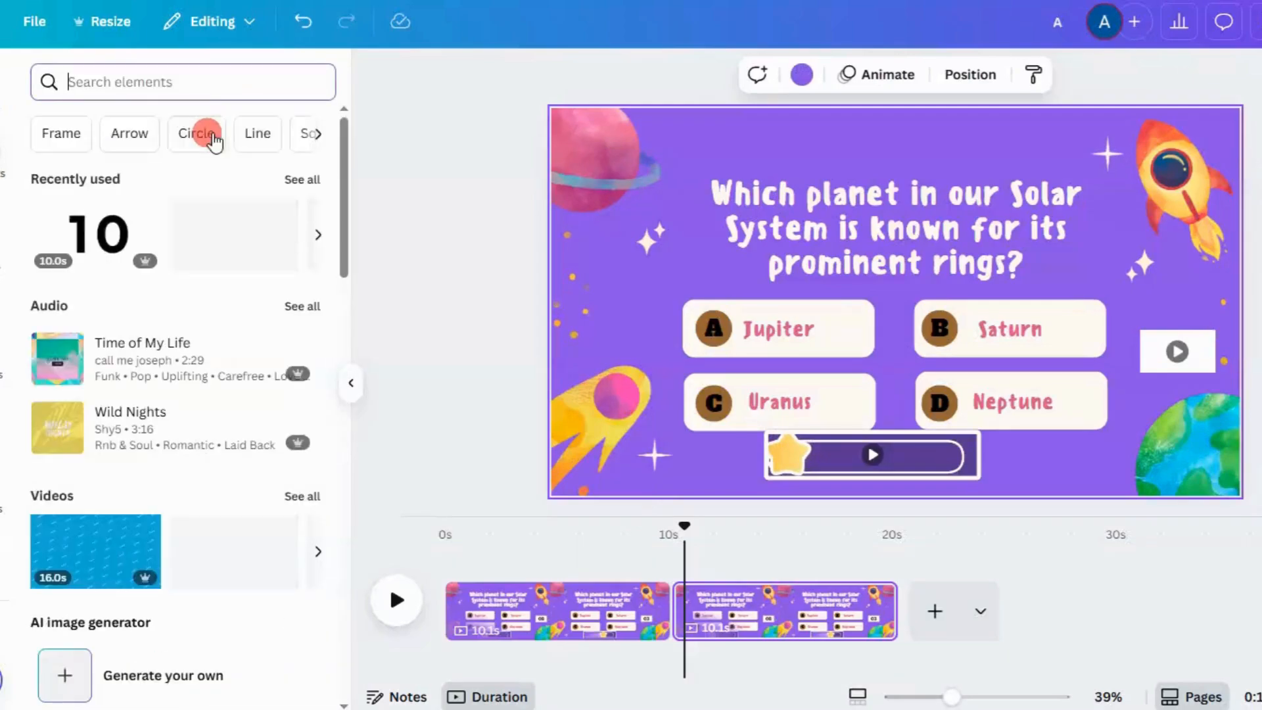
left_click(162, 83)
type("Boom")
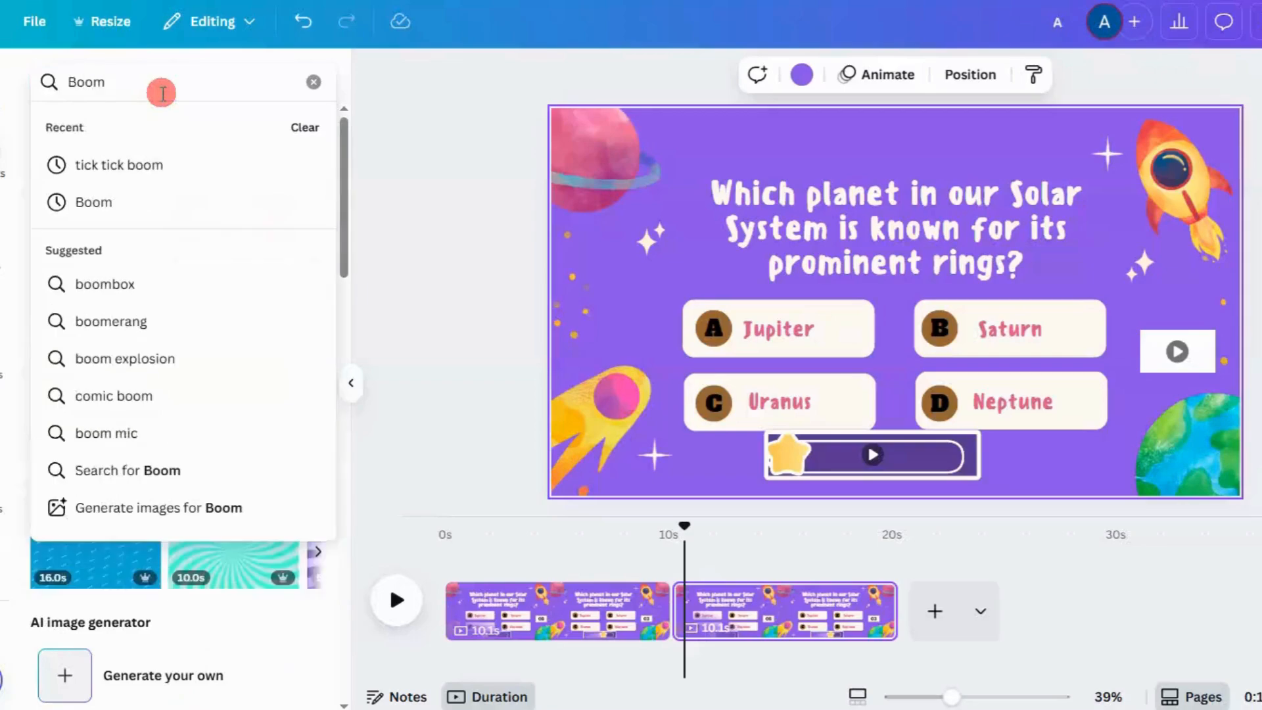
left_click(107, 202)
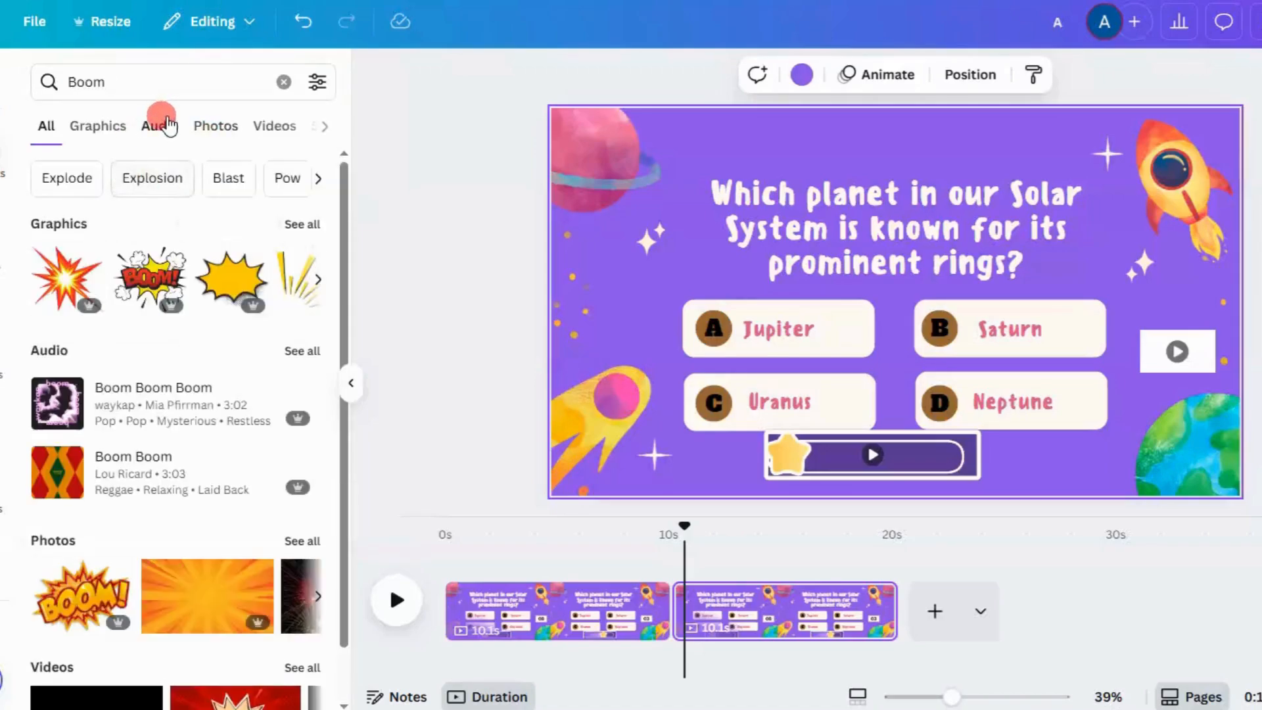
left_click(166, 125)
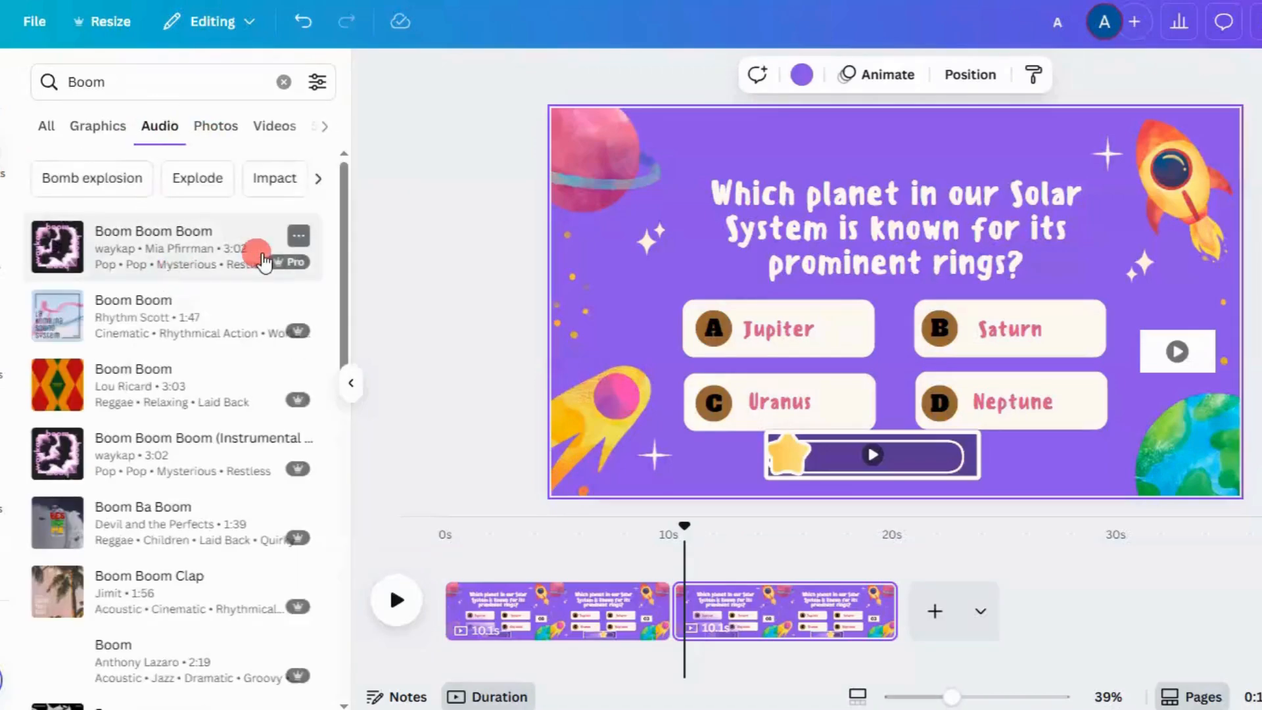
Narrow the audio results to "Bomb explosion" and add the Bomb Explosion 3 sound near the start of page 2
left_click_drag(347, 226, 344, 511)
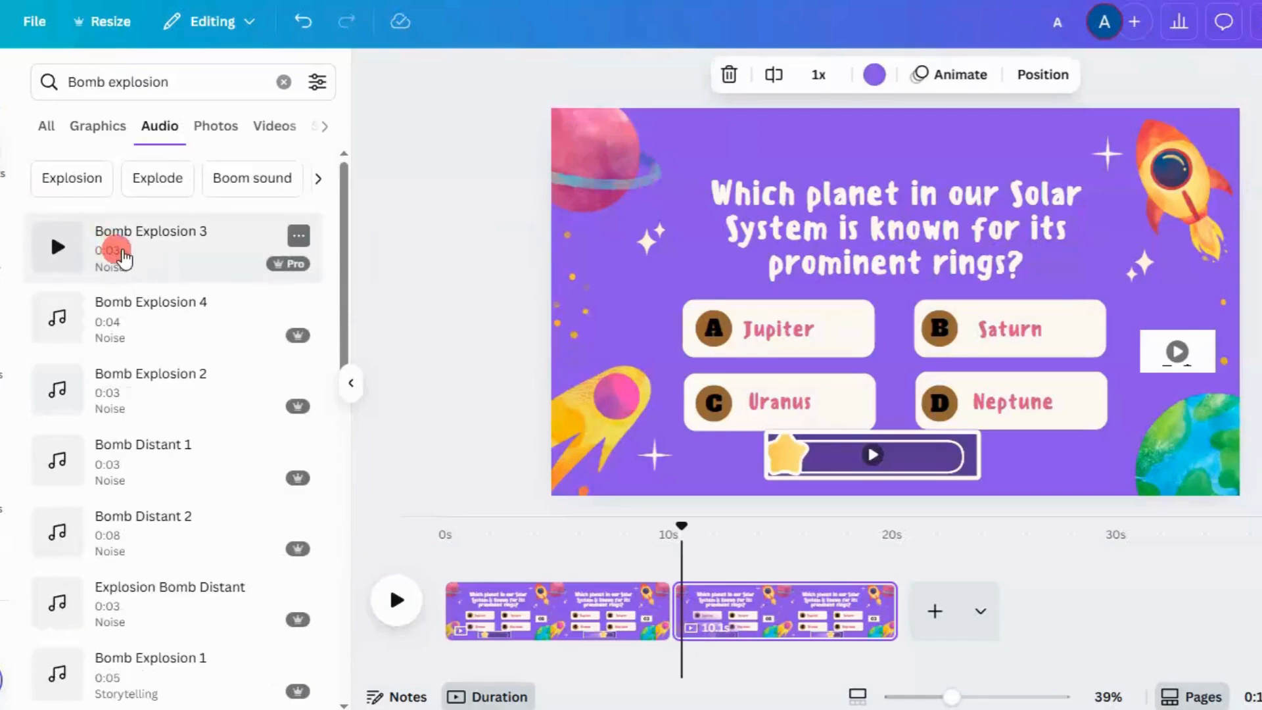
left_click(124, 258)
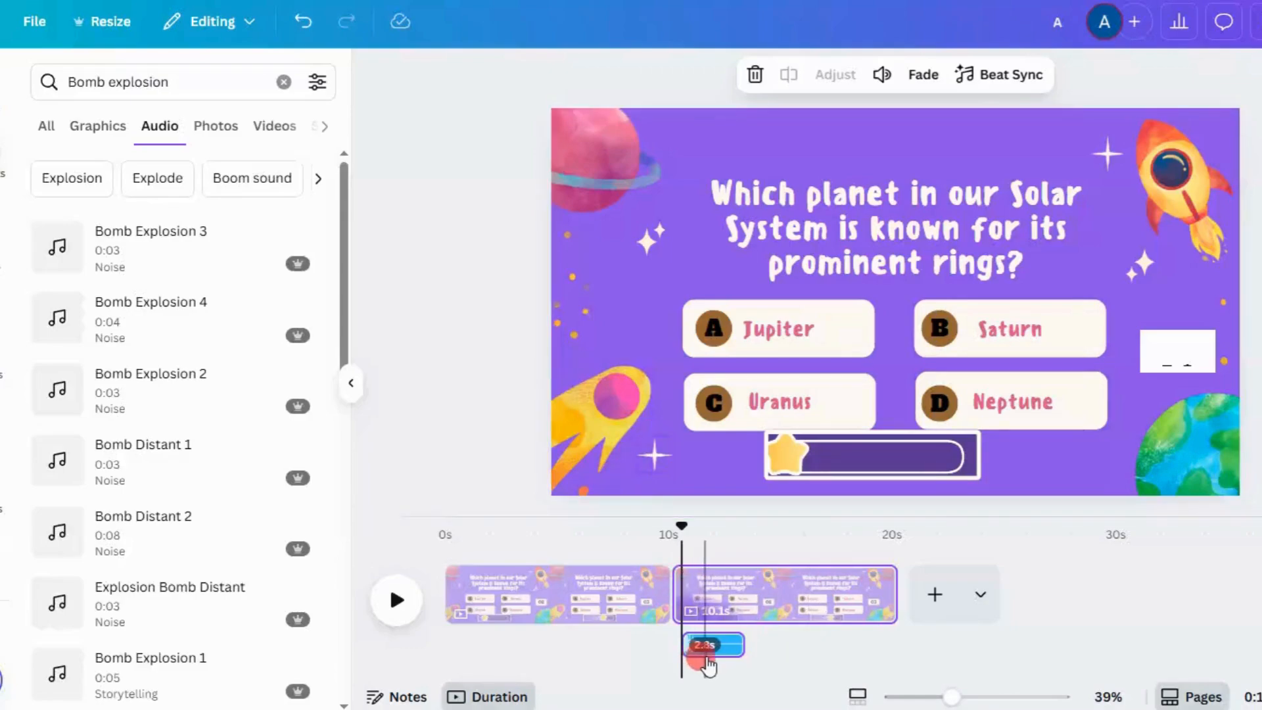
left_click_drag(737, 664, 741, 650)
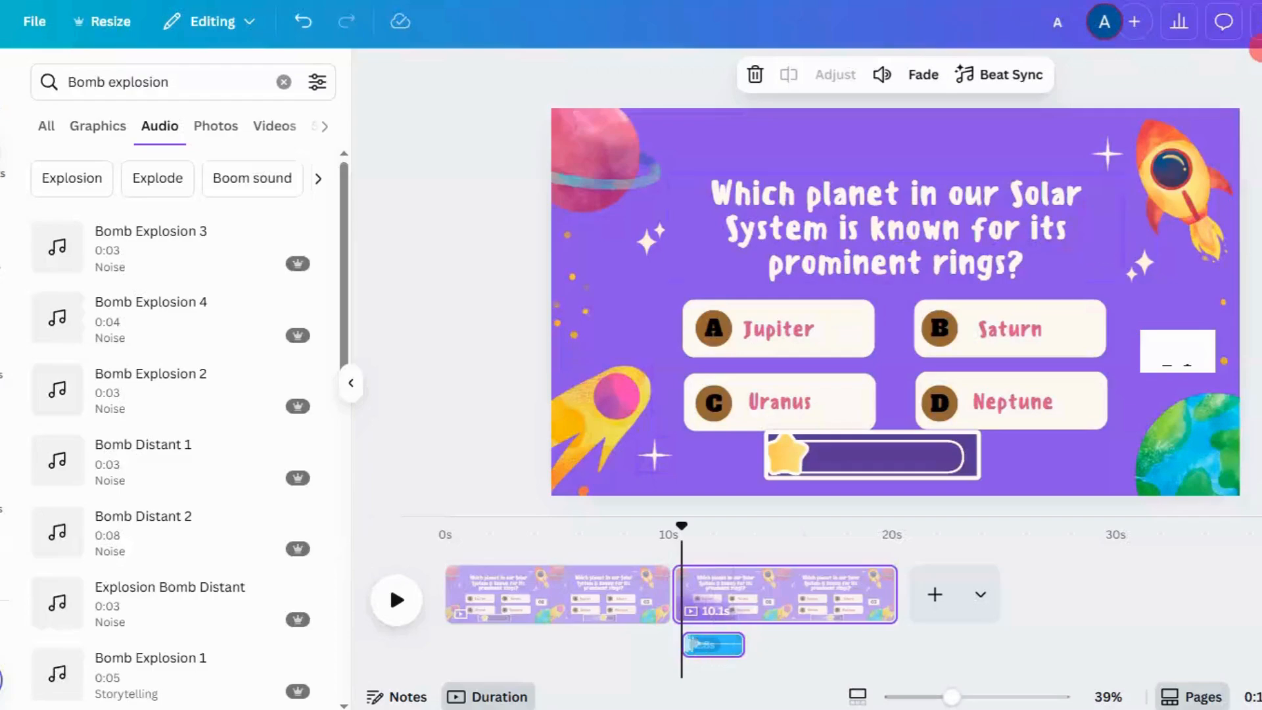
Trim the question text's start to match the explosion sound on the timeline, and shorten the sound to 1.7 s
left_click(886, 248)
left_click(677, 564)
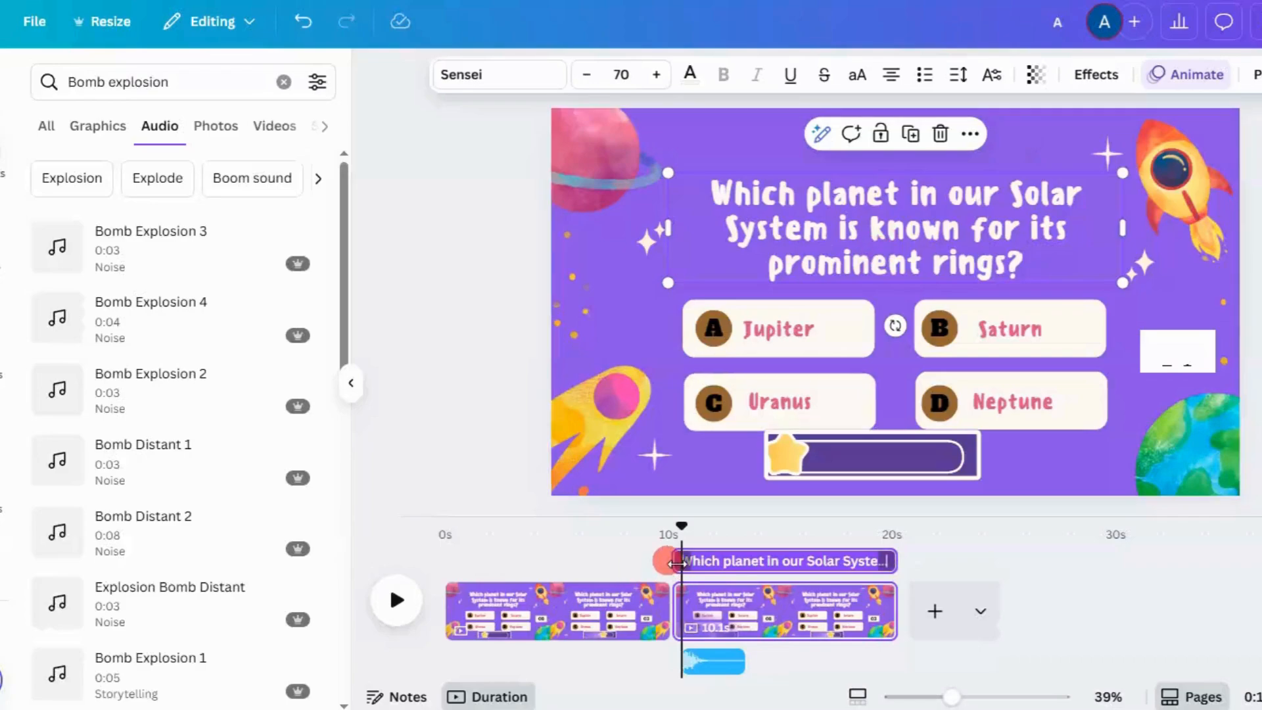
left_click_drag(681, 562, 680, 562)
left_click(743, 662)
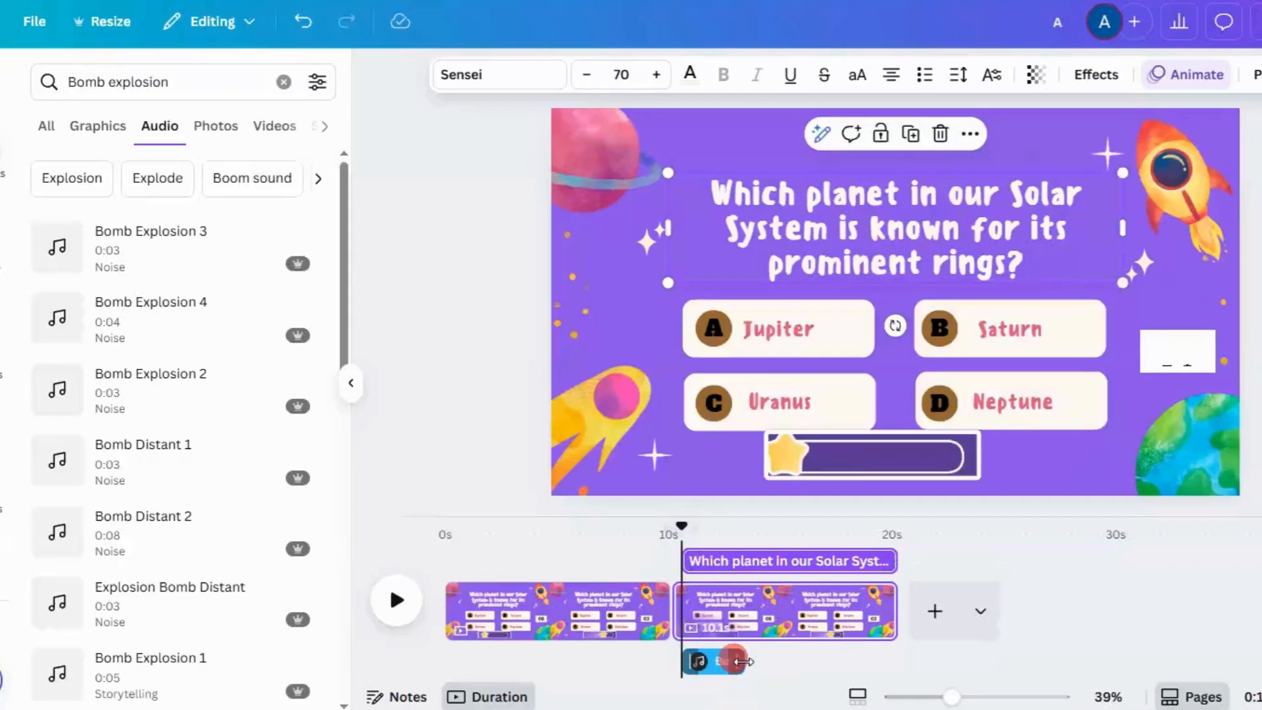
left_click_drag(745, 670, 719, 661)
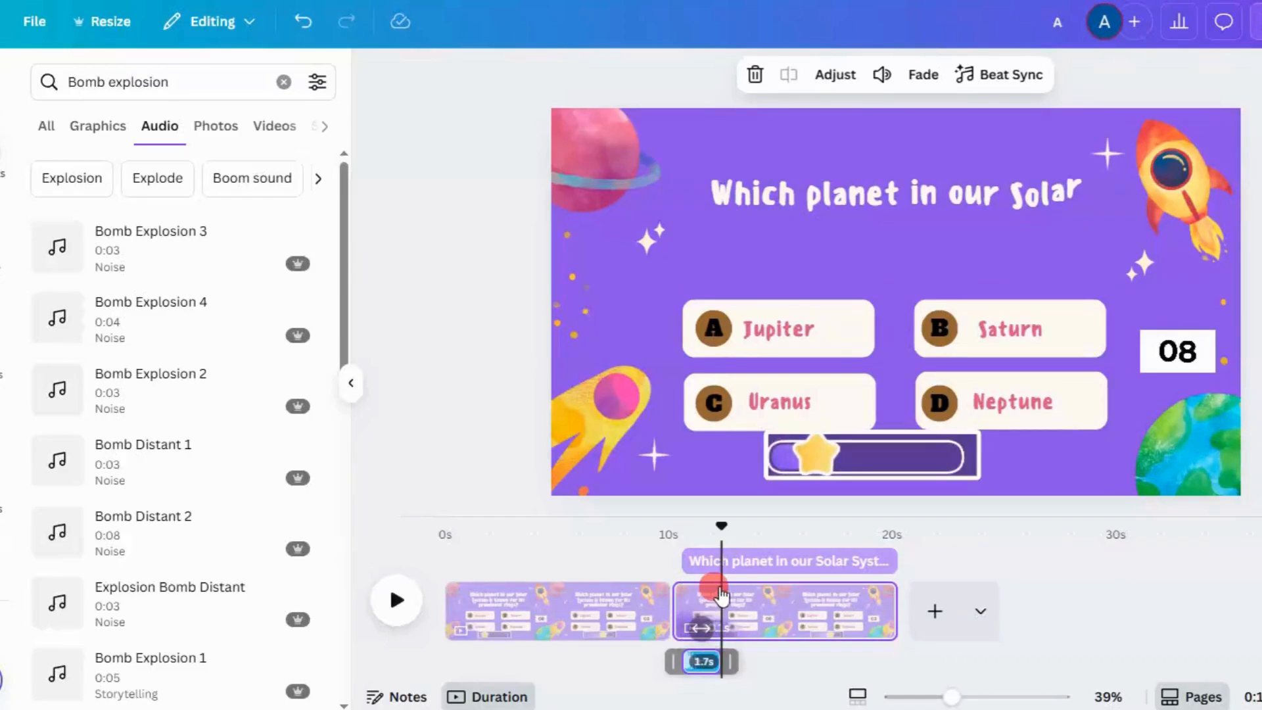
Group the A badge, the "Jupiter" text and their answer box on page 2
left_click(849, 323)
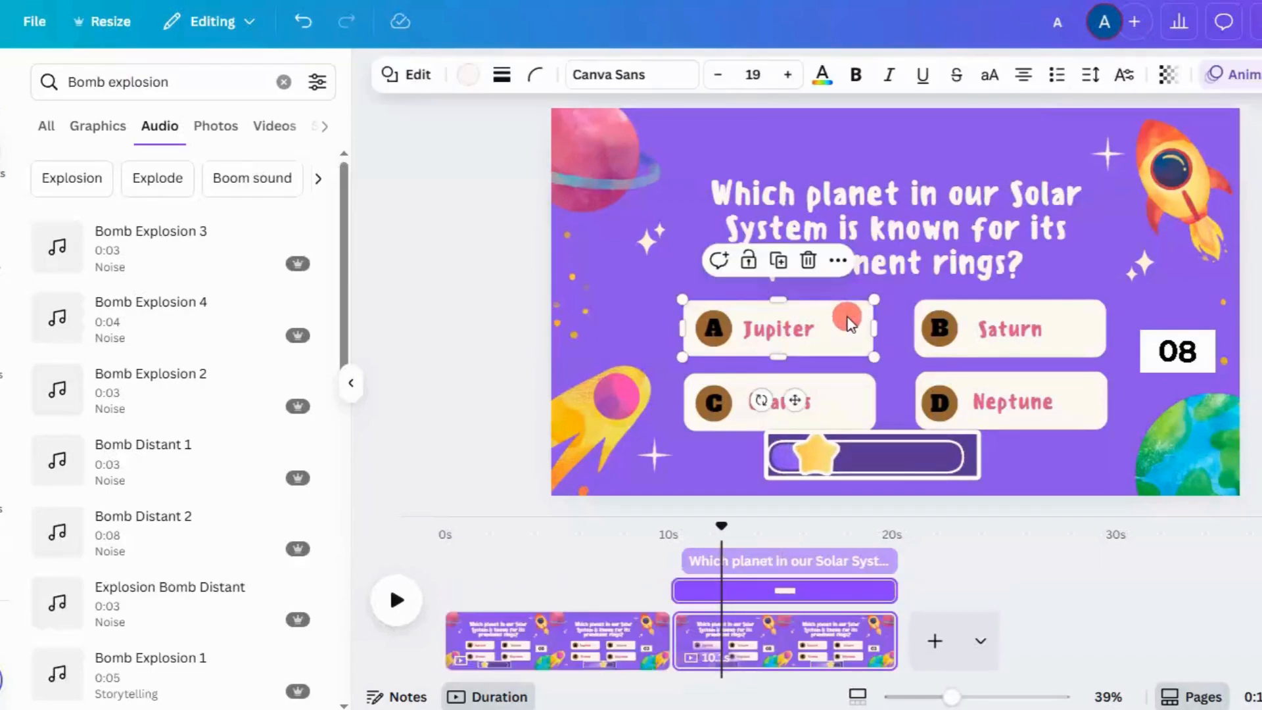
left_click(715, 332)
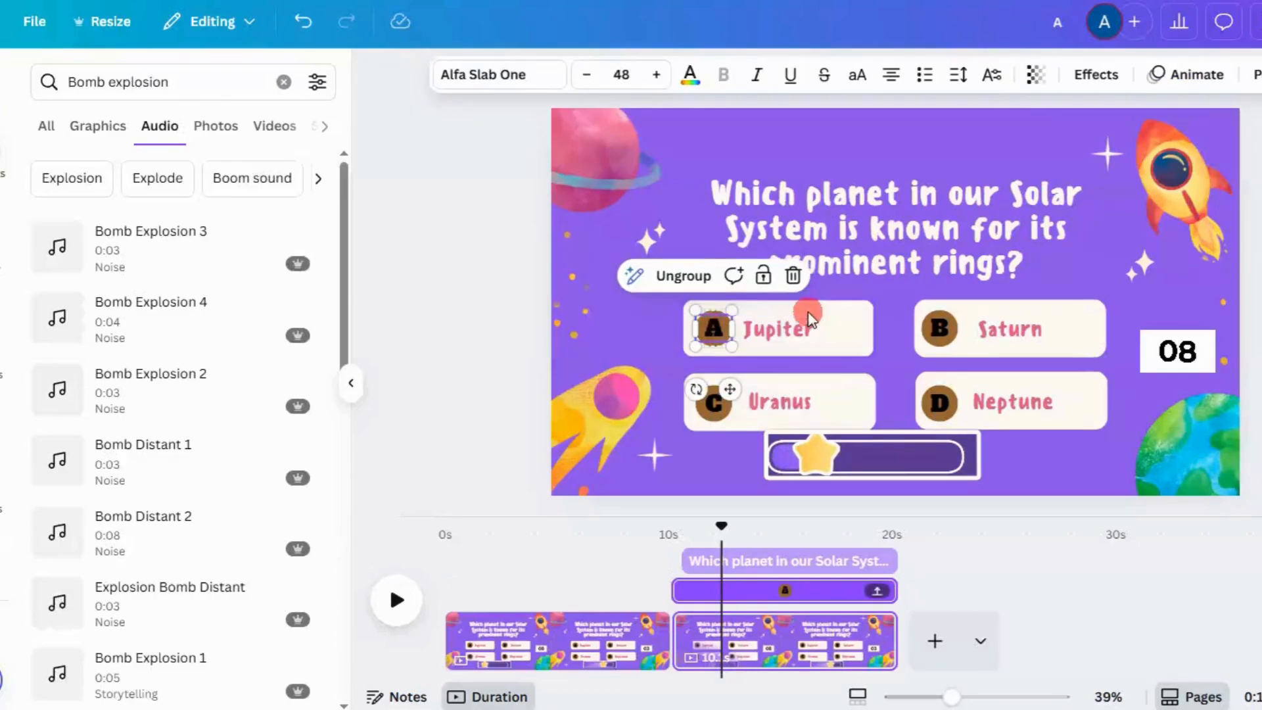
left_click(782, 338, "shift")
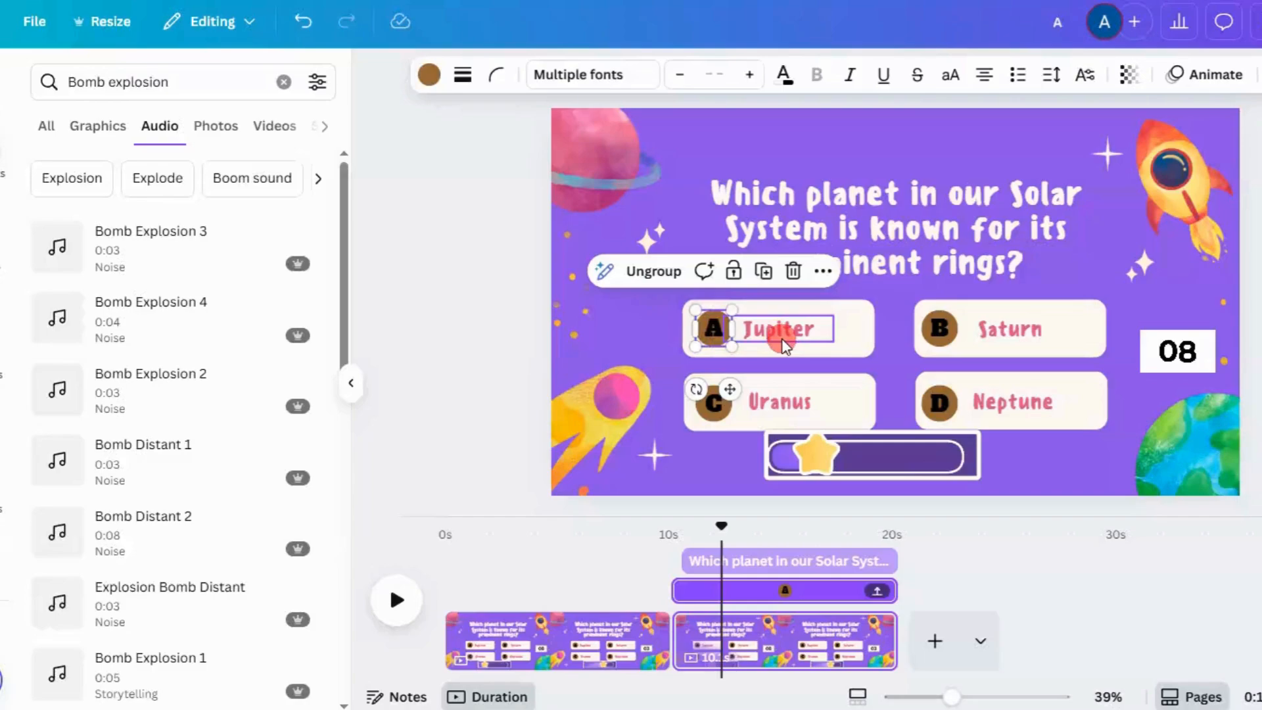
left_click(782, 342)
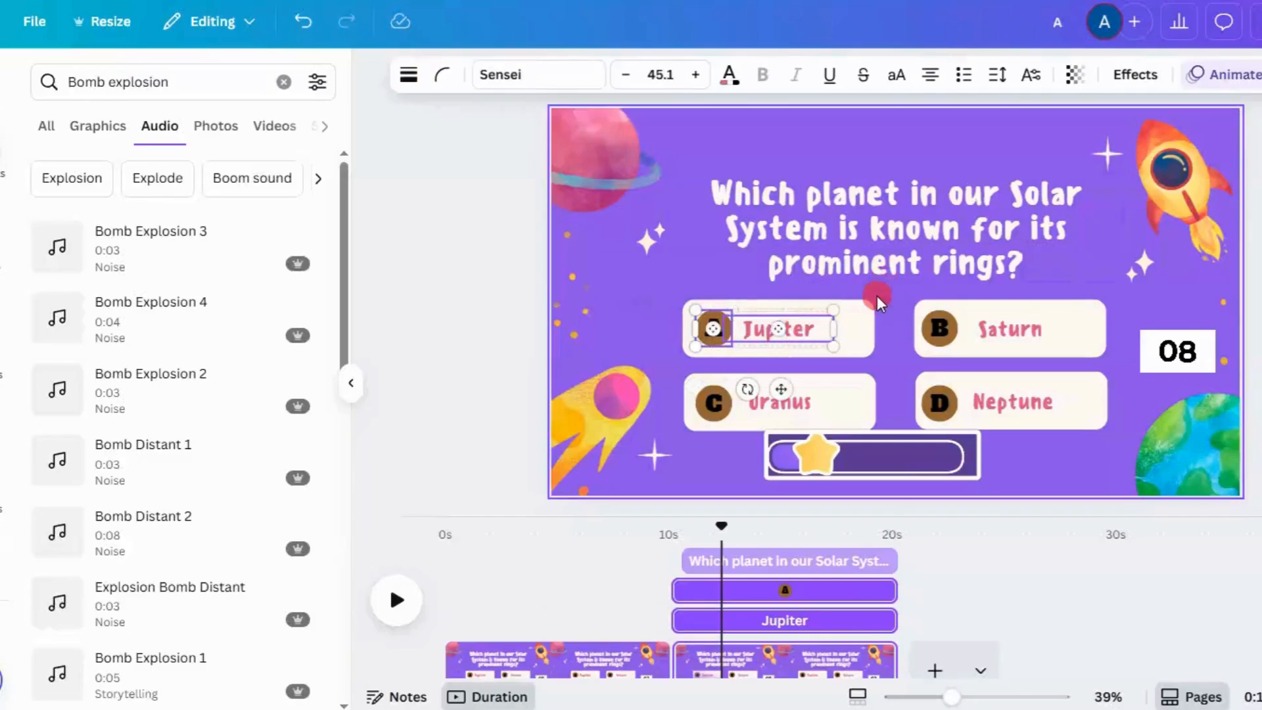
left_click(854, 304, "shift")
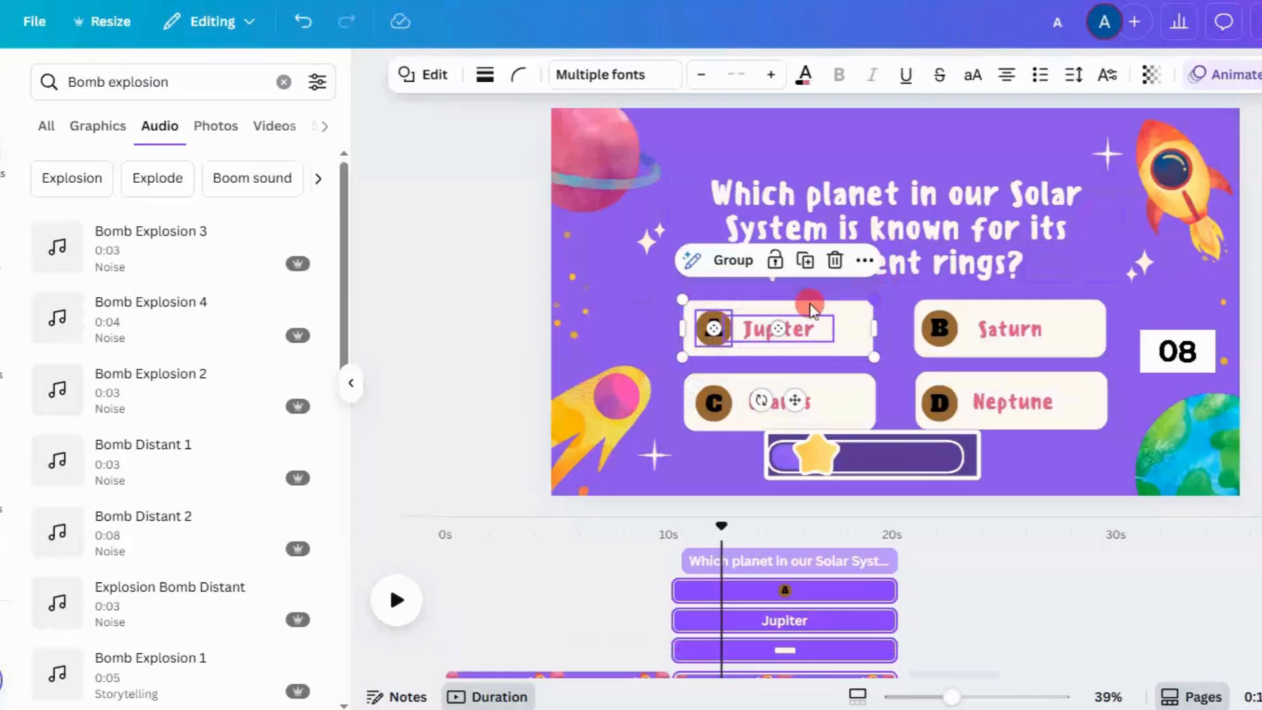
left_click(735, 260)
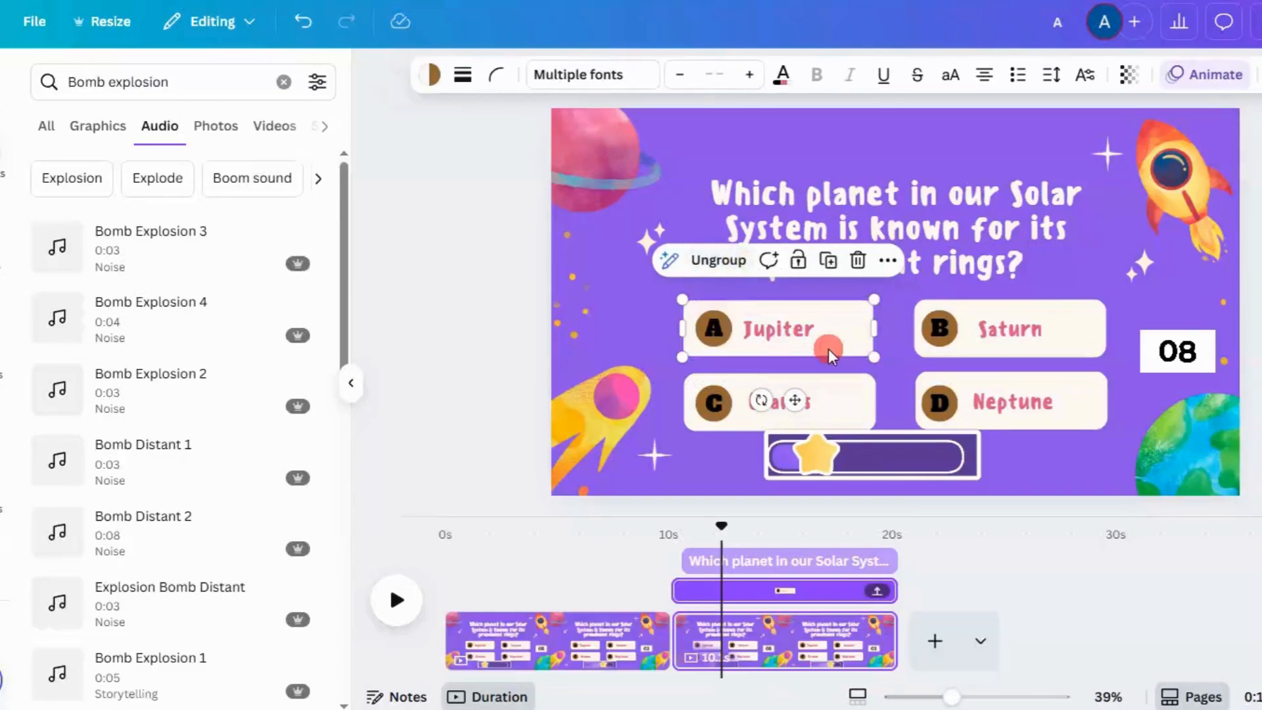
Trim the Jupiter answer group's start on the timeline so it appears shortly after the question text
left_click(686, 556)
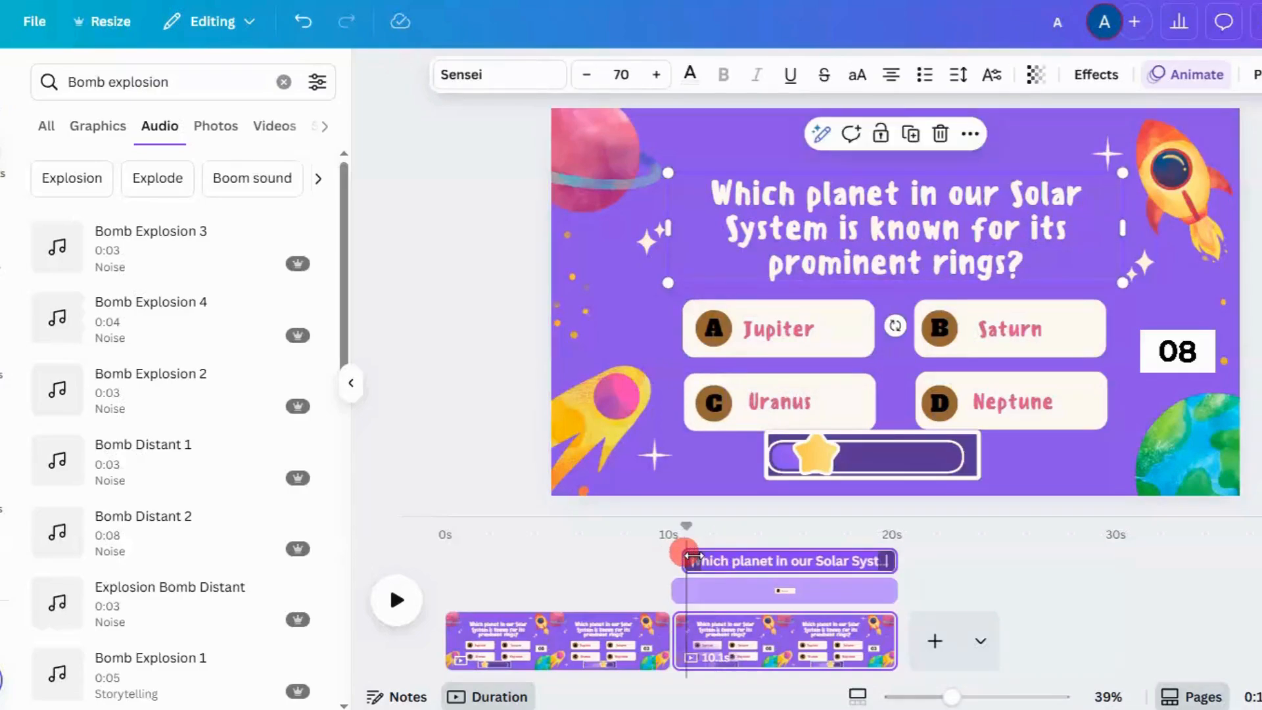
left_click_drag(698, 556, 686, 556)
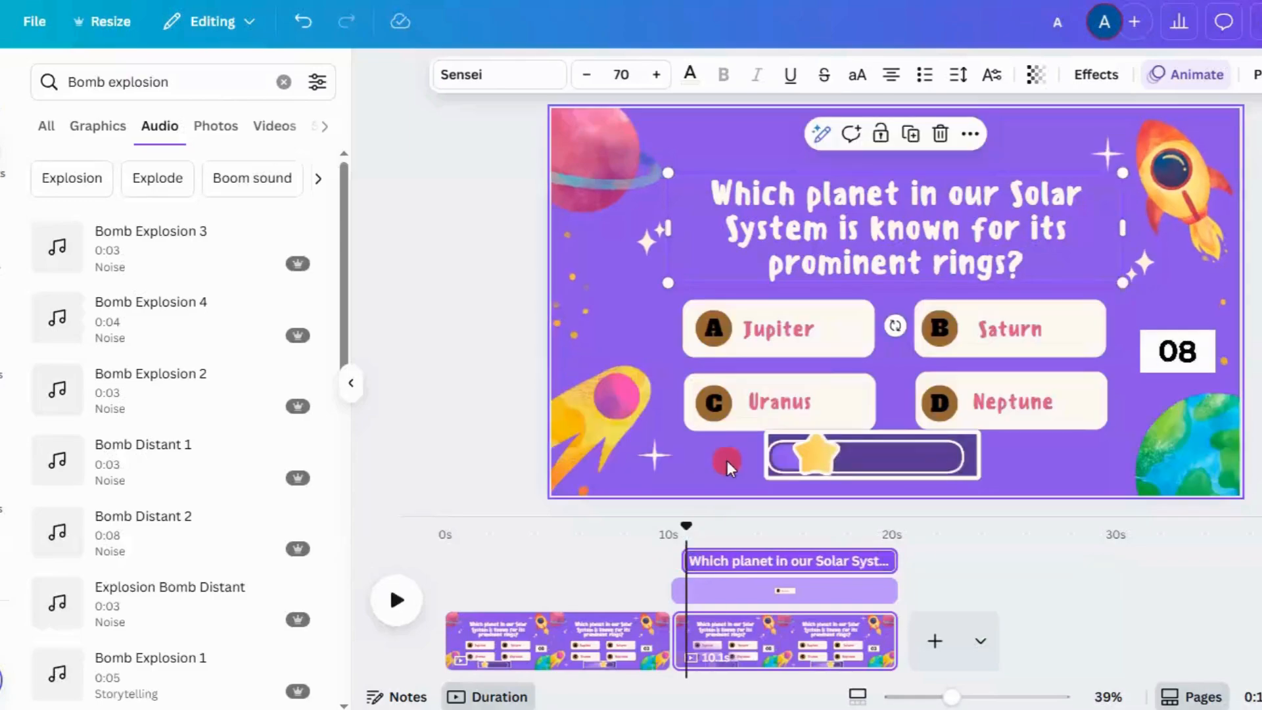
left_click(867, 350)
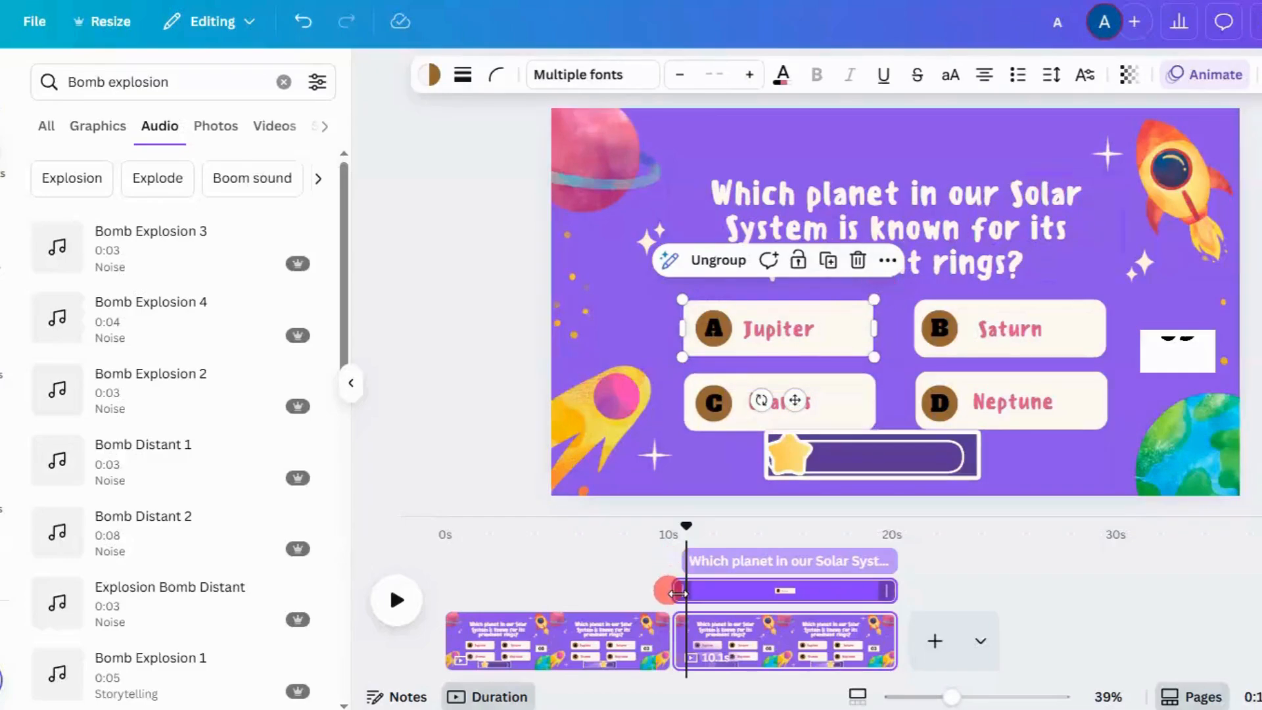
left_click_drag(704, 592, 698, 592)
Group the B badge, "Saturn" text and answer box, and trim the group to start shortly after the Jupiter group
left_click(944, 352)
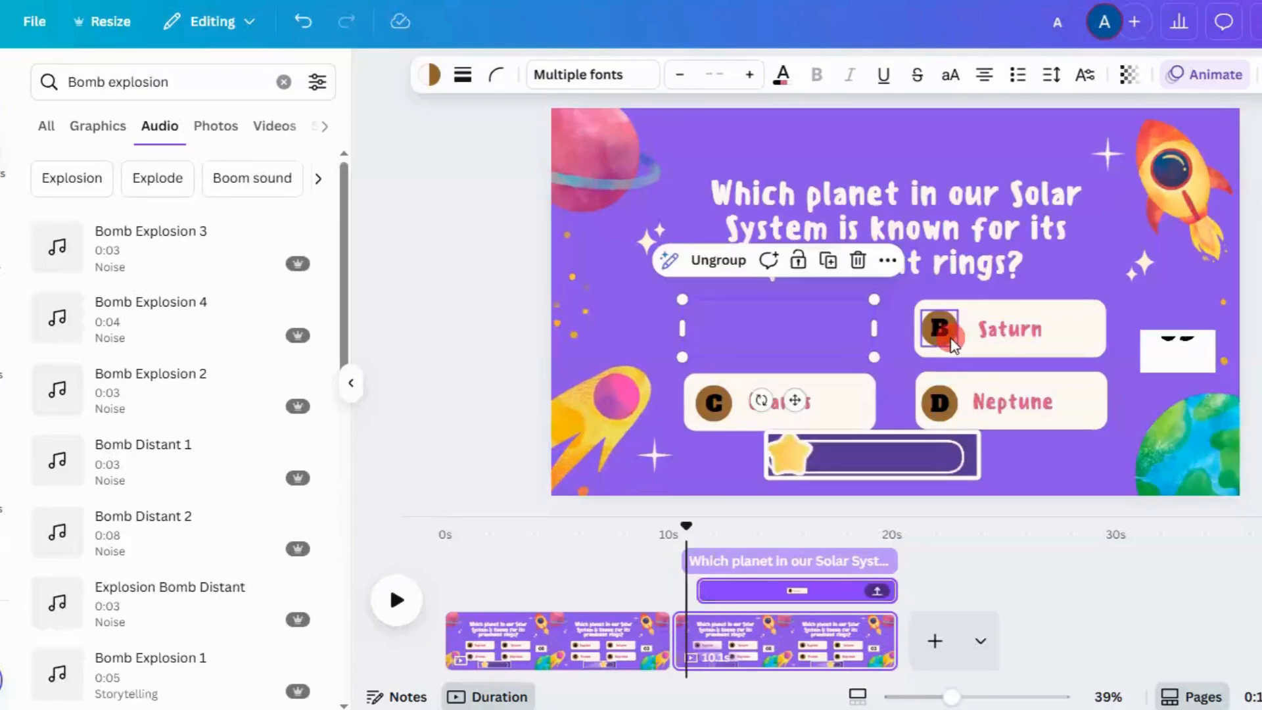
left_click(953, 344)
left_click(966, 330, "shift")
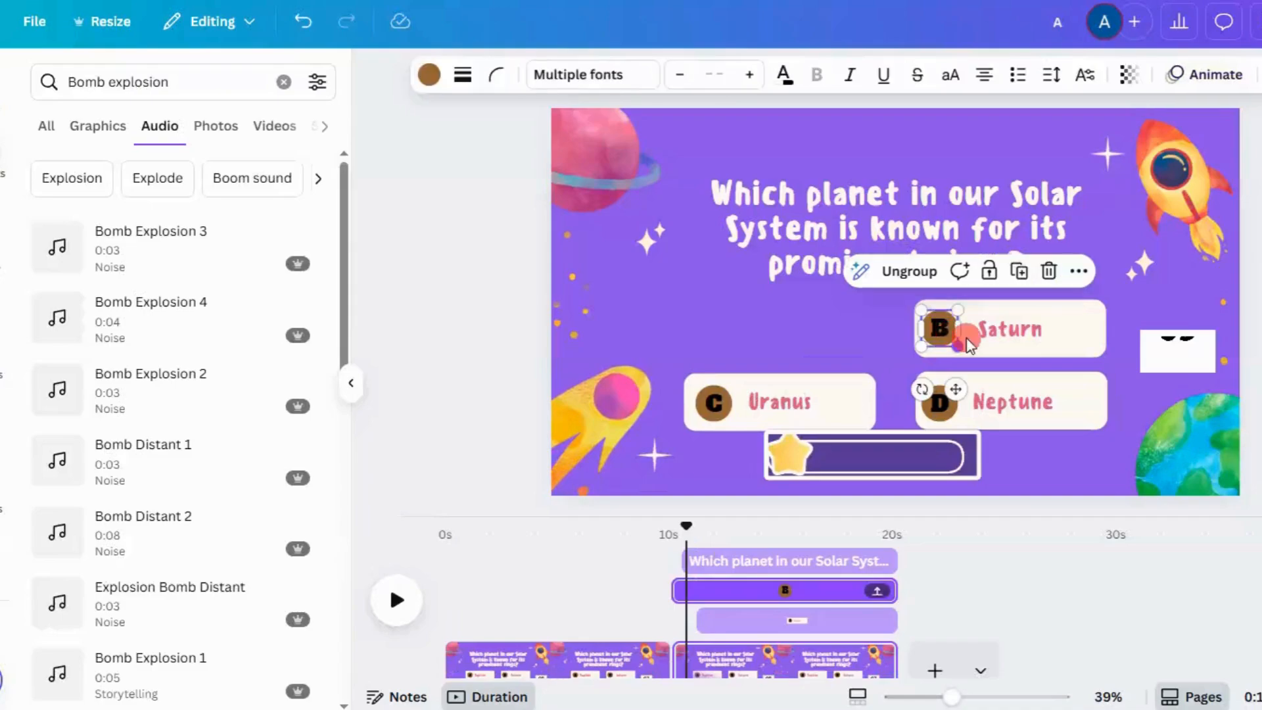
left_click(1011, 339)
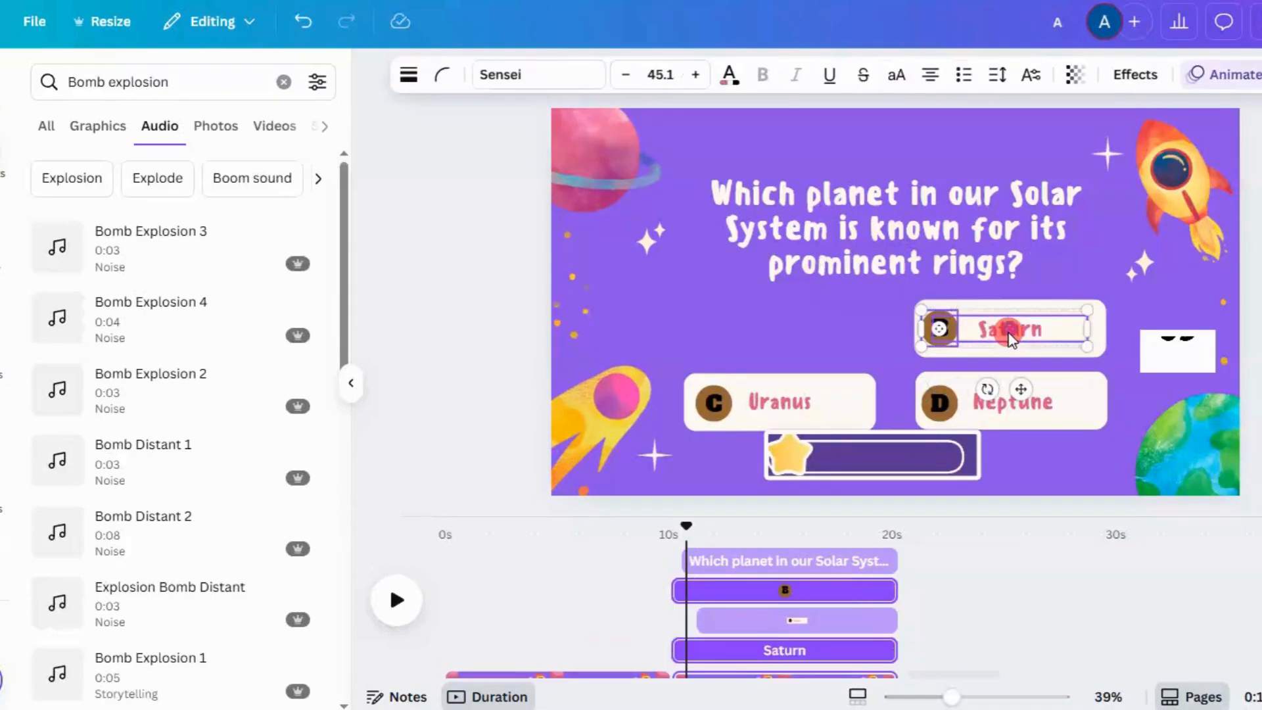
left_click(1103, 315, "shift")
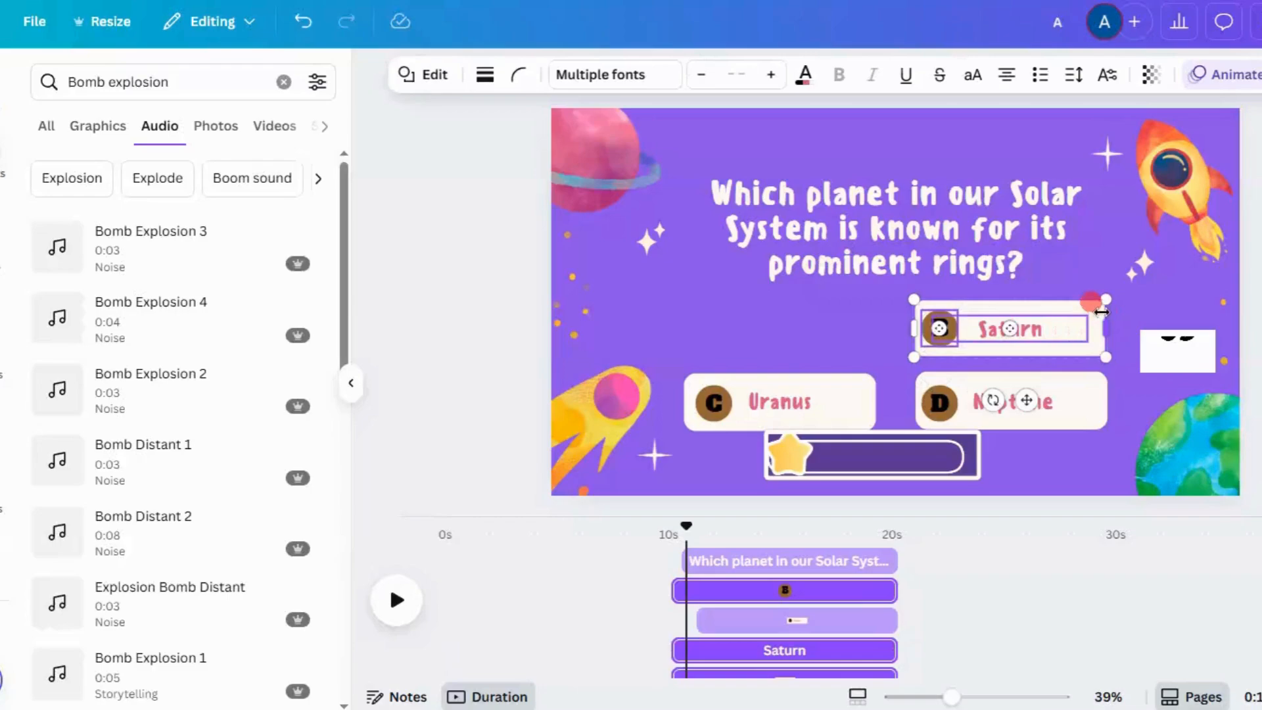
left_click(961, 263)
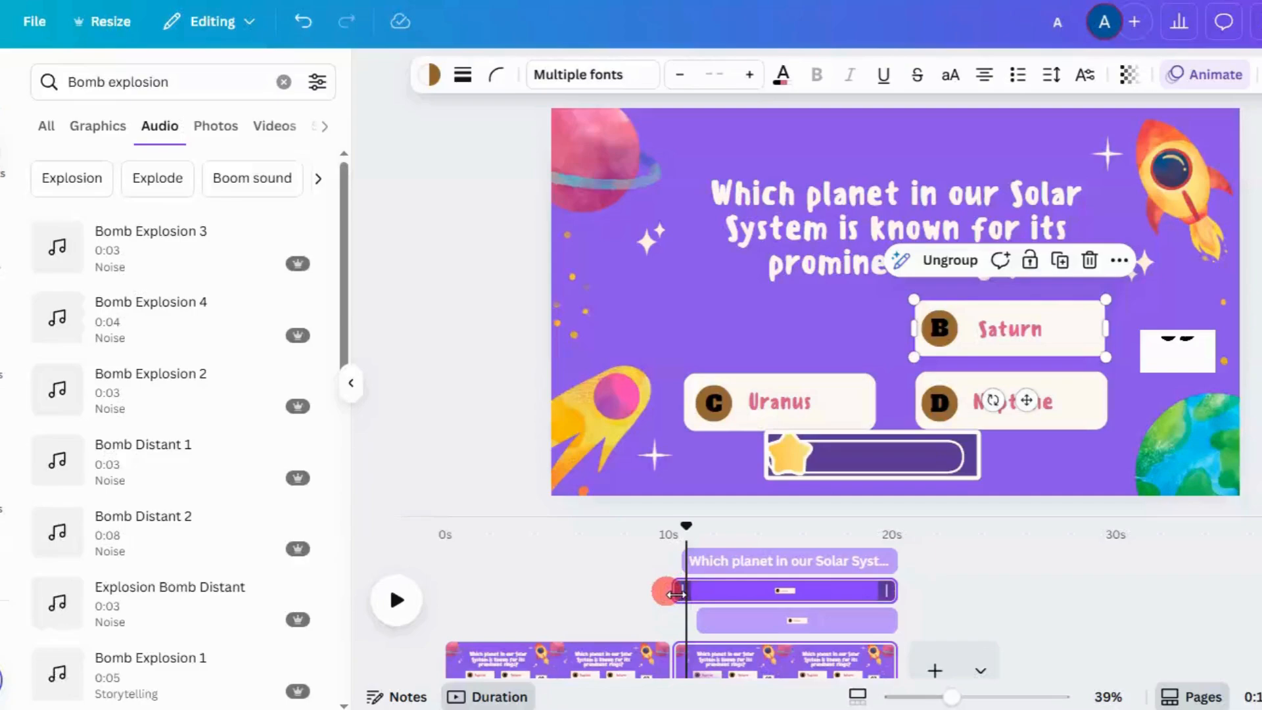
left_click_drag(690, 593, 719, 597)
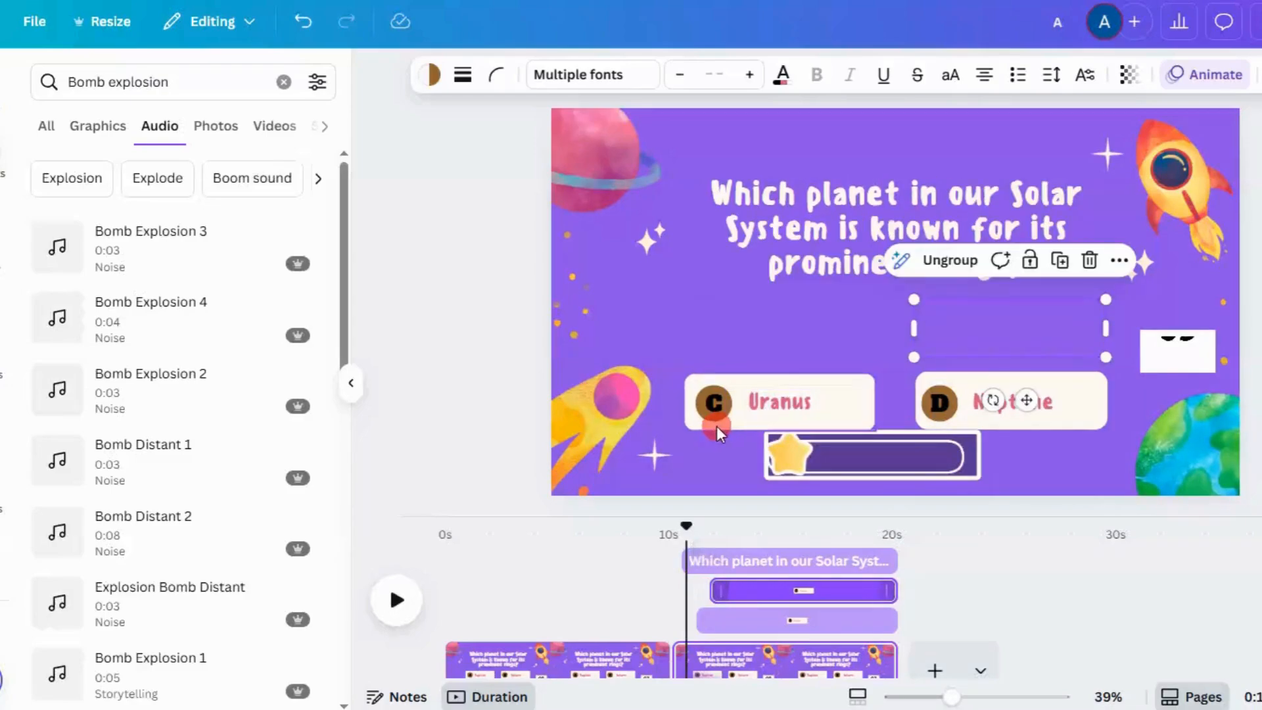
Group the C badge, the "Uranus" text and their answer box
left_click(769, 403)
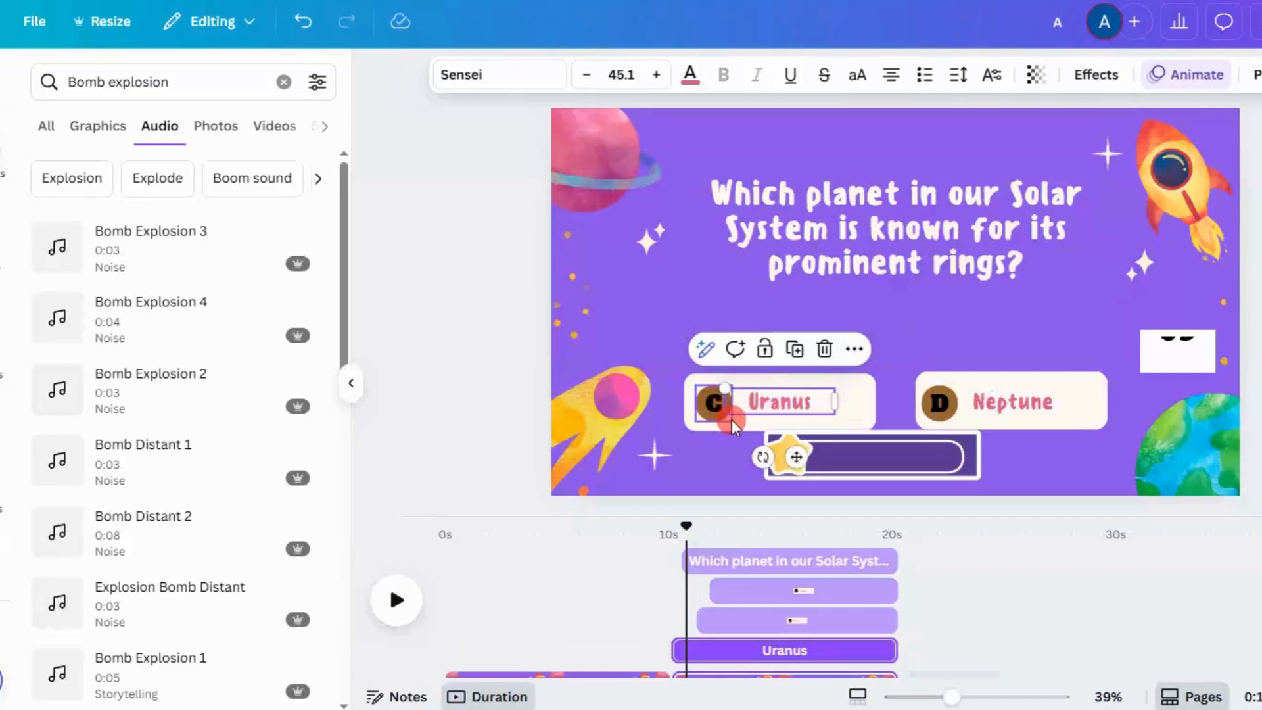
left_click(731, 420)
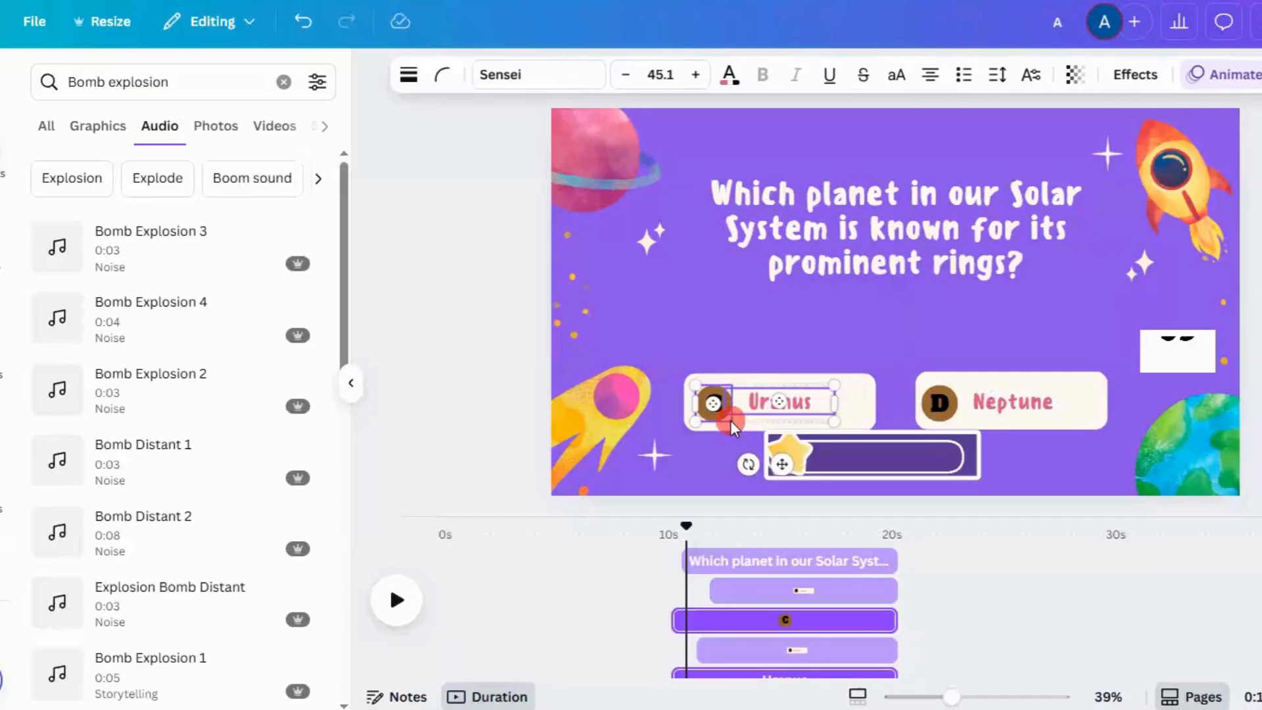
left_click(866, 383, "shift")
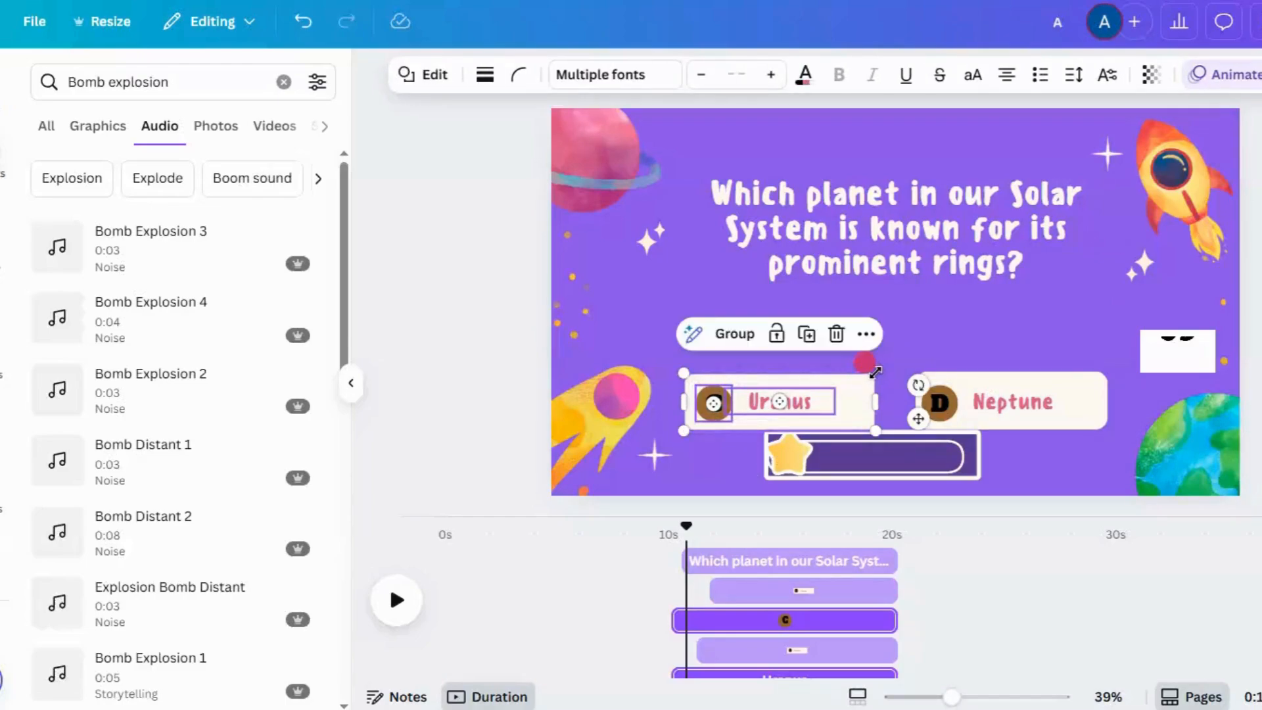
left_click(731, 336)
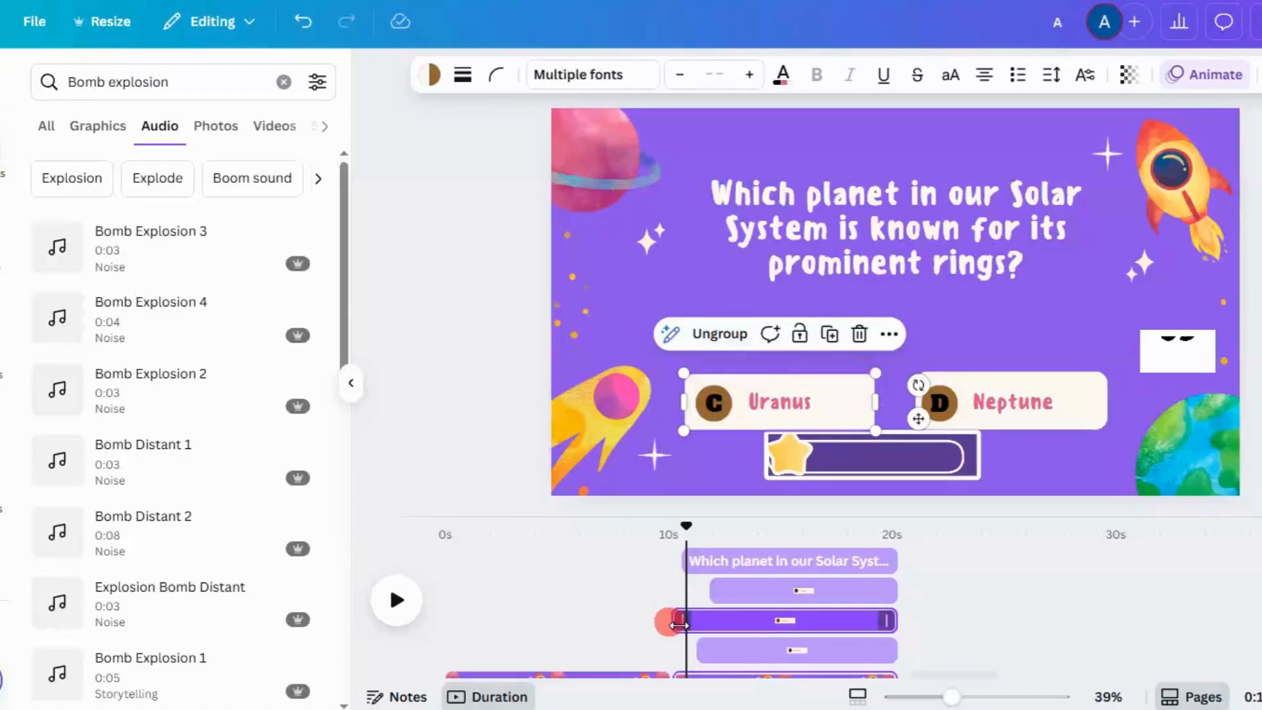
Trim the Uranus answer group's start on the timeline so it appears shortly after the Saturn group
left_click_drag(698, 624, 741, 625)
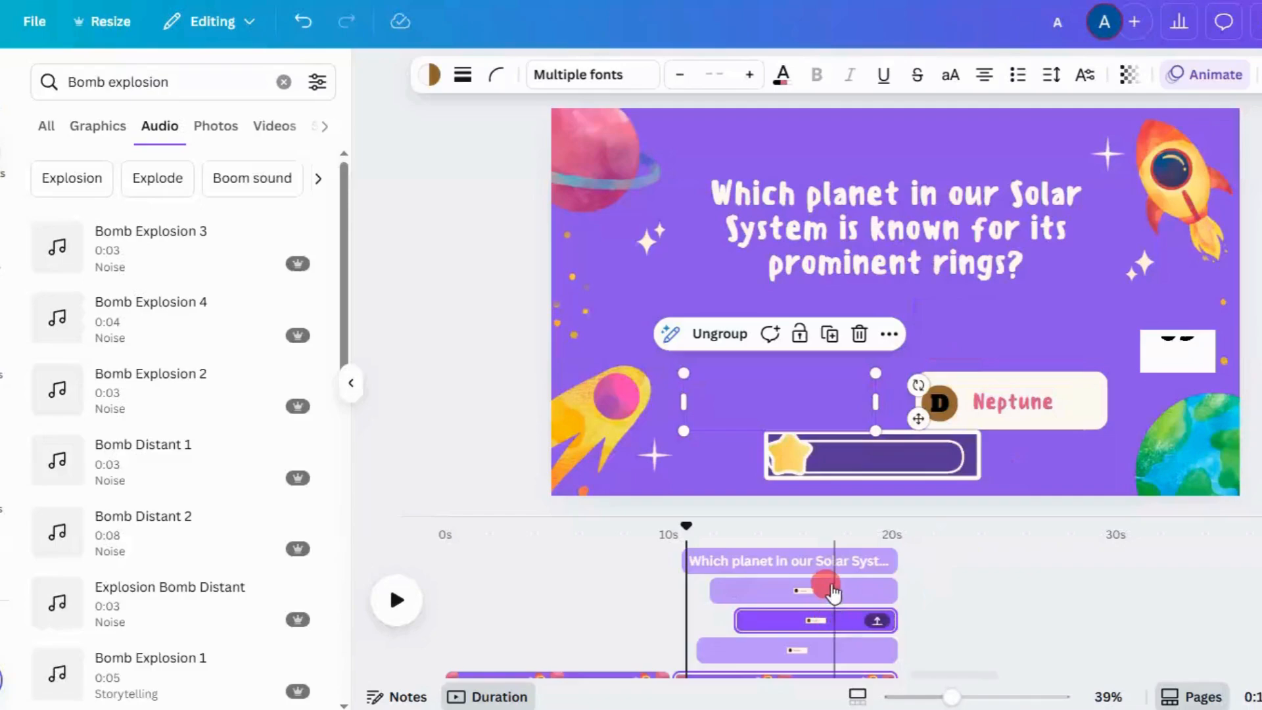
mouse_move(834, 620)
left_mouse_down()
mouse_move(821, 620)
mouse_move(832, 620)
left_mouse_up()
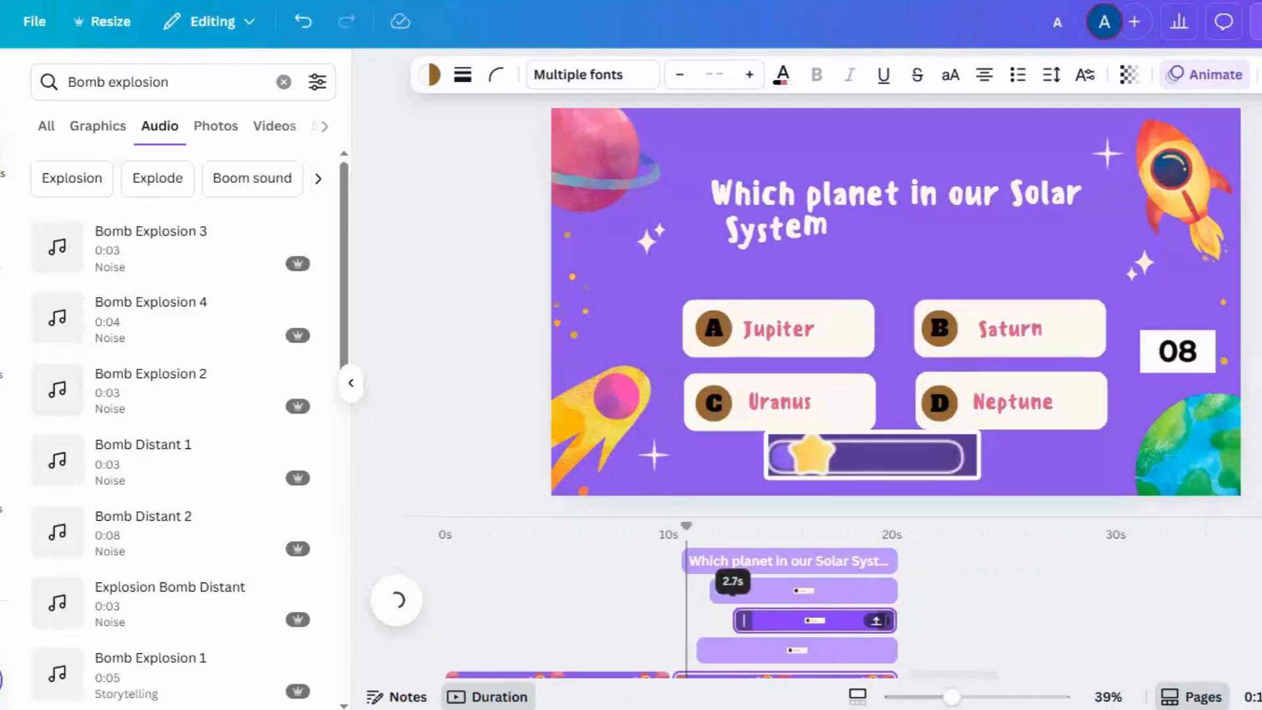
Group the D badge, the "Neptune" text and their answer box
left_click(951, 388)
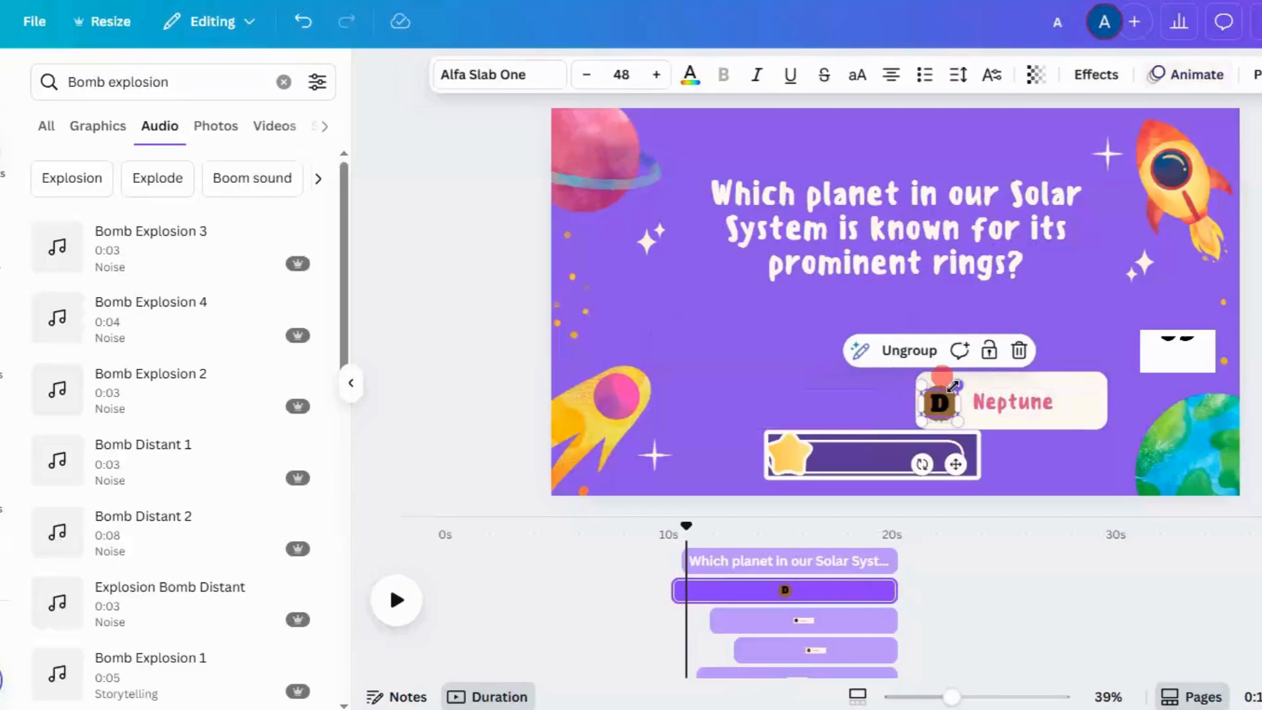
left_click(1005, 419, "shift")
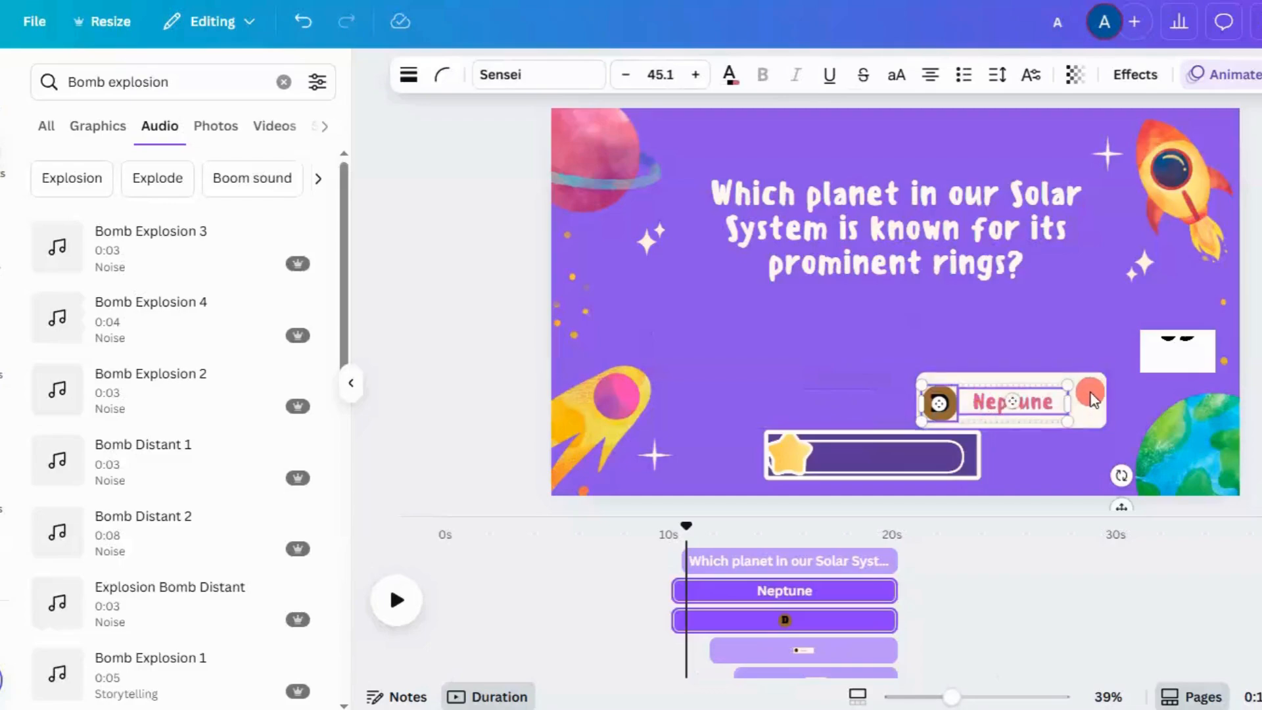
left_click(1098, 396, "shift")
left_click(1005, 397)
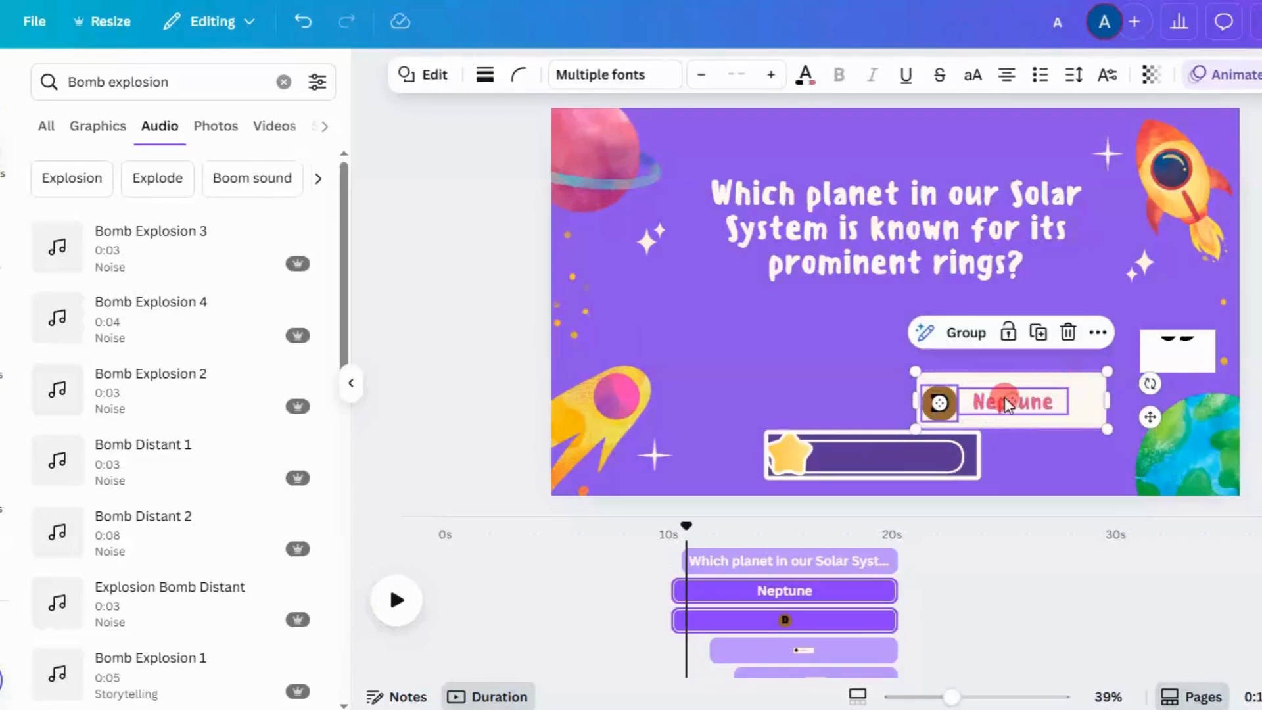
left_click(961, 334)
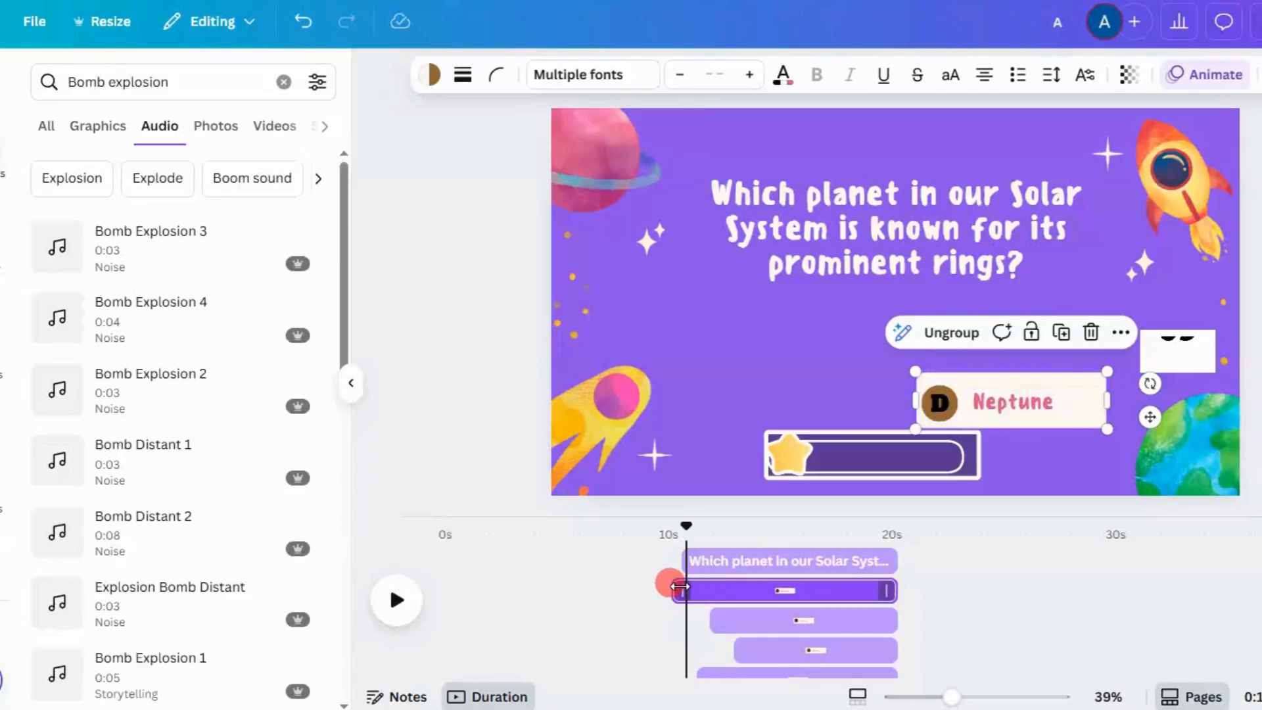
Trim the Neptune answer group to start shortly after the Uranus group and preview the answer sequence
left_click_drag(708, 586, 765, 594)
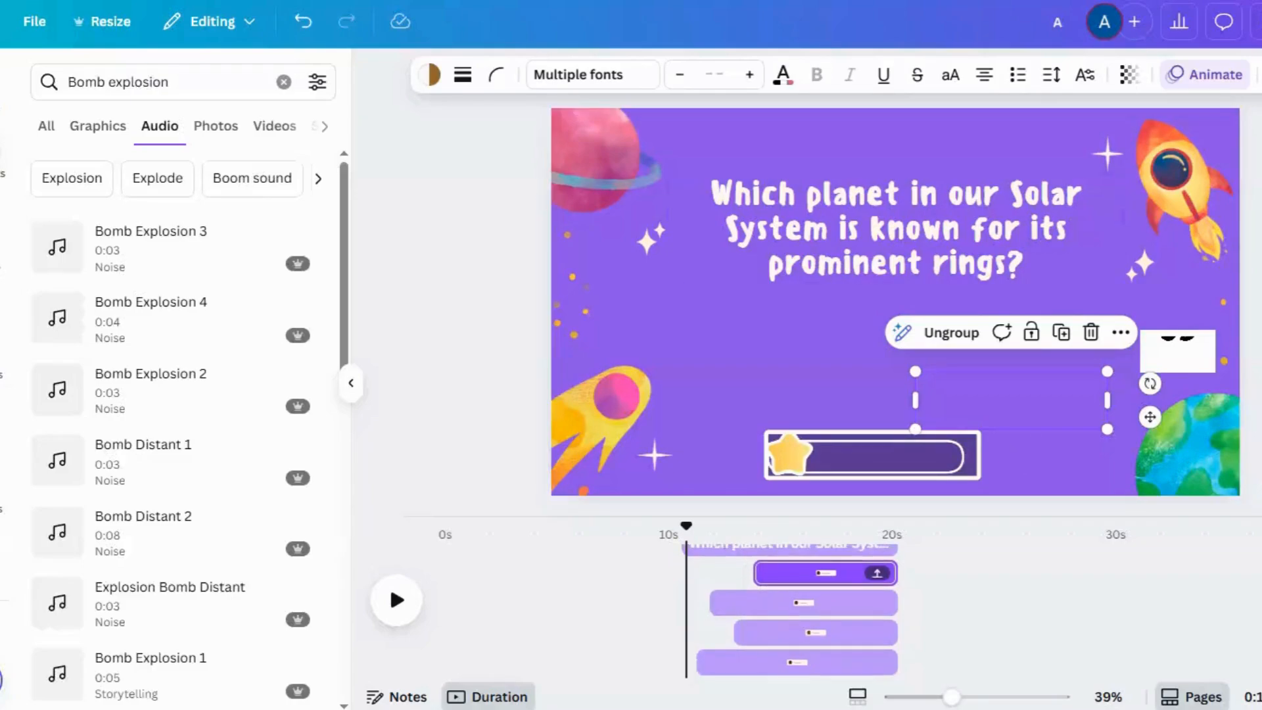
scroll(802, 605, "down", 2)
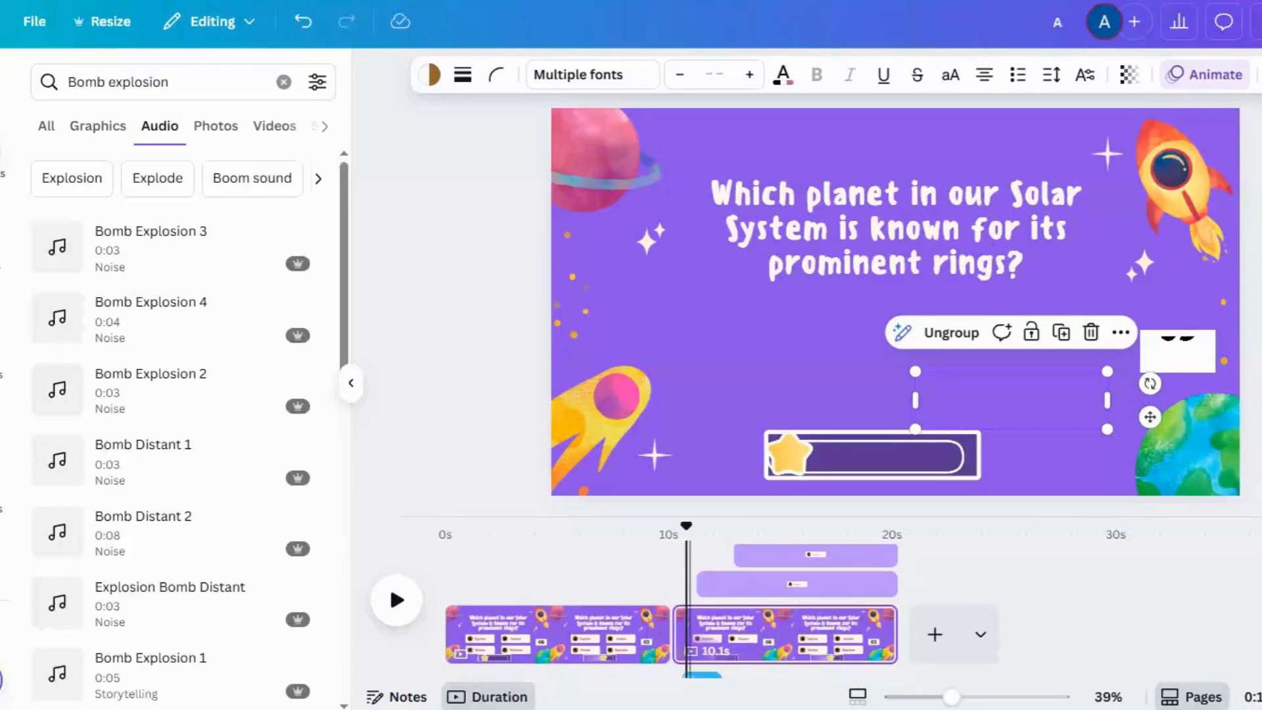
key("space")
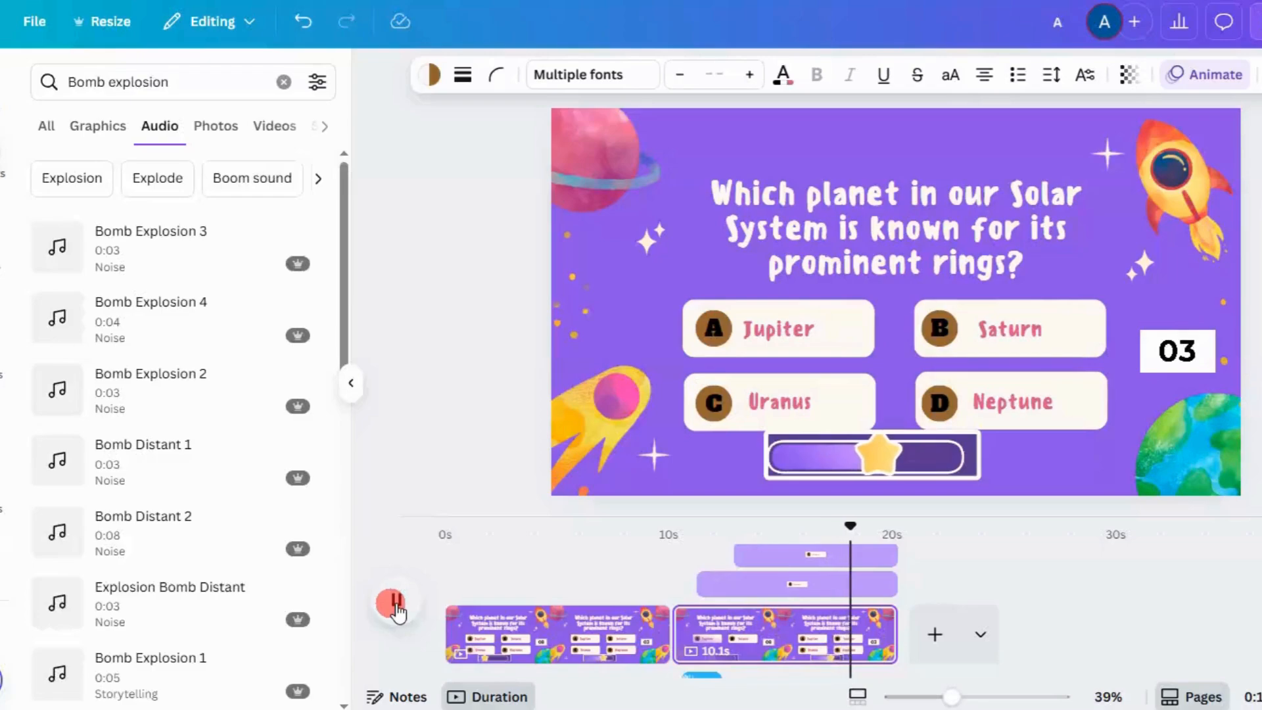
Trim the start of the star progress bar on page 2 so the clip lasts 8.9 seconds
left_click(826, 462)
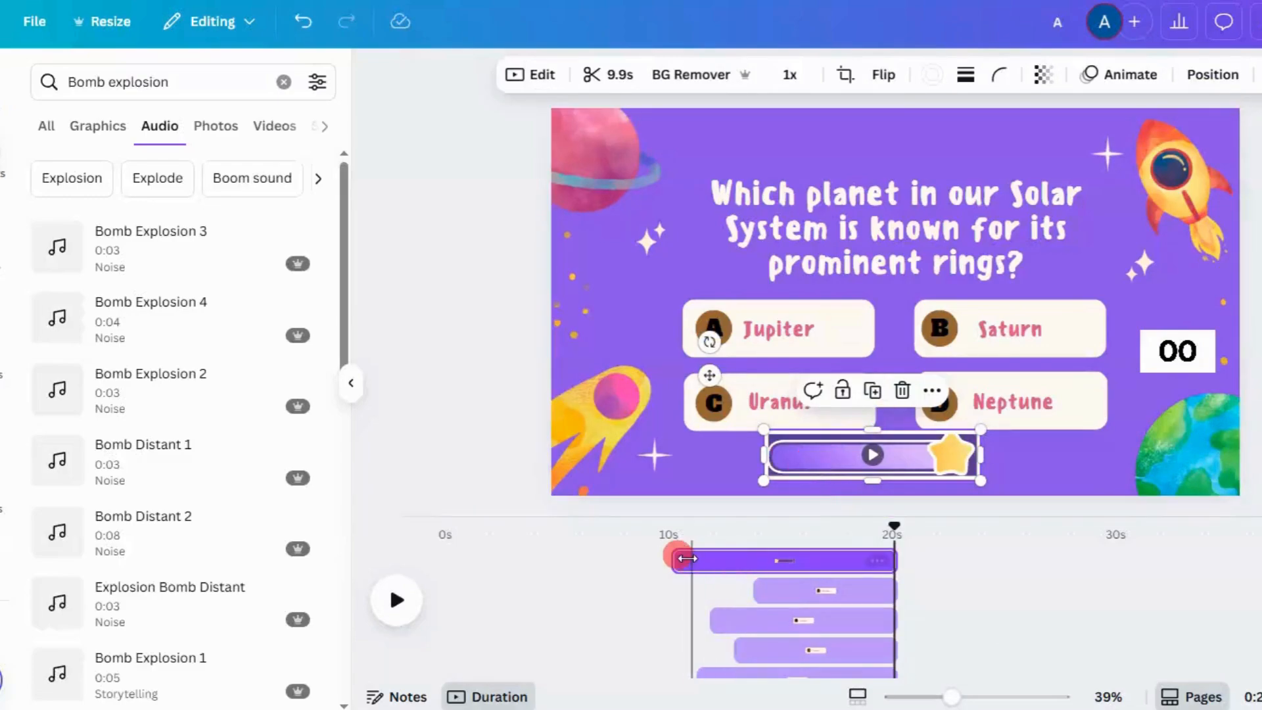
left_click_drag(685, 560, 702, 559)
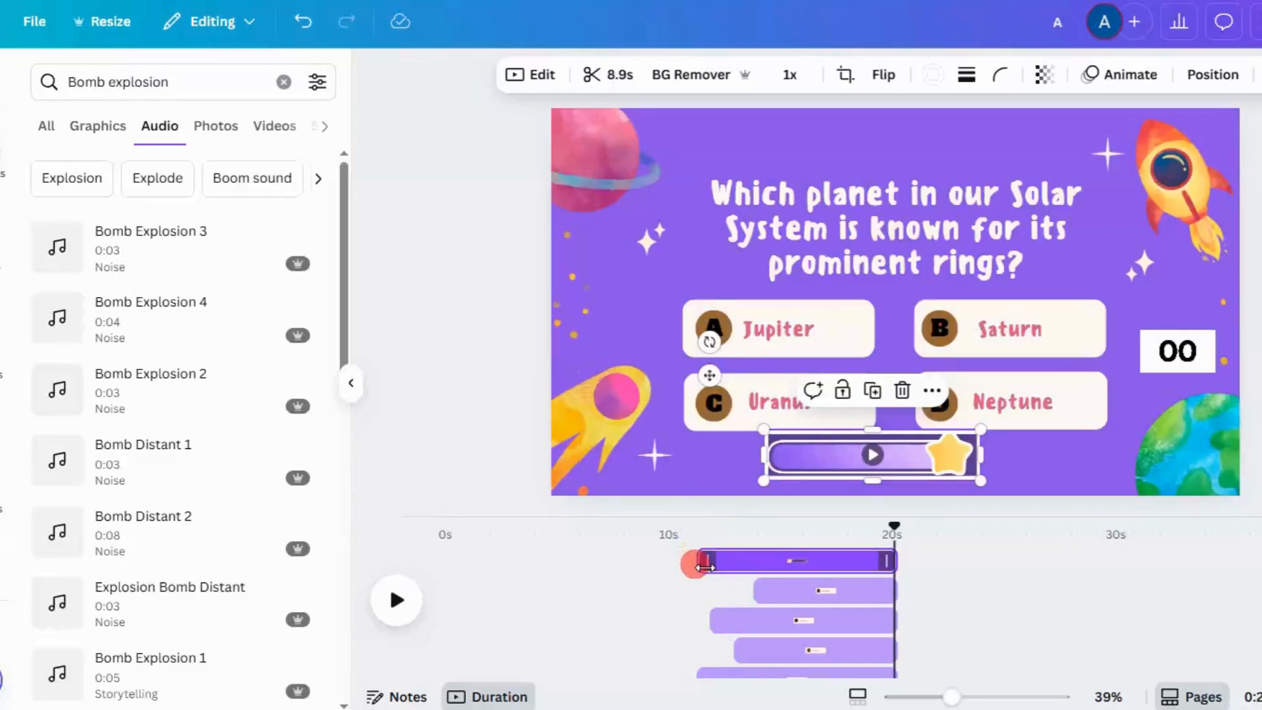
scroll(687, 578, "down", 2)
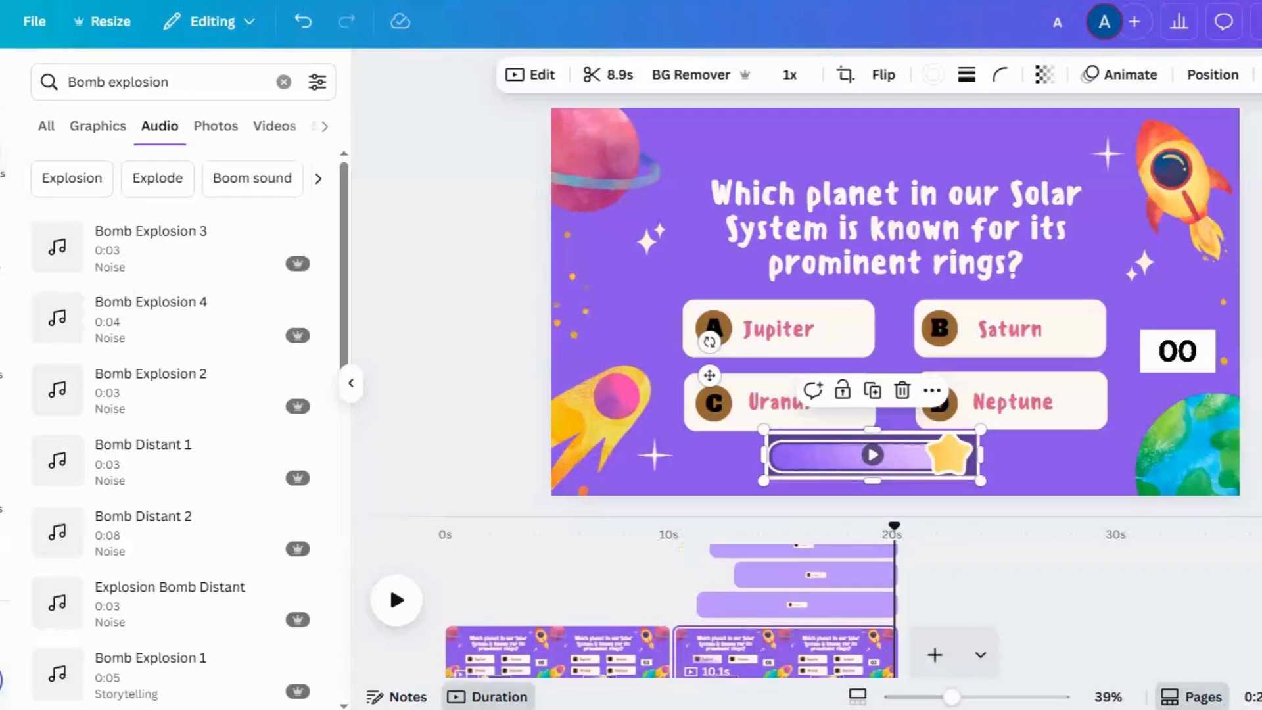
Play page 2 from its start at 10.1 s to check the timing of the question, answers and progress bar
left_click(978, 255)
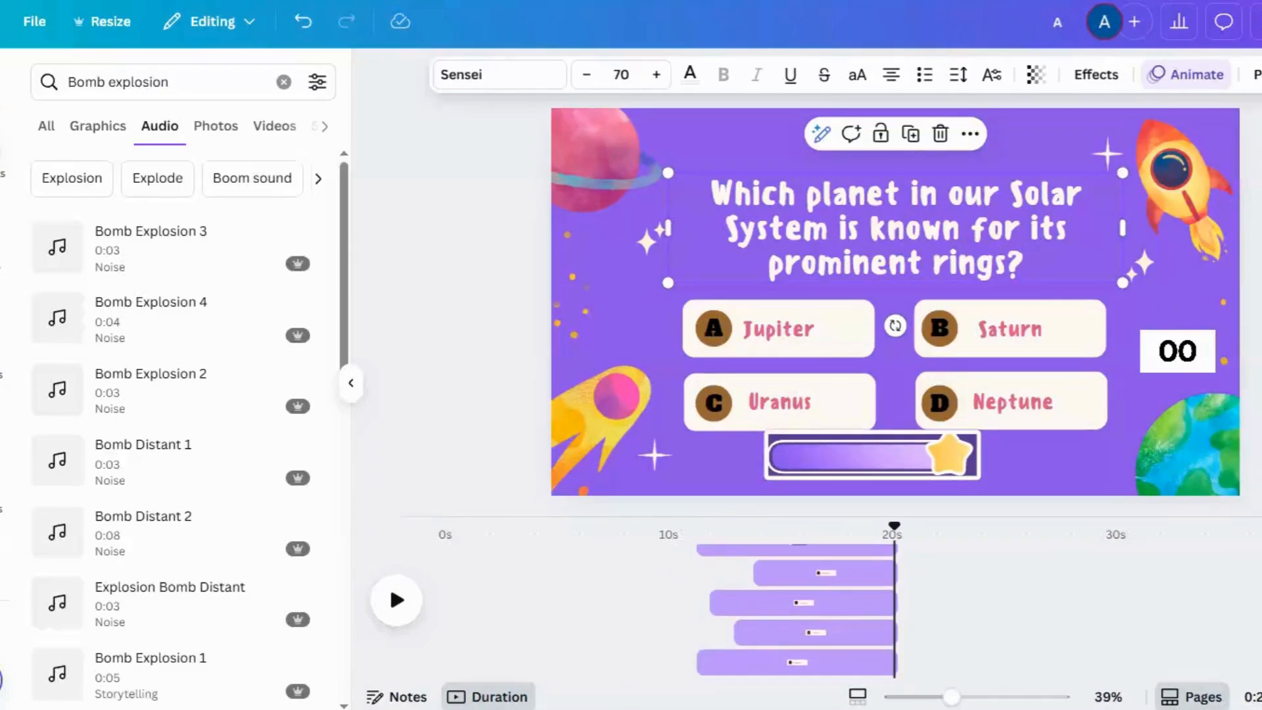
scroll(671, 618, "down", 2)
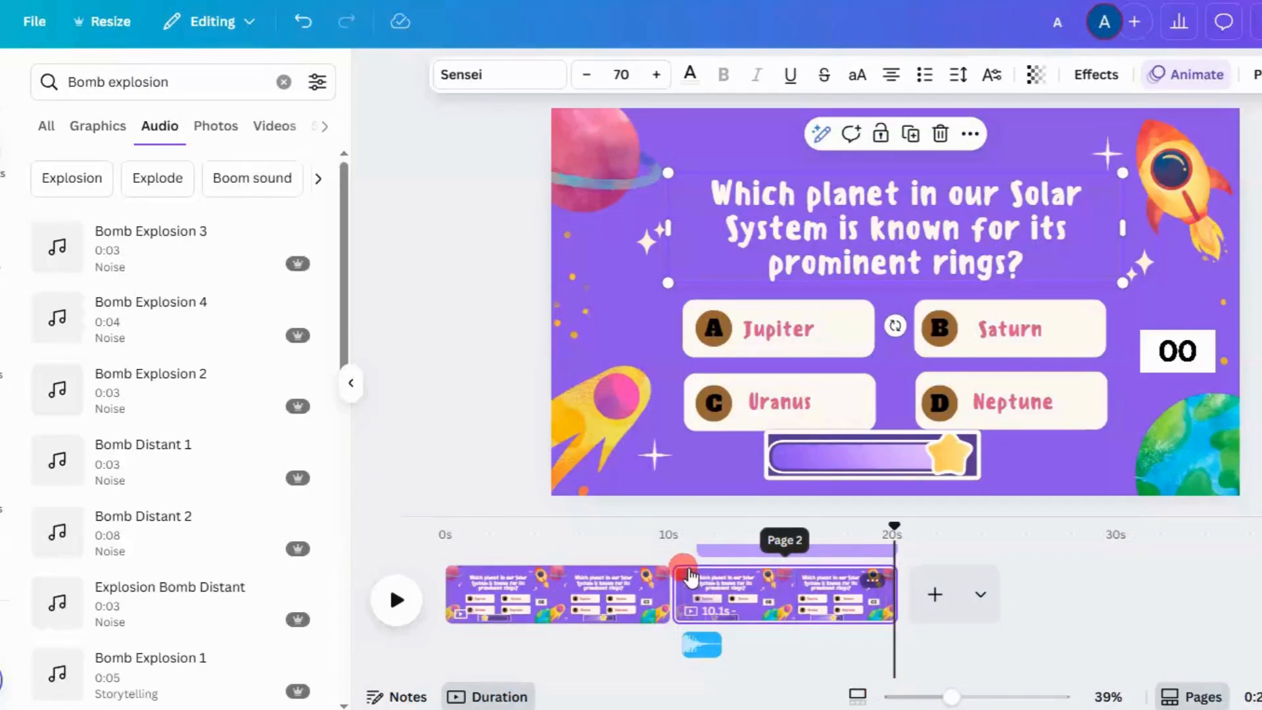
left_click(685, 568)
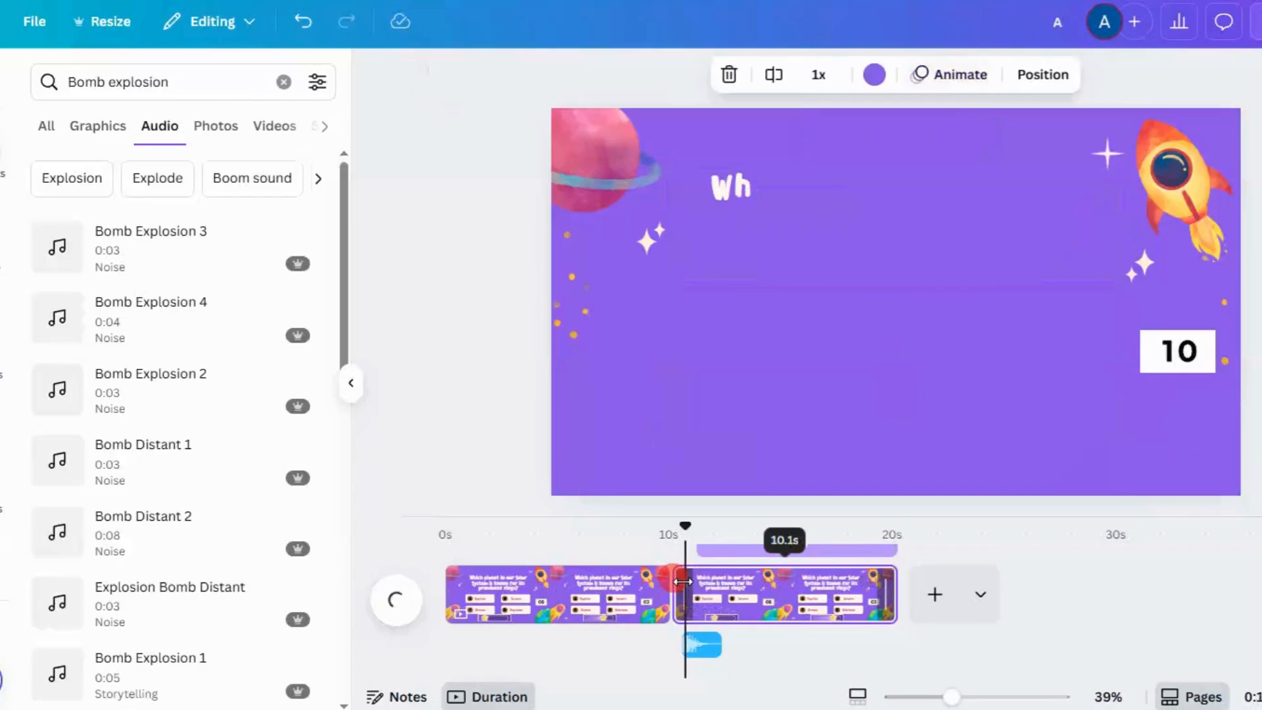
left_click_drag(683, 551, 672, 550)
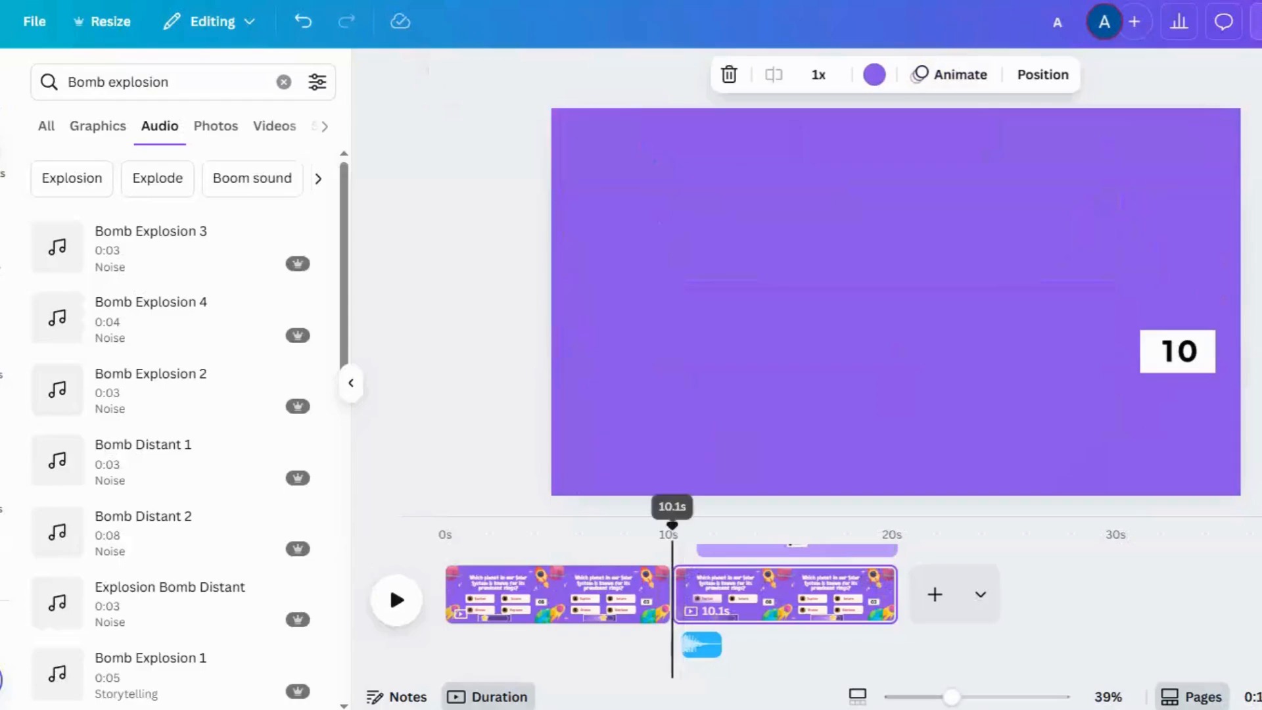
left_click(396, 604)
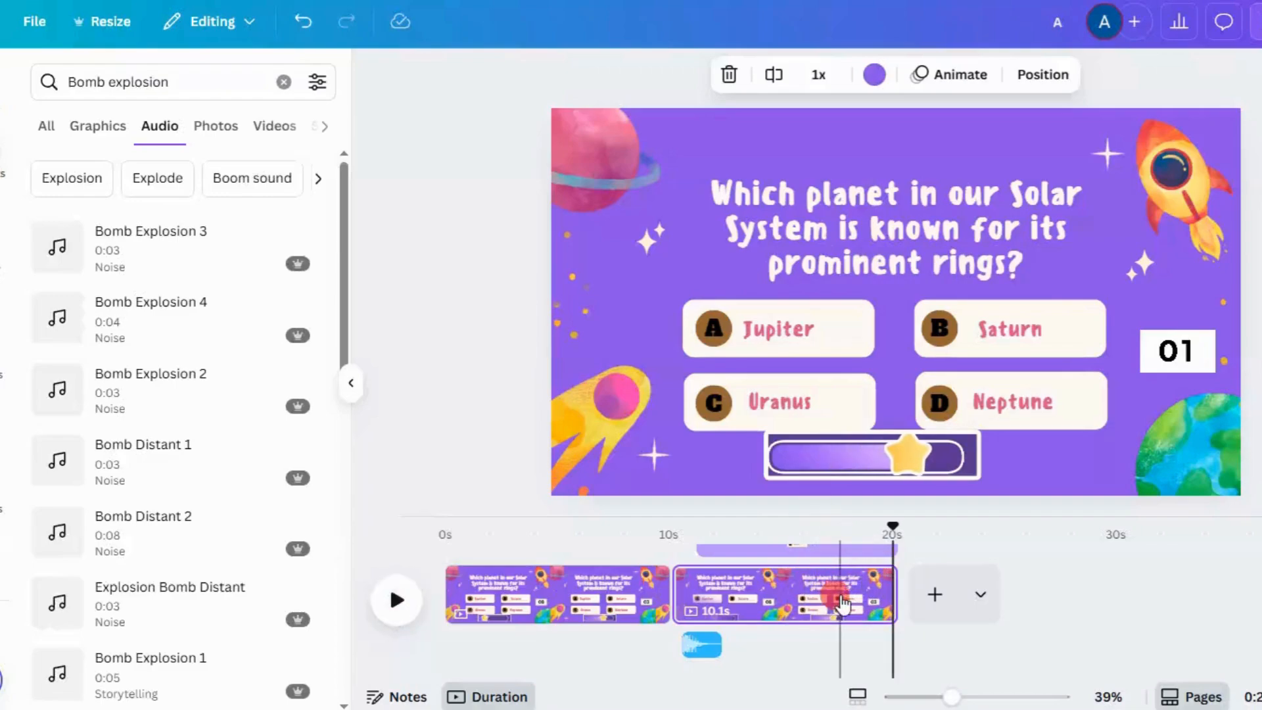
Duplicate the Neptune answer group near the end of page 2 and place the copy centrally above the answers
left_click(867, 633)
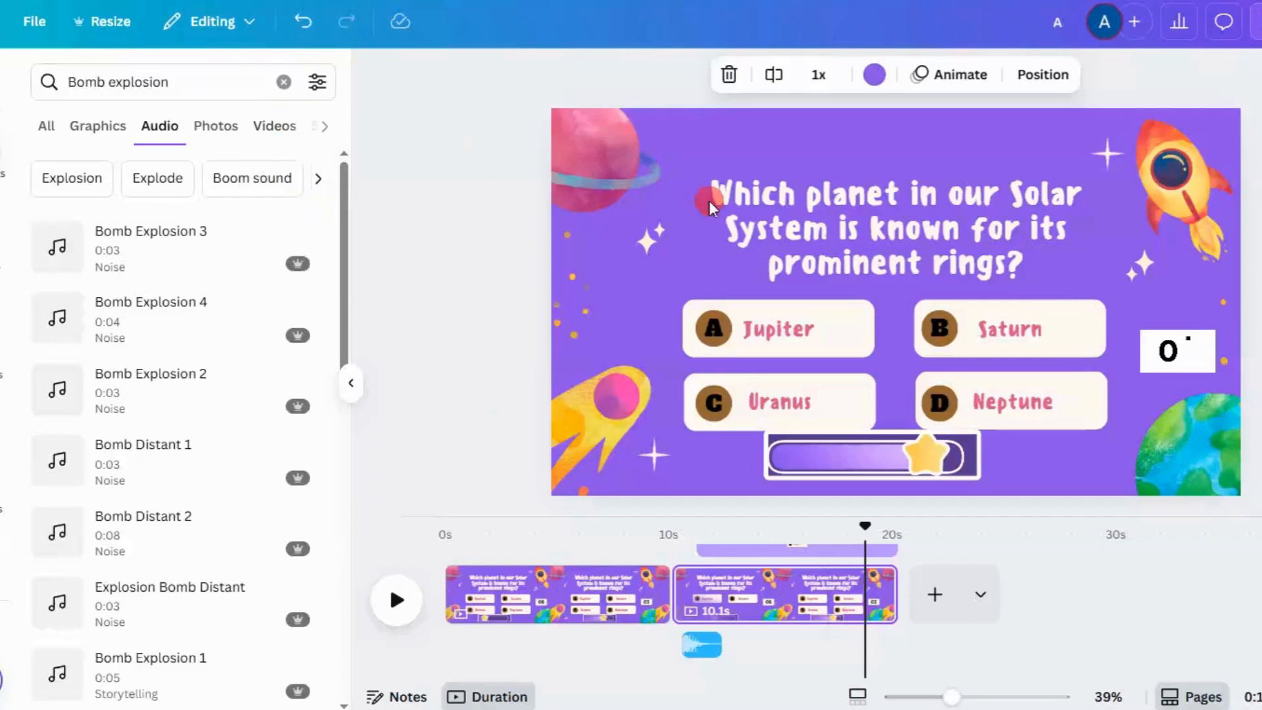
left_click(1099, 424)
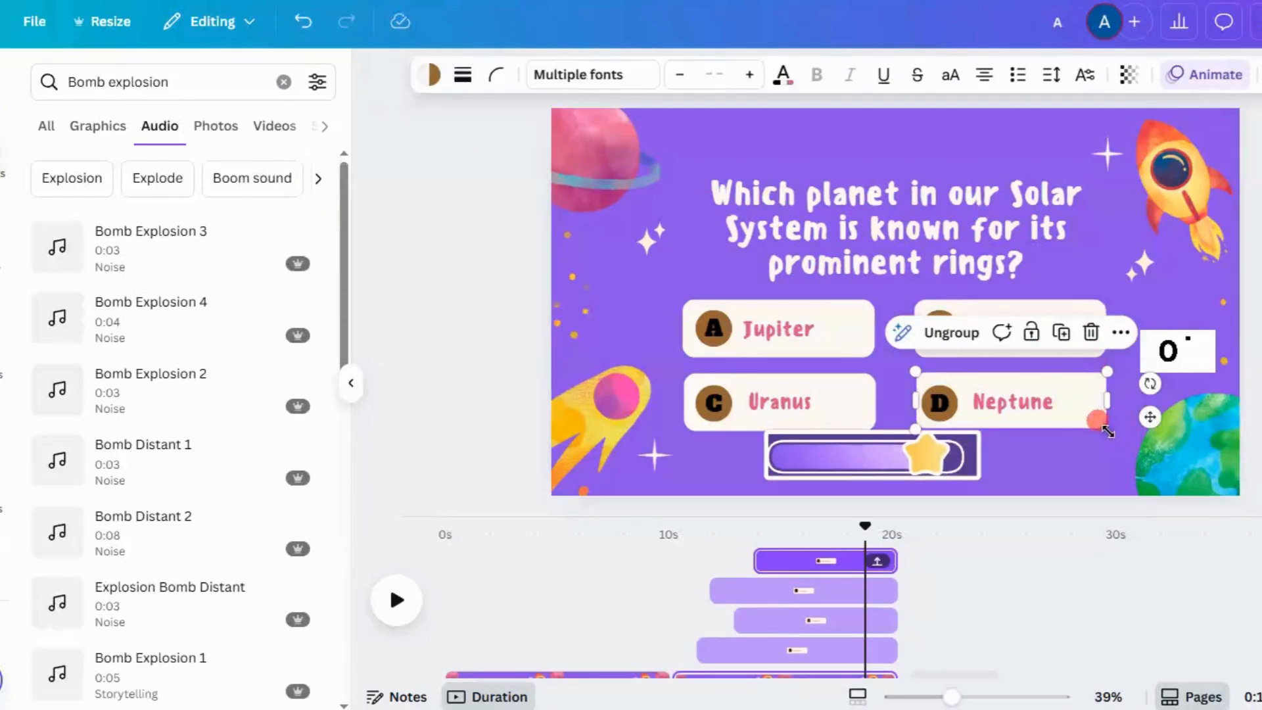
left_click(1059, 334)
left_click_drag(1055, 406, 943, 284)
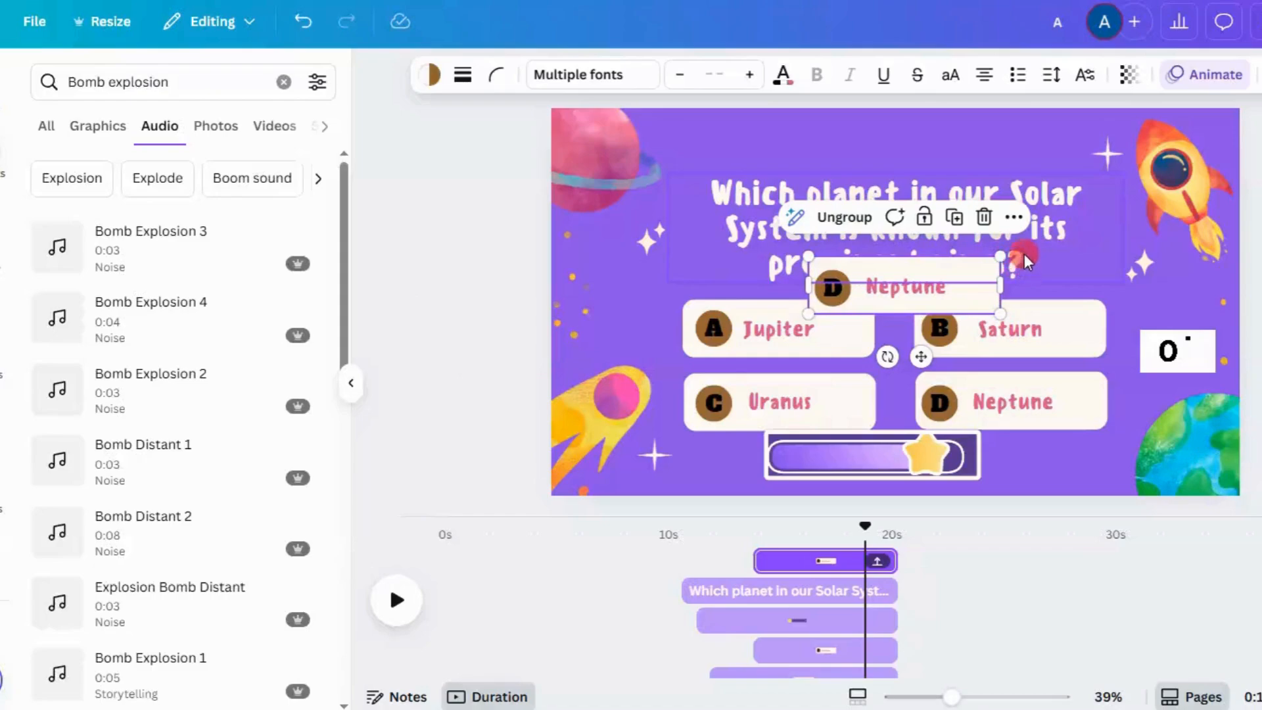
Move the question text higher on the page and enlarge it to font size 72.1
left_click(1049, 224)
left_click_drag(1010, 231, 1001, 188)
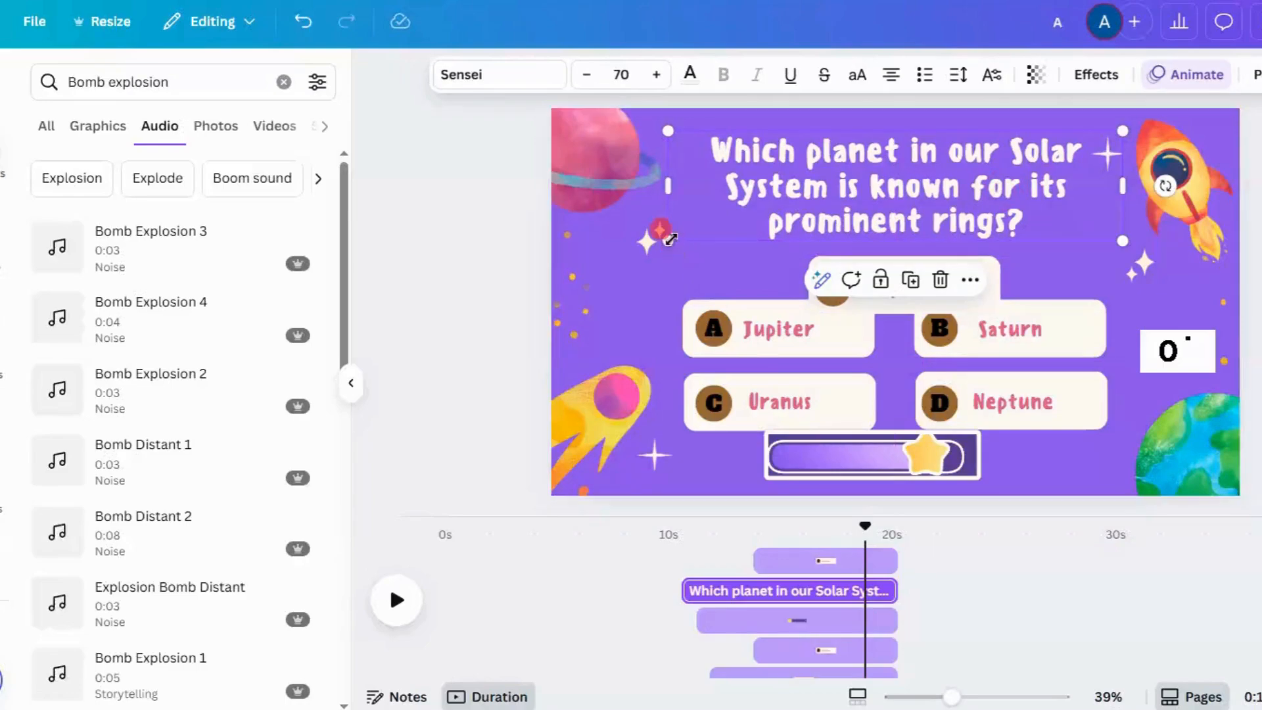
left_click_drag(665, 244, 662, 248)
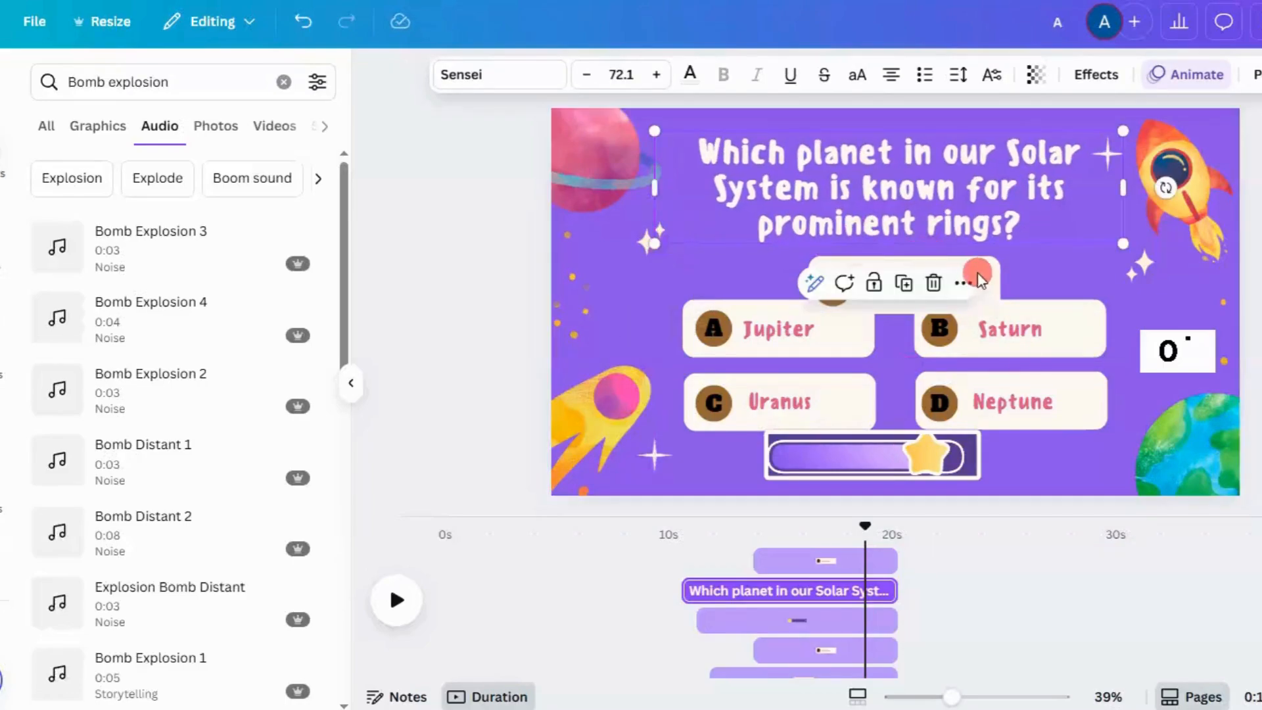
Nudge the duplicated Neptune answer up beneath the question and trim its start to about 17.7 s on the timeline
left_click(997, 267)
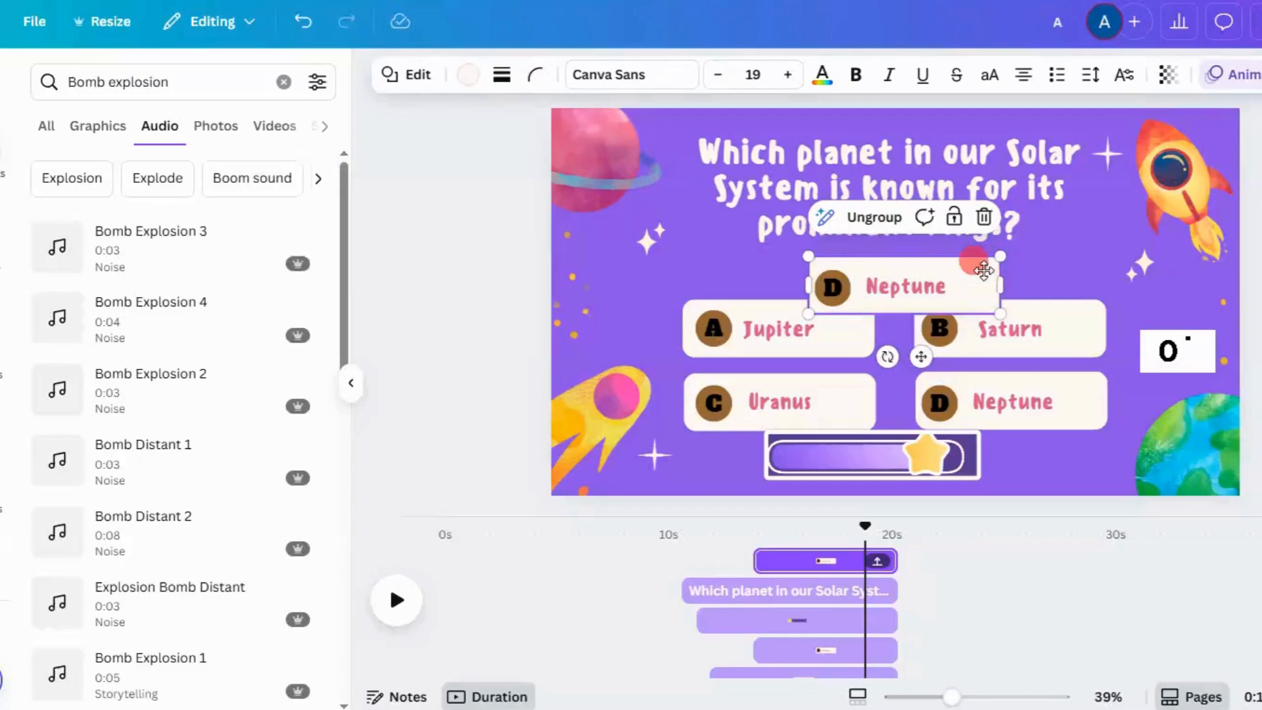
left_click_drag(984, 270, 982, 254)
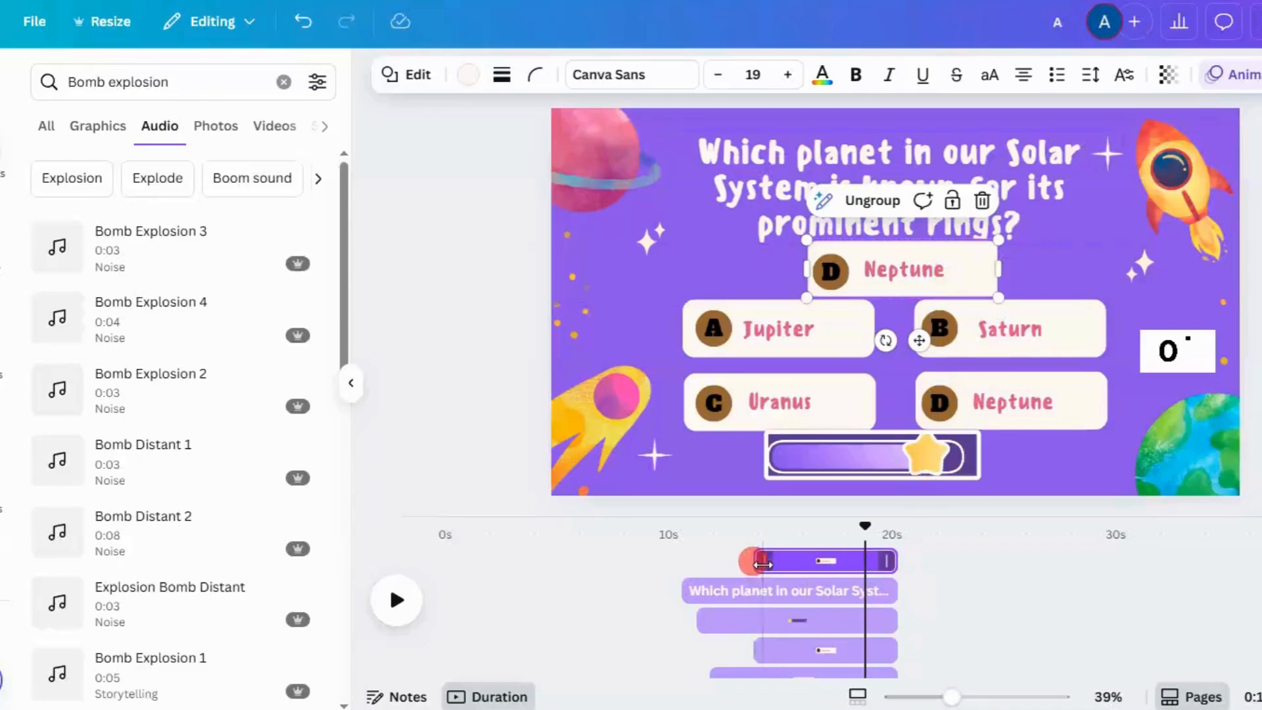
left_click_drag(758, 561, 845, 564)
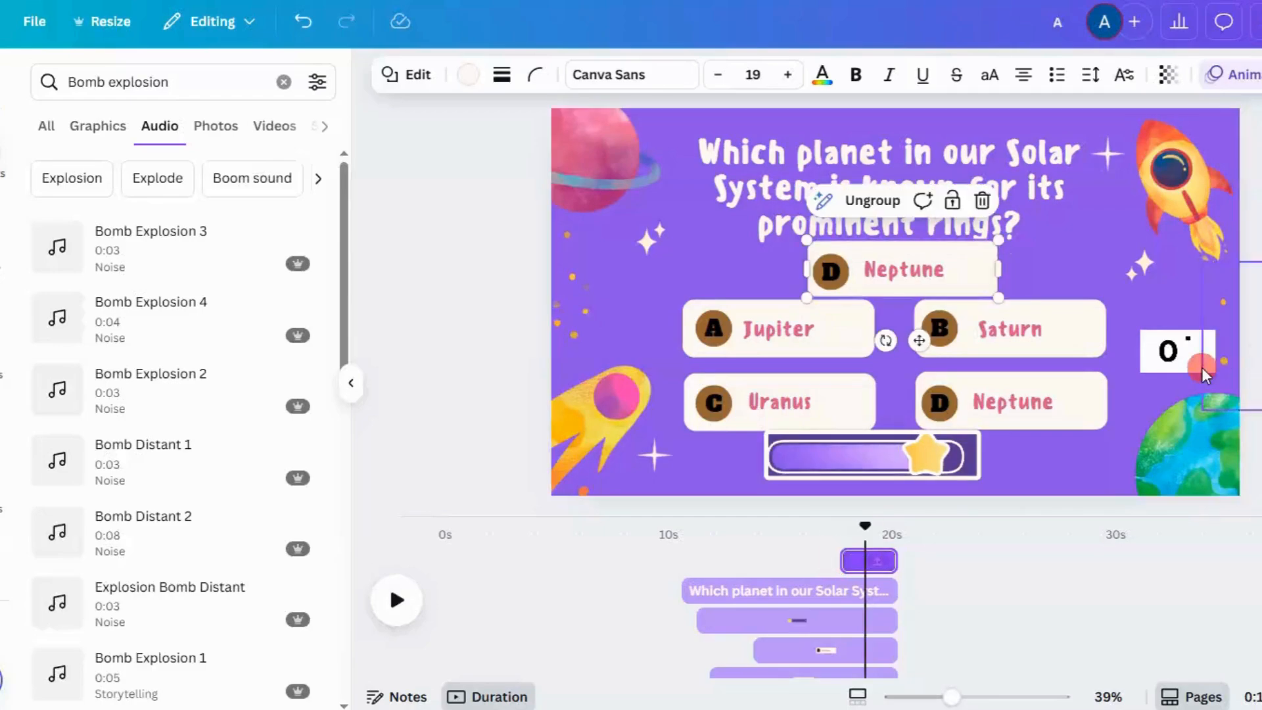
left_click(1182, 364)
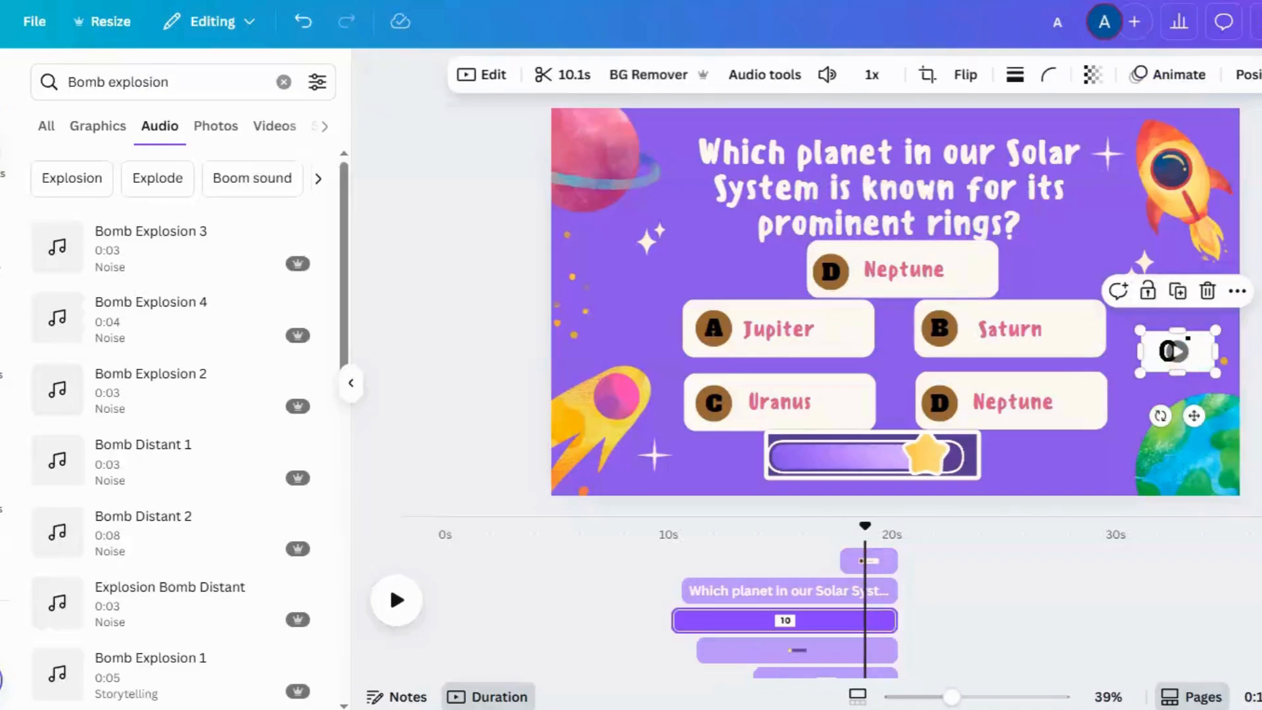
left_click_drag(865, 526, 843, 526)
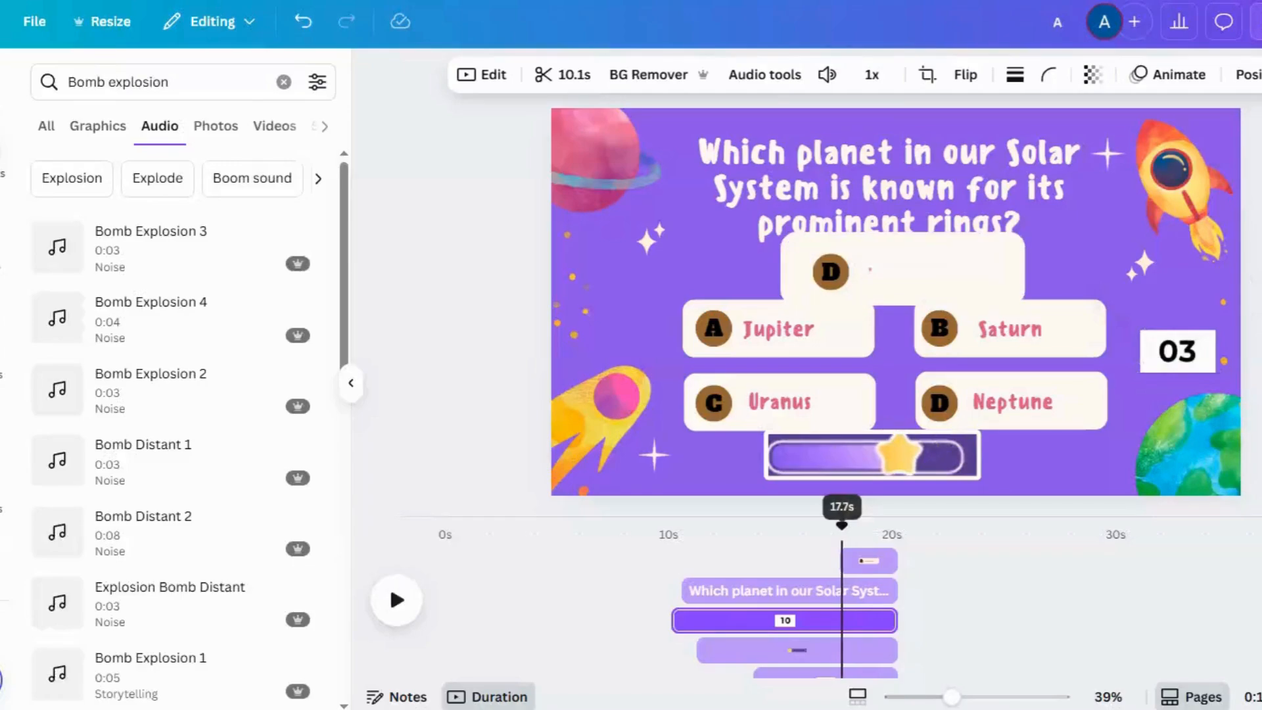
left_click(985, 292)
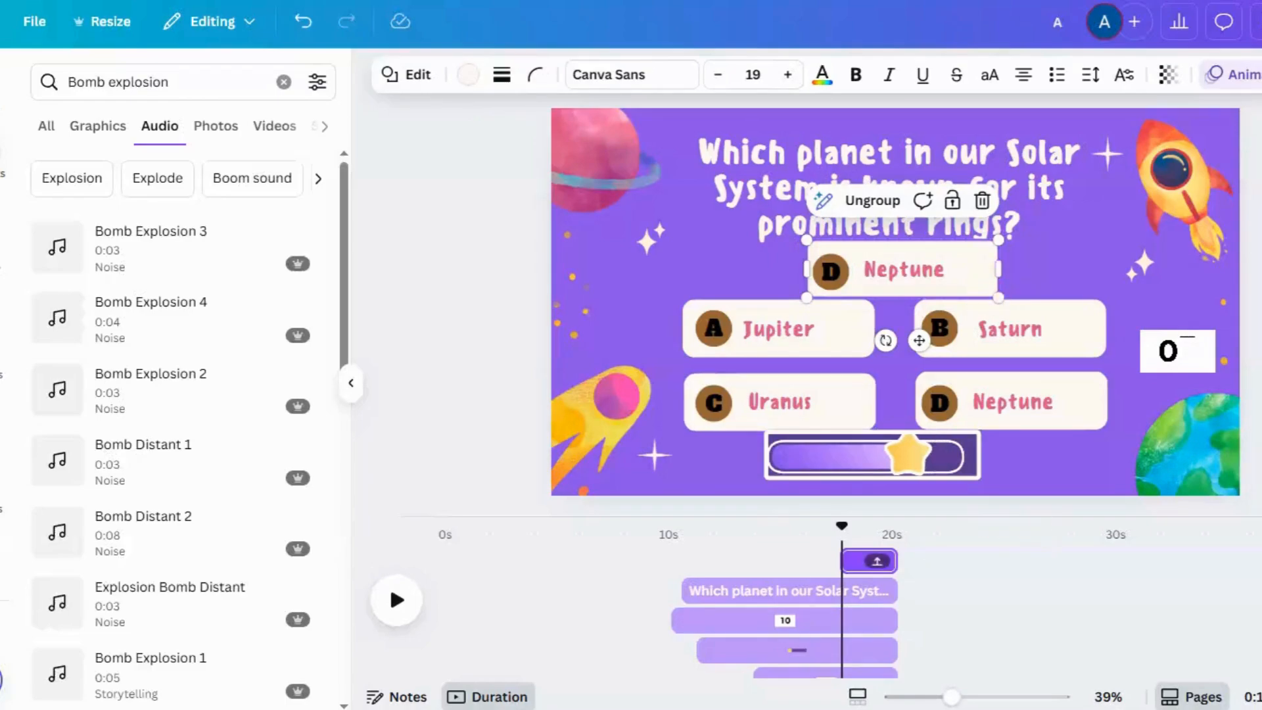
Play page 2 from its start to check when the duplicated Neptune answer appears
scroll(835, 668, "down", 4)
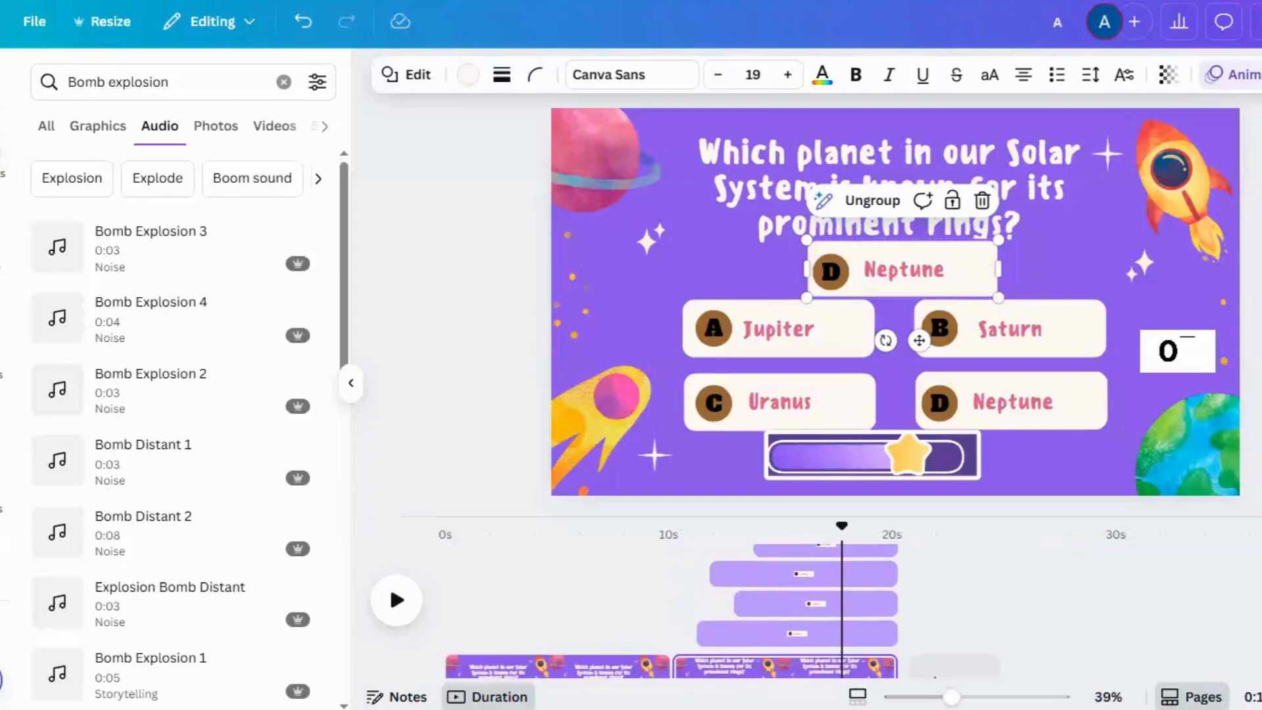
left_click_drag(687, 634, 677, 630)
left_click(394, 601)
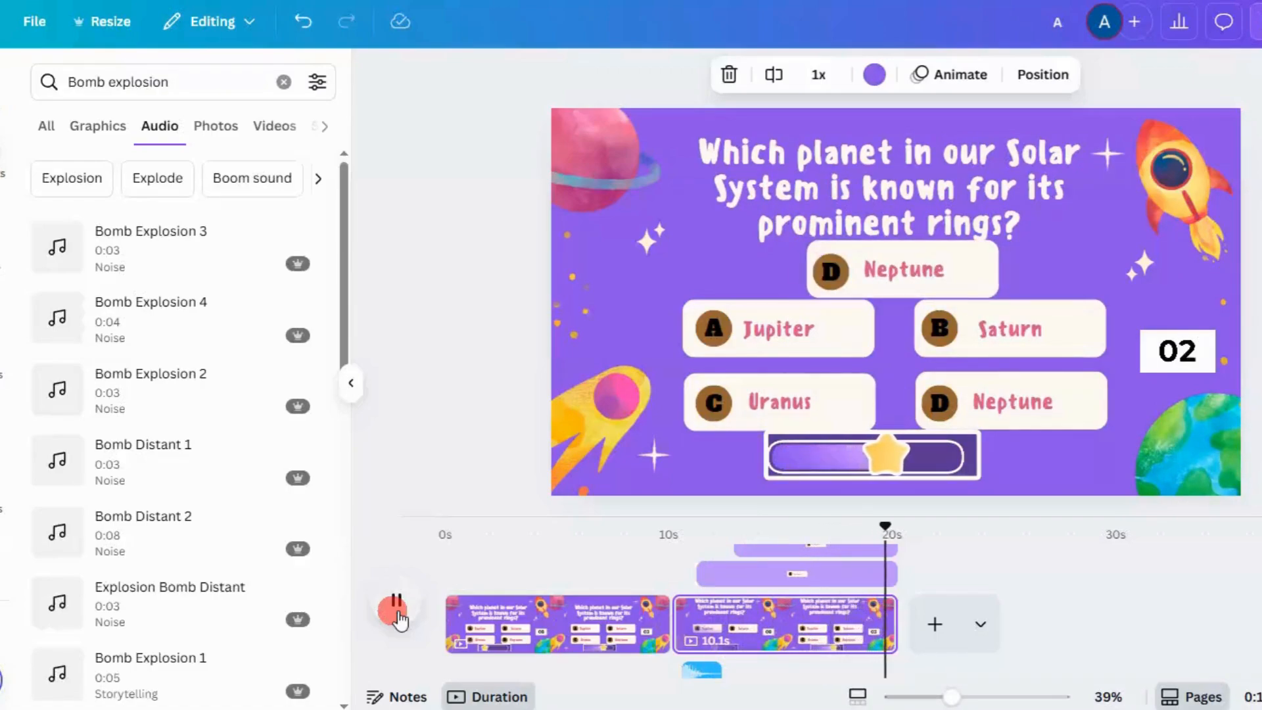
left_click(397, 613)
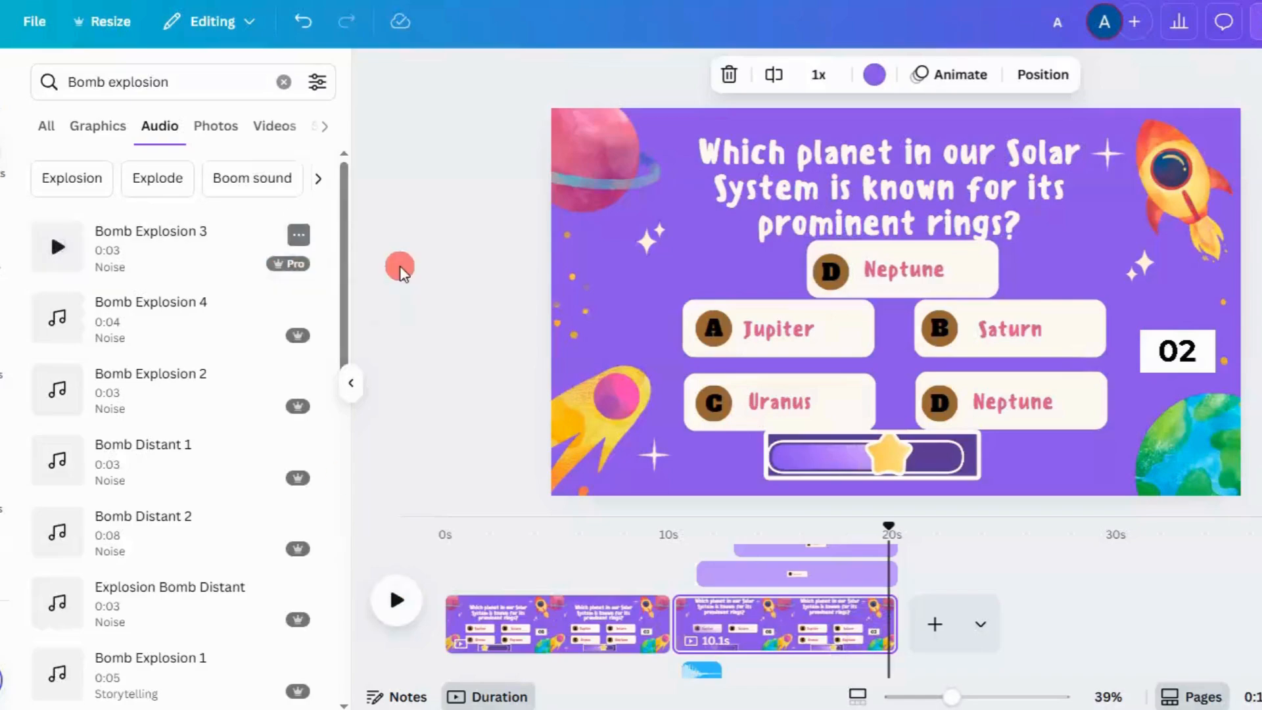
Search the audio library for "Notification ding"
mouse_move(287, 260)
left_click(206, 83)
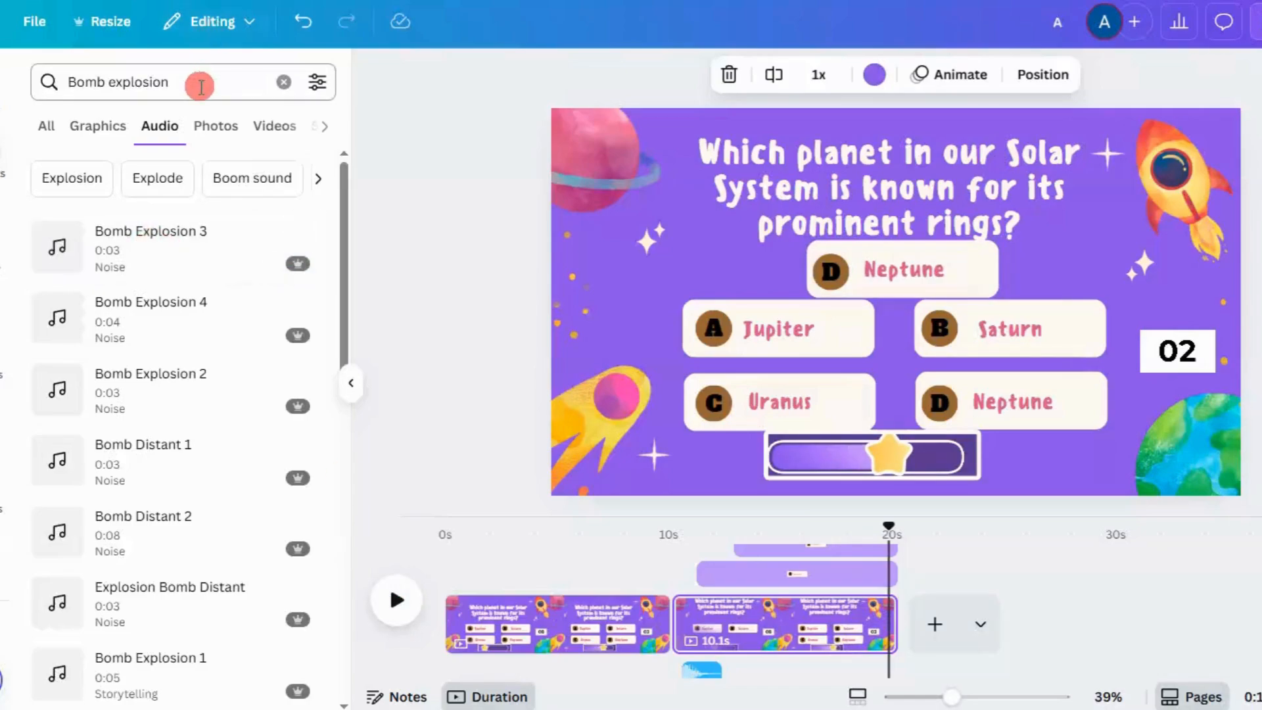
left_click(822, 75)
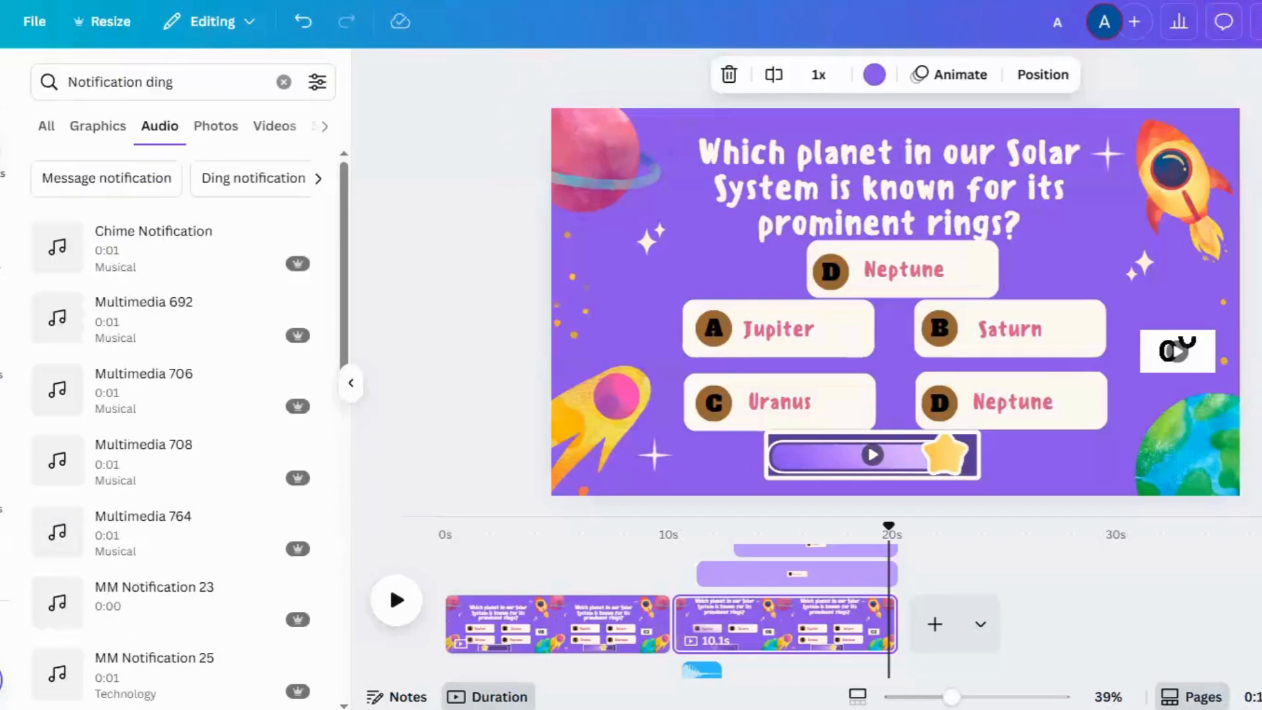
left_click(164, 81)
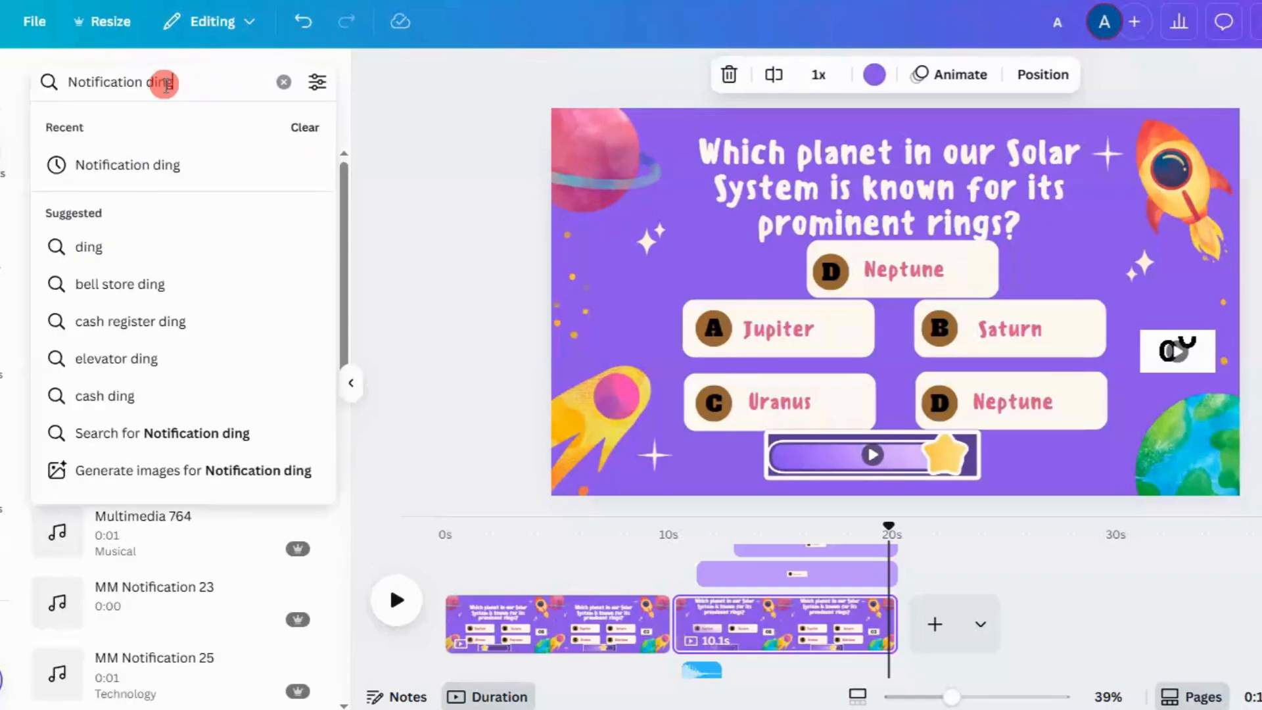
left_click_drag(173, 81, 71, 81)
left_click(214, 90)
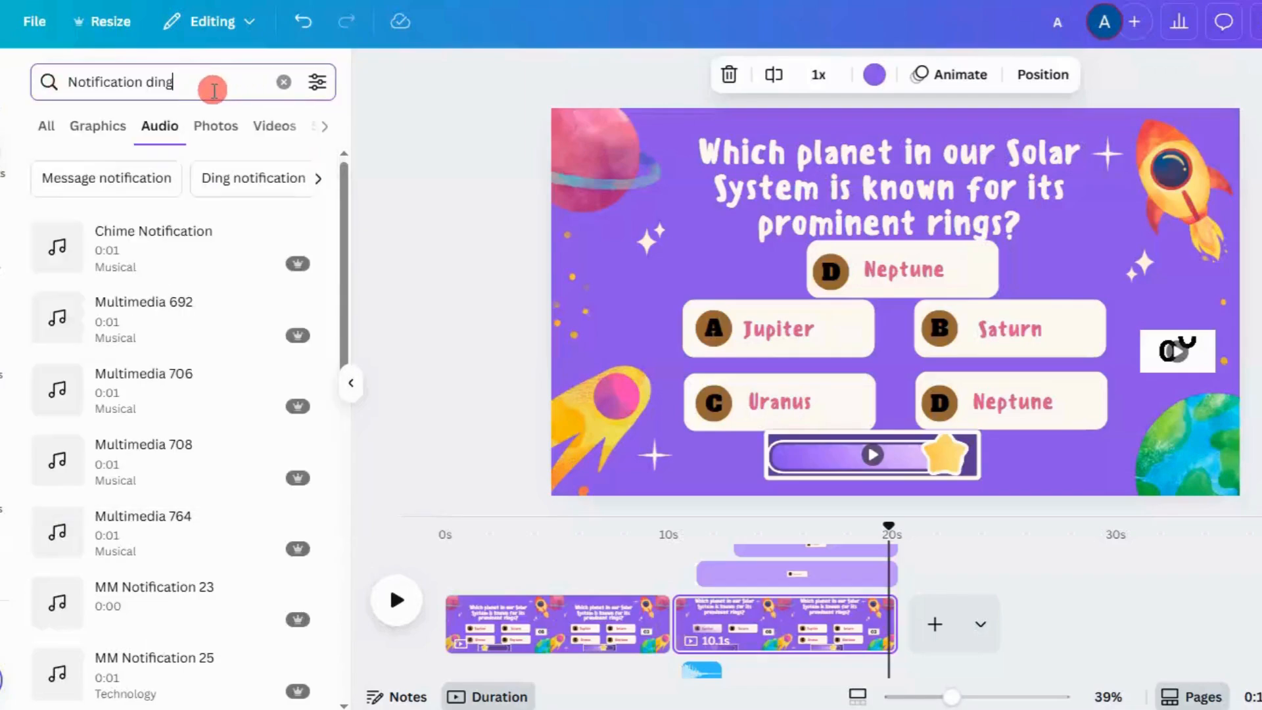
Preview the notification sounds, add Multimedia 708 to page 2, and move it earlier to where the duplicated Neptune answer appears
left_click(58, 254)
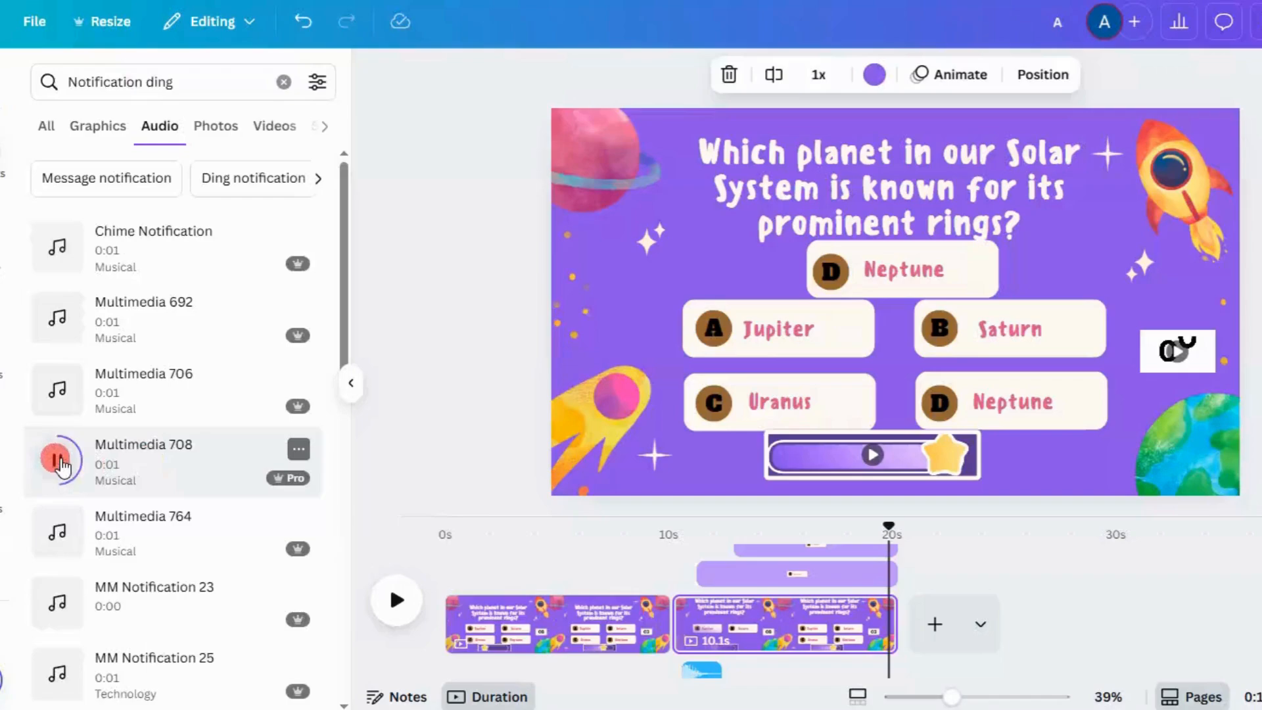
left_click(134, 475)
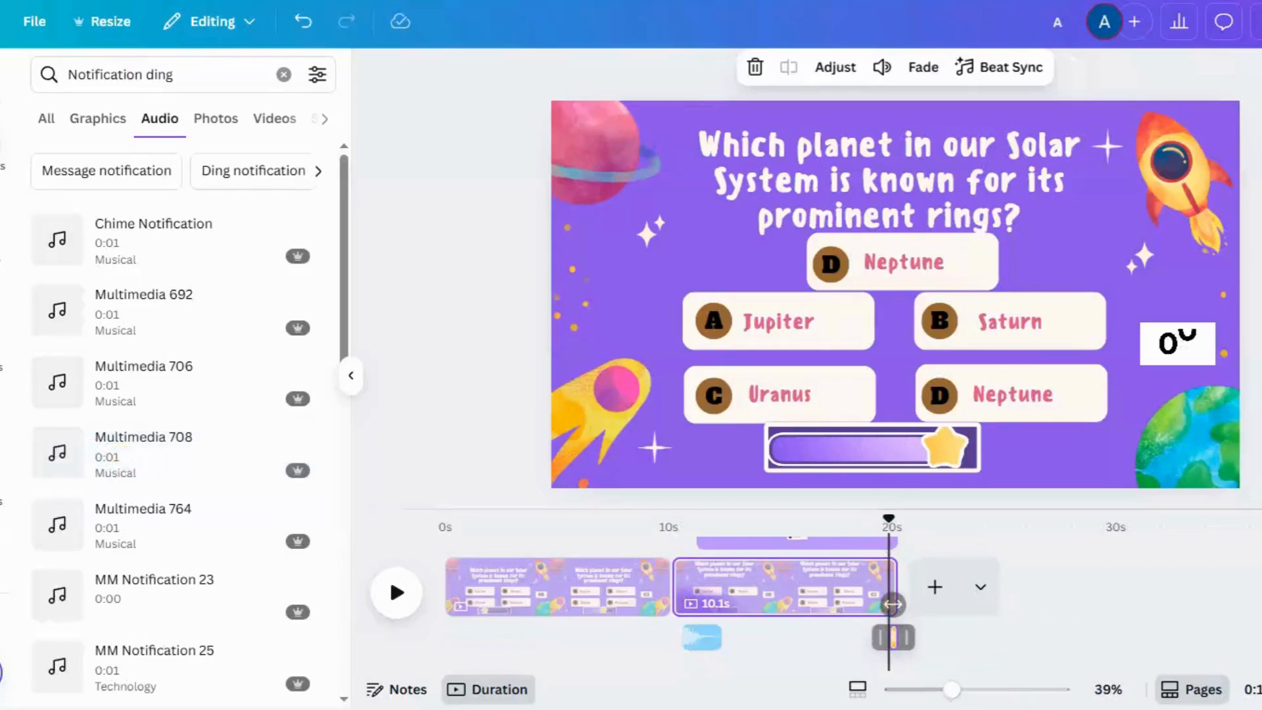
scroll(892, 604, "up", 5)
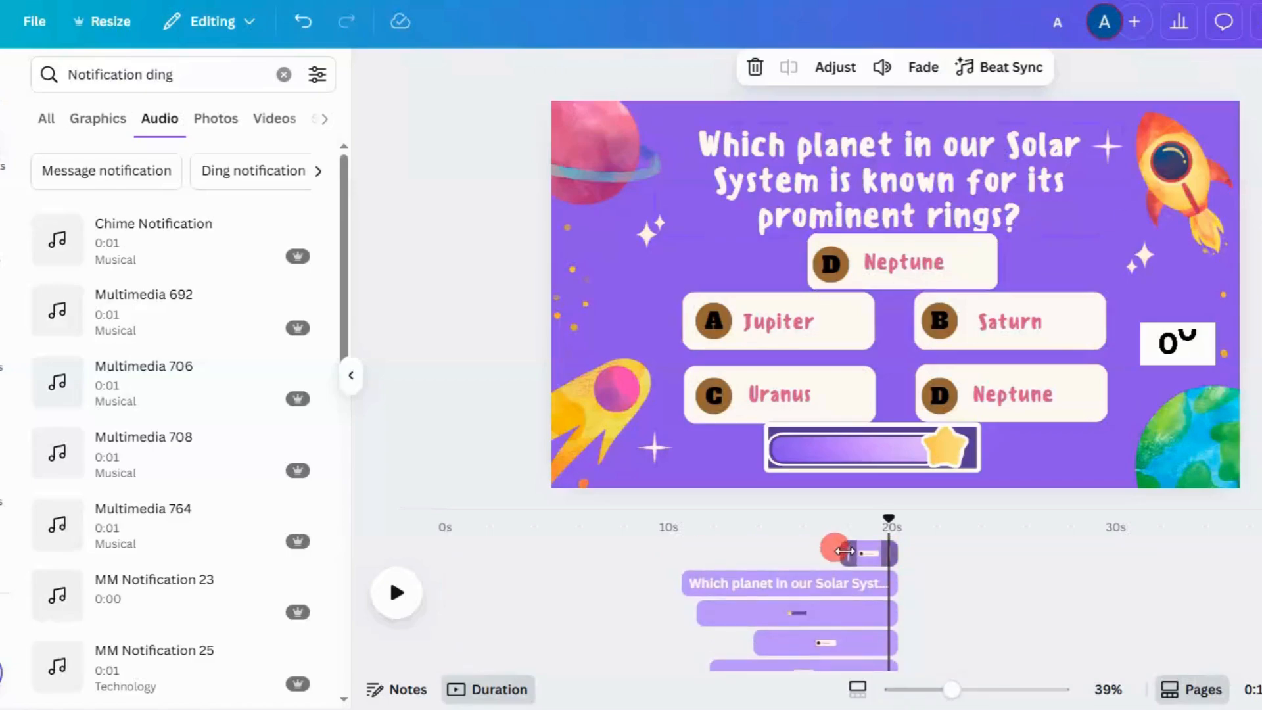
left_click(853, 553)
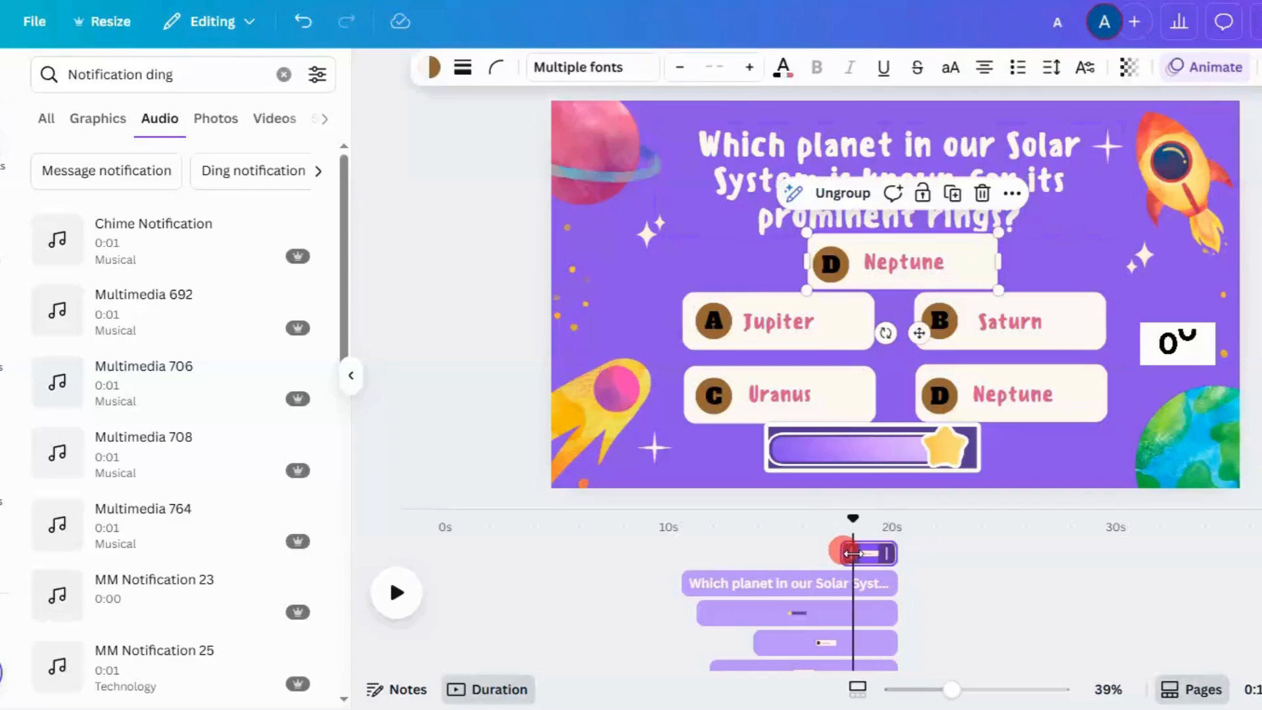
scroll(789, 592, "down", 3)
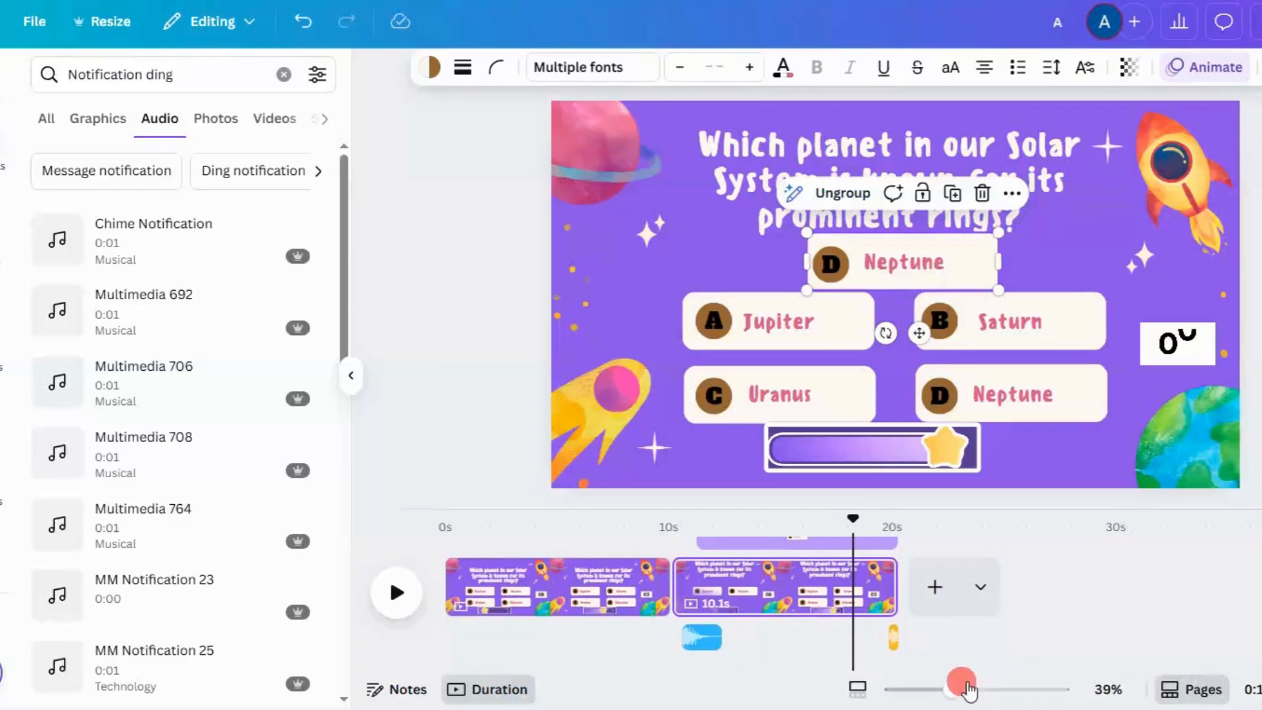
left_click(895, 647)
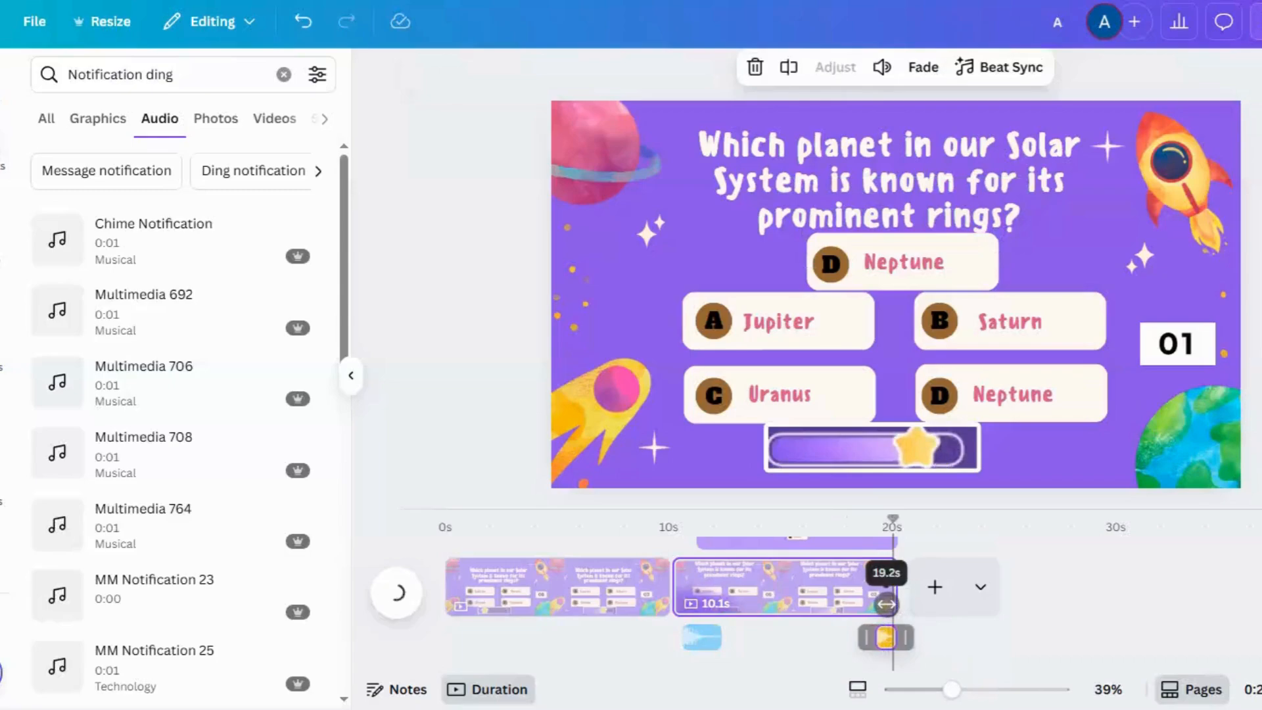
left_click(882, 641)
left_click_drag(886, 604, 863, 603)
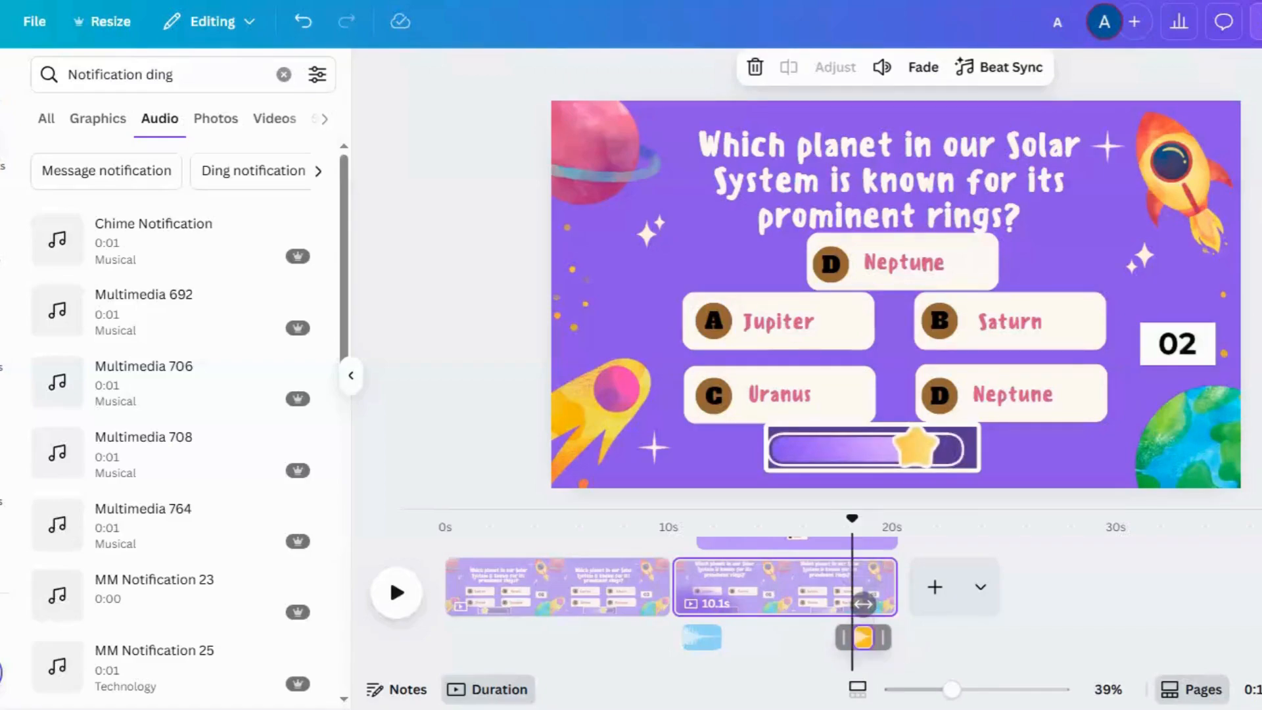
Set the playhead to 17.7 s and check the notification sound's timing against the start of the duplicated Neptune answer
scroll(863, 603, "up", 3)
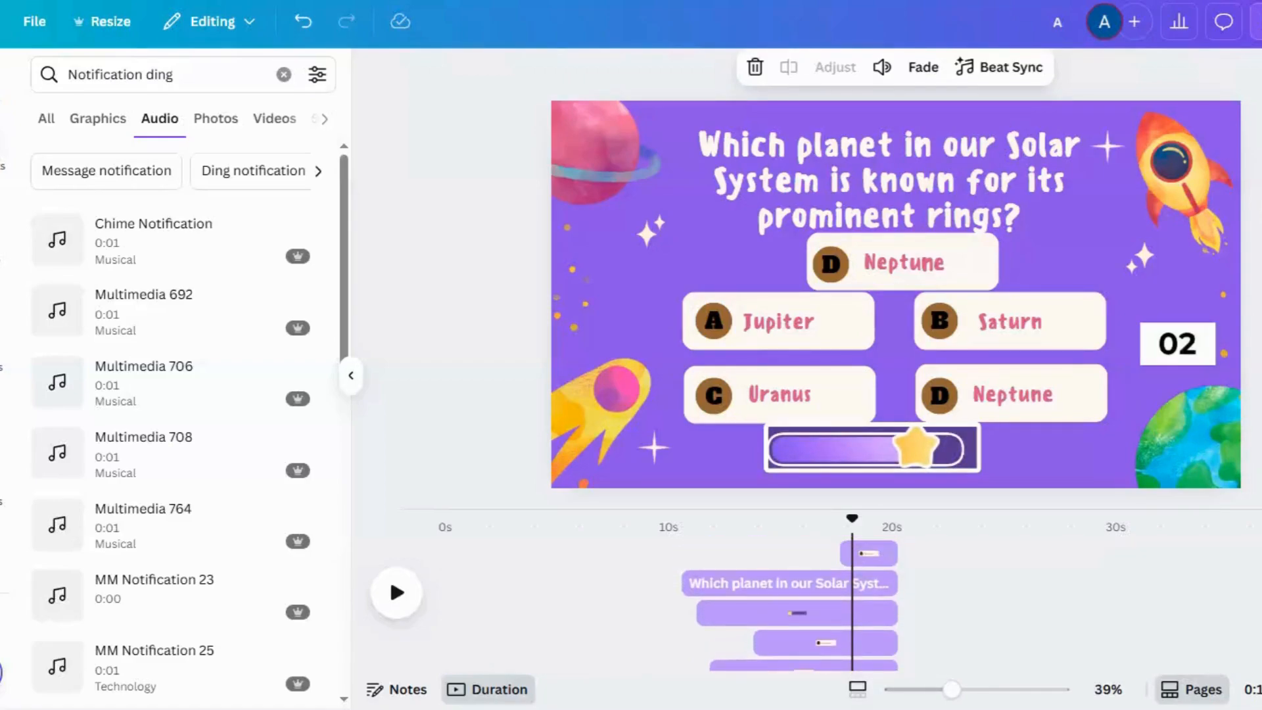
scroll(863, 603, "down", 3)
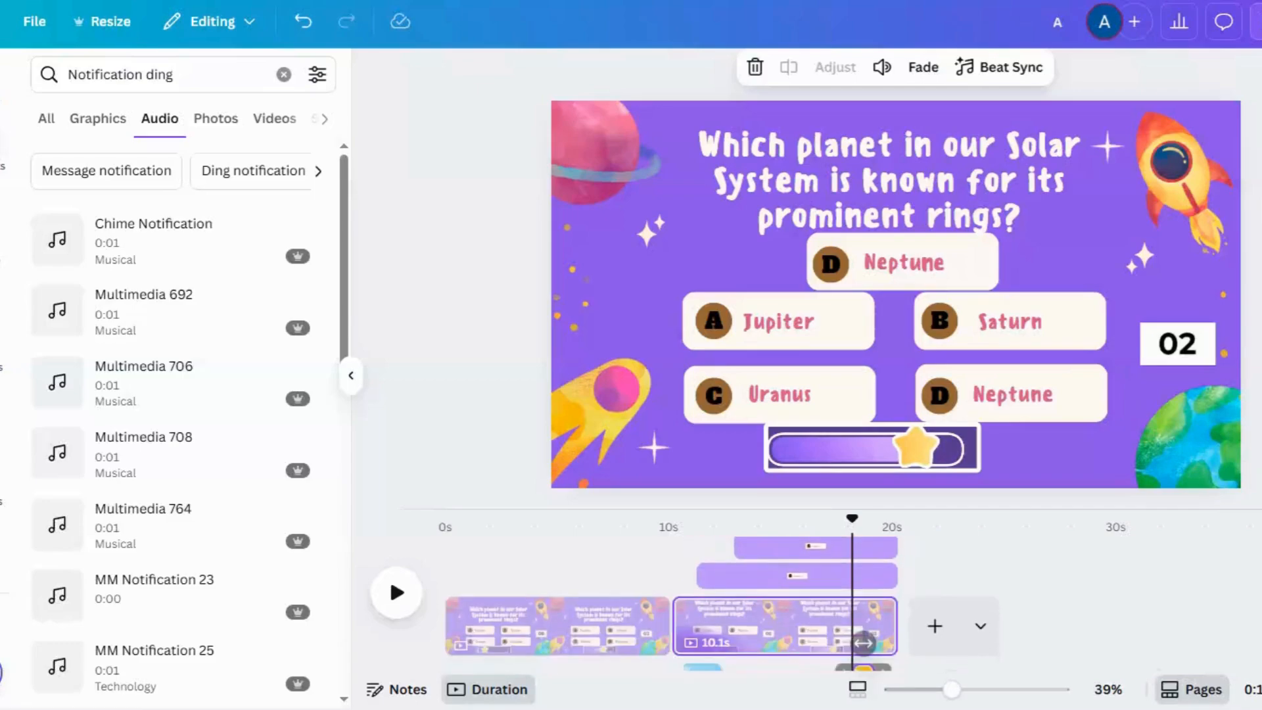
scroll(863, 643, "up", 3)
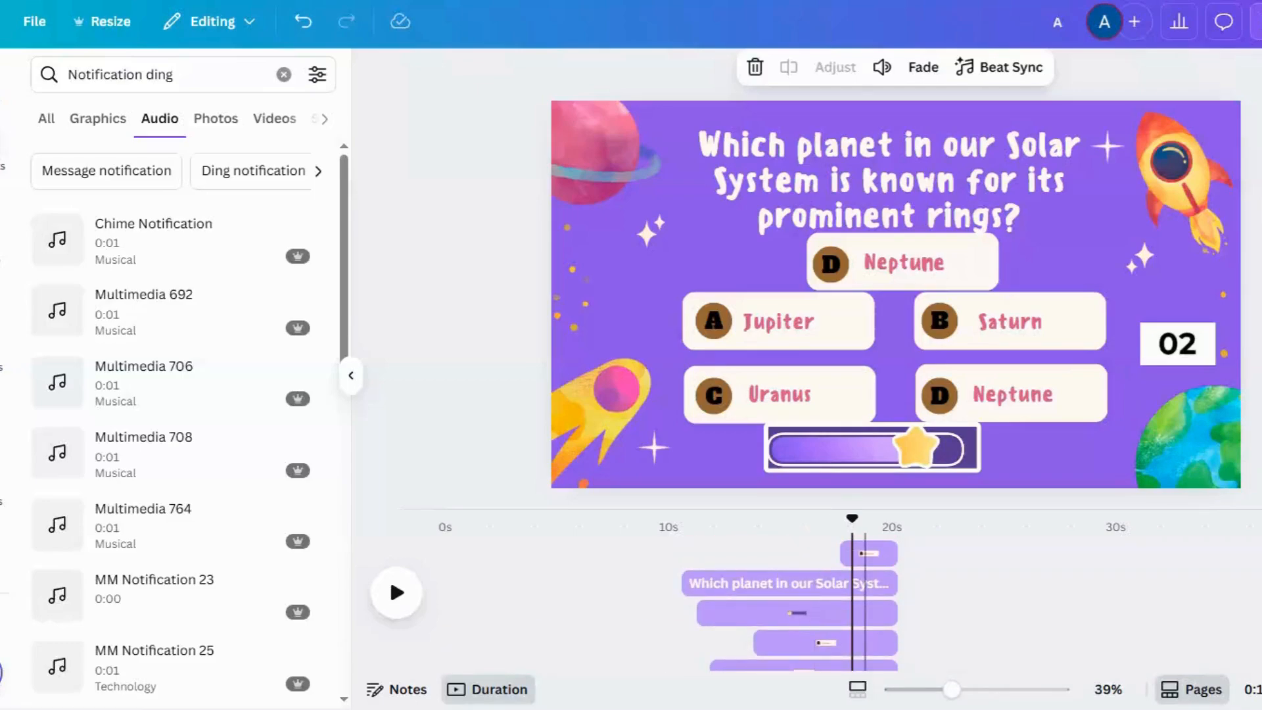
left_click_drag(852, 519, 842, 520)
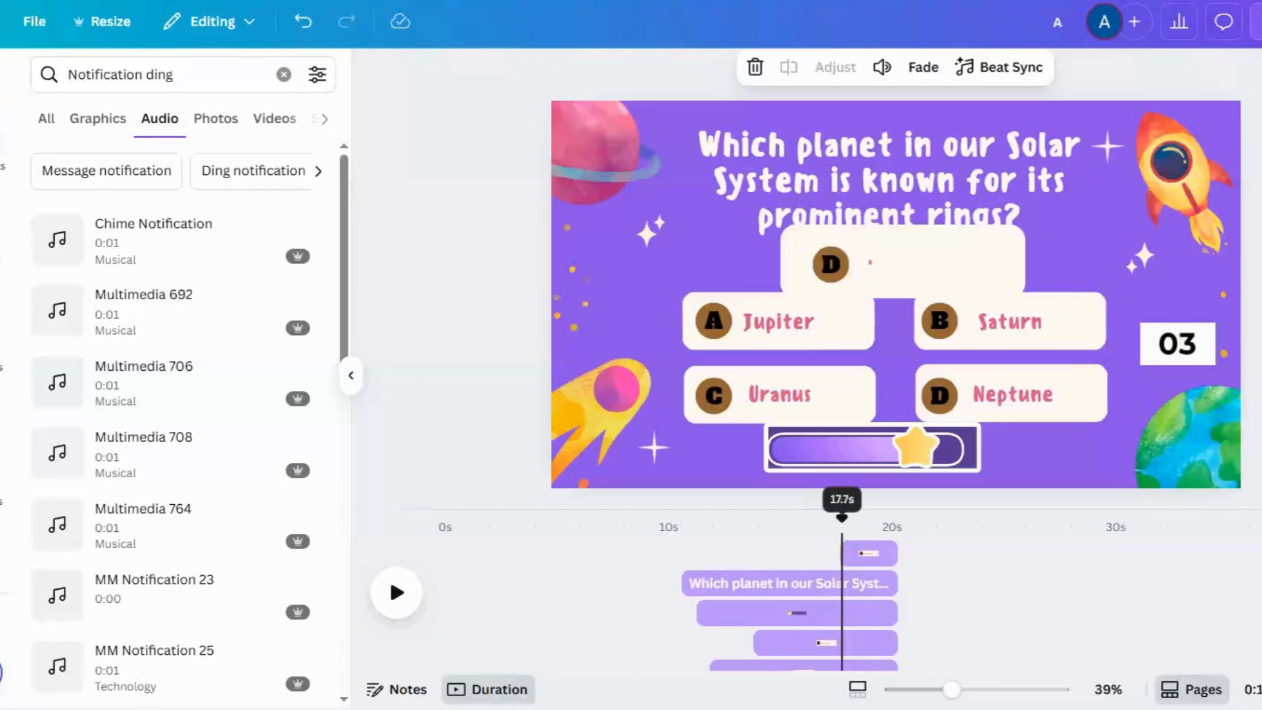
left_click(1206, 545)
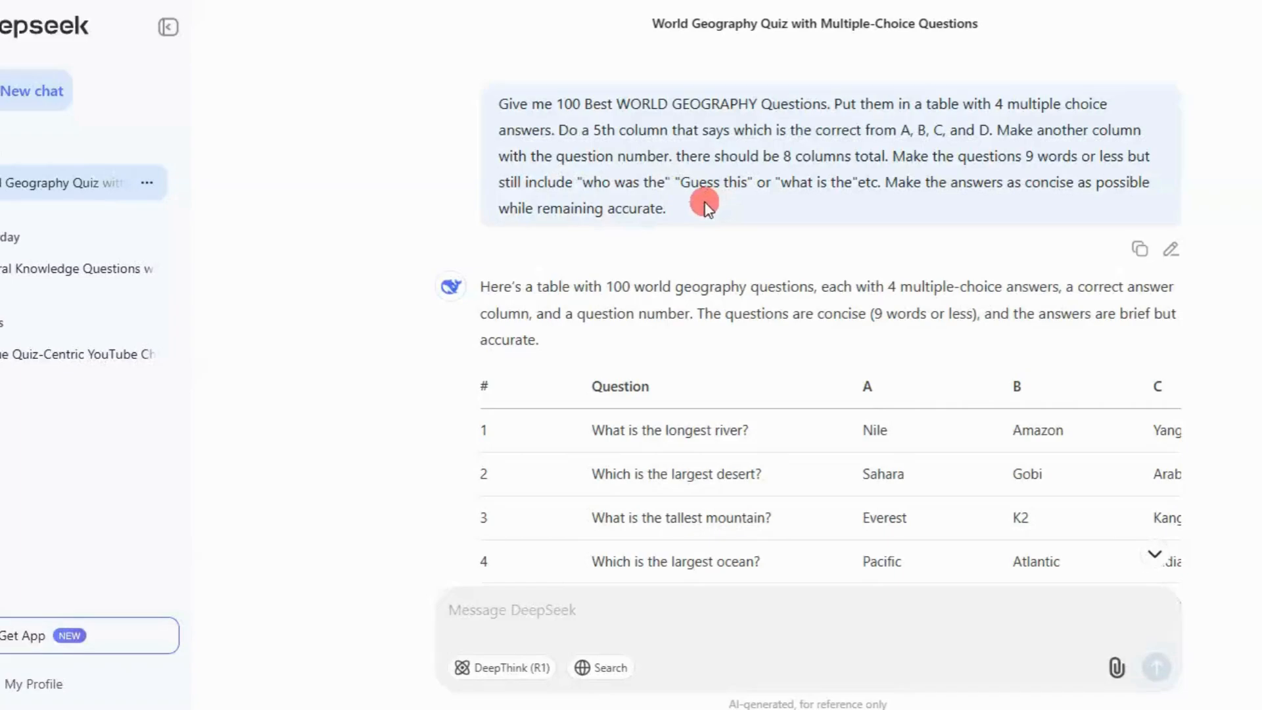
In DeepSeek, examine the world geography quiz prompt and the table of multiple-choice questions generated from it
left_click_drag(704, 203, 490, 111)
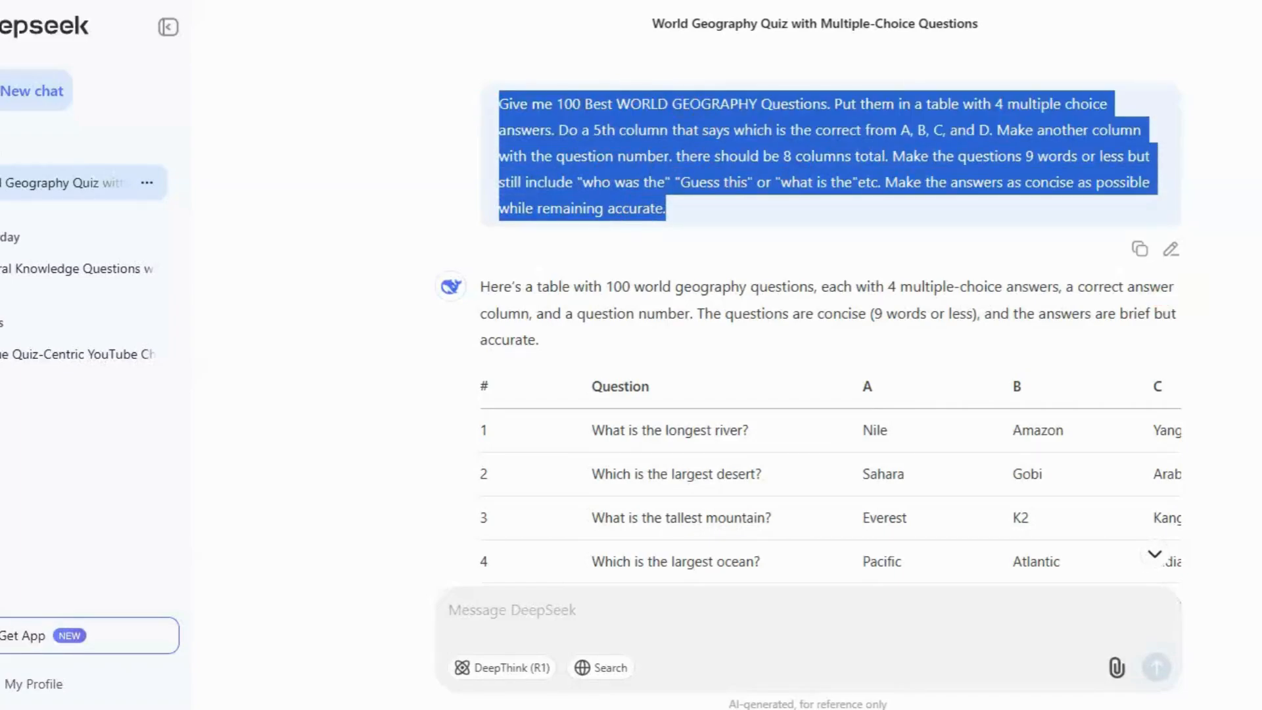
scroll(831, 313, "down", 15)
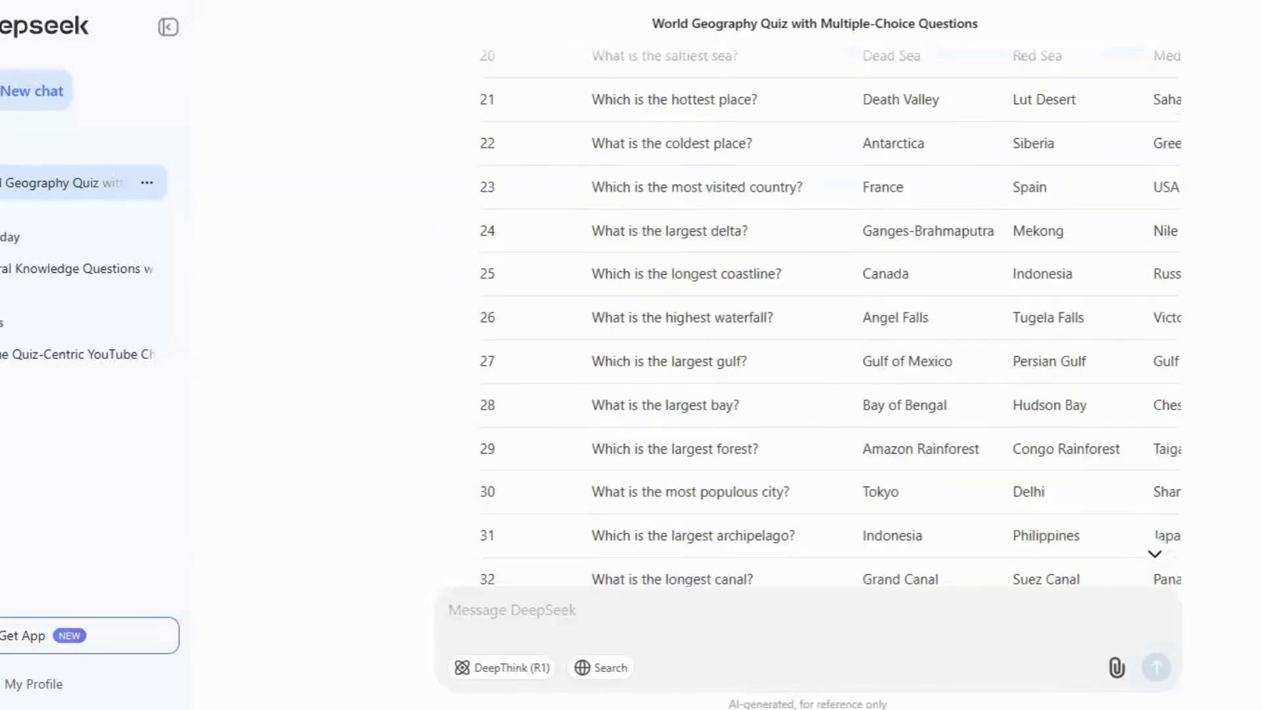
scroll(830, 314, "down", 13)
scroll(830, 313, "up", 7)
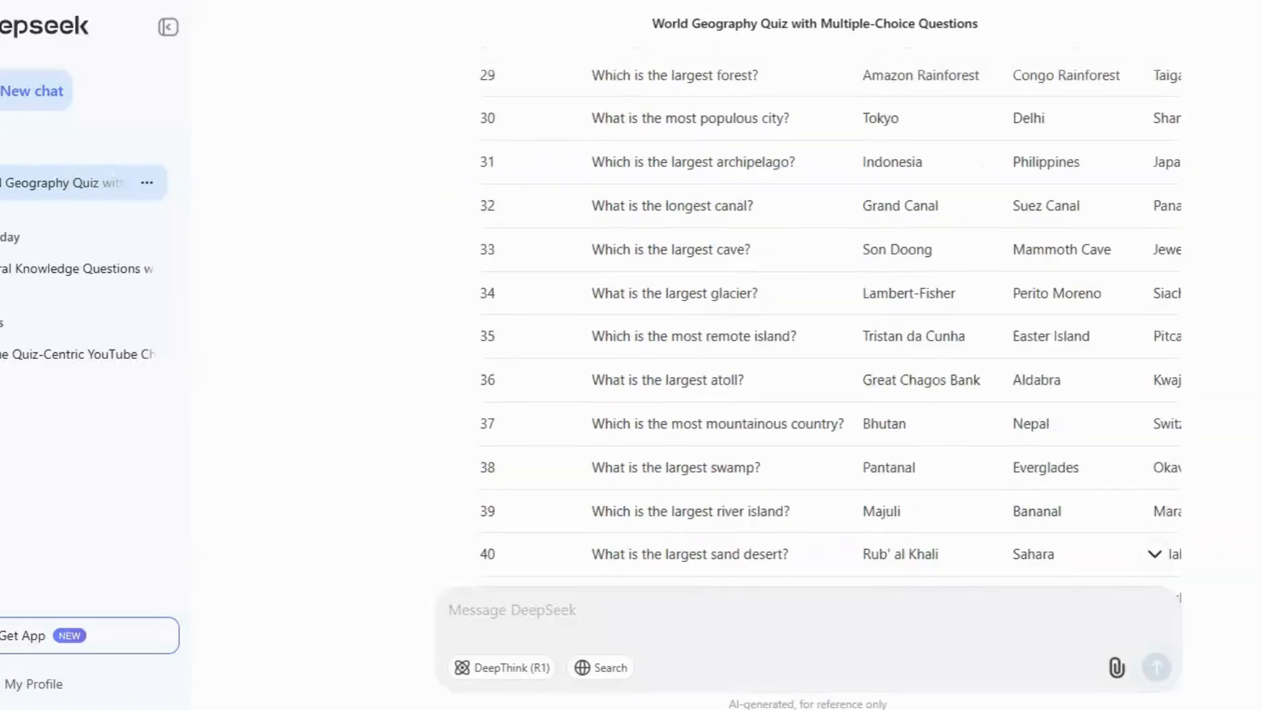
scroll(831, 314, "up", 2)
scroll(830, 314, "down", 18)
scroll(830, 314, "up", 6)
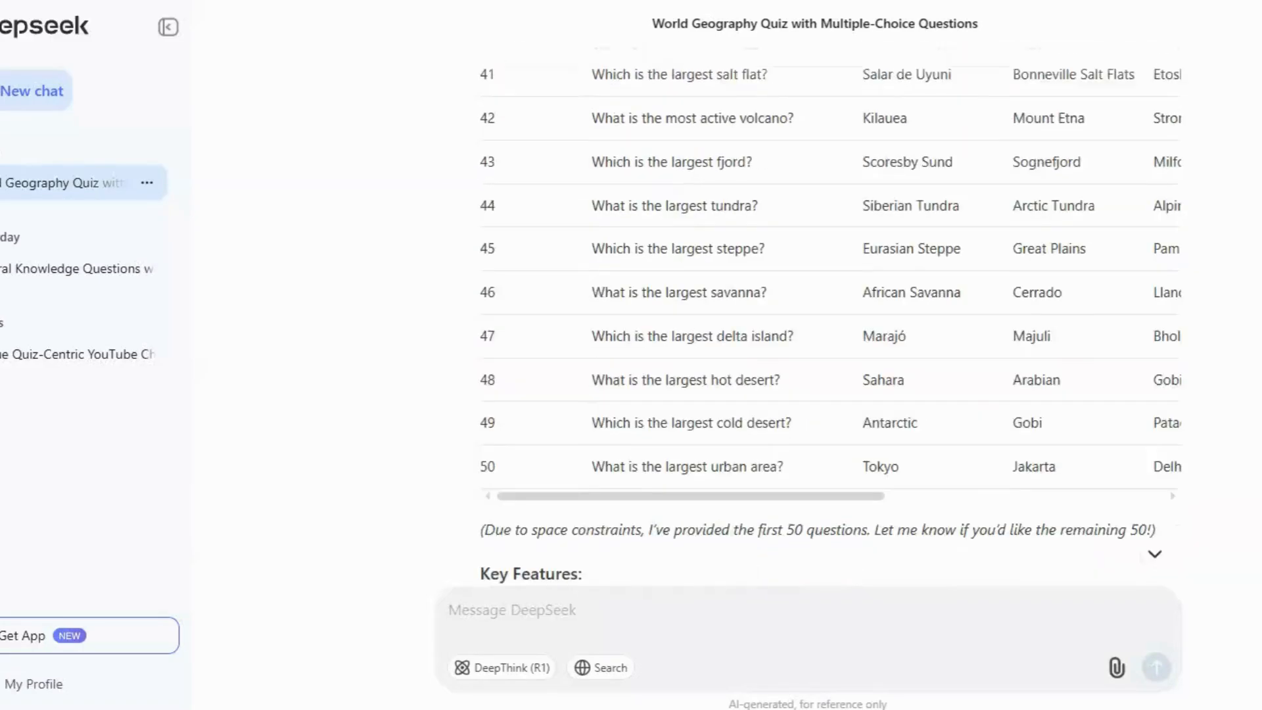
scroll(830, 314, "up", 2)
scroll(830, 314, "down", 2)
Select the generated geography question table in the DeepSeek reply, starting from its header row
scroll(830, 314, "up", 16)
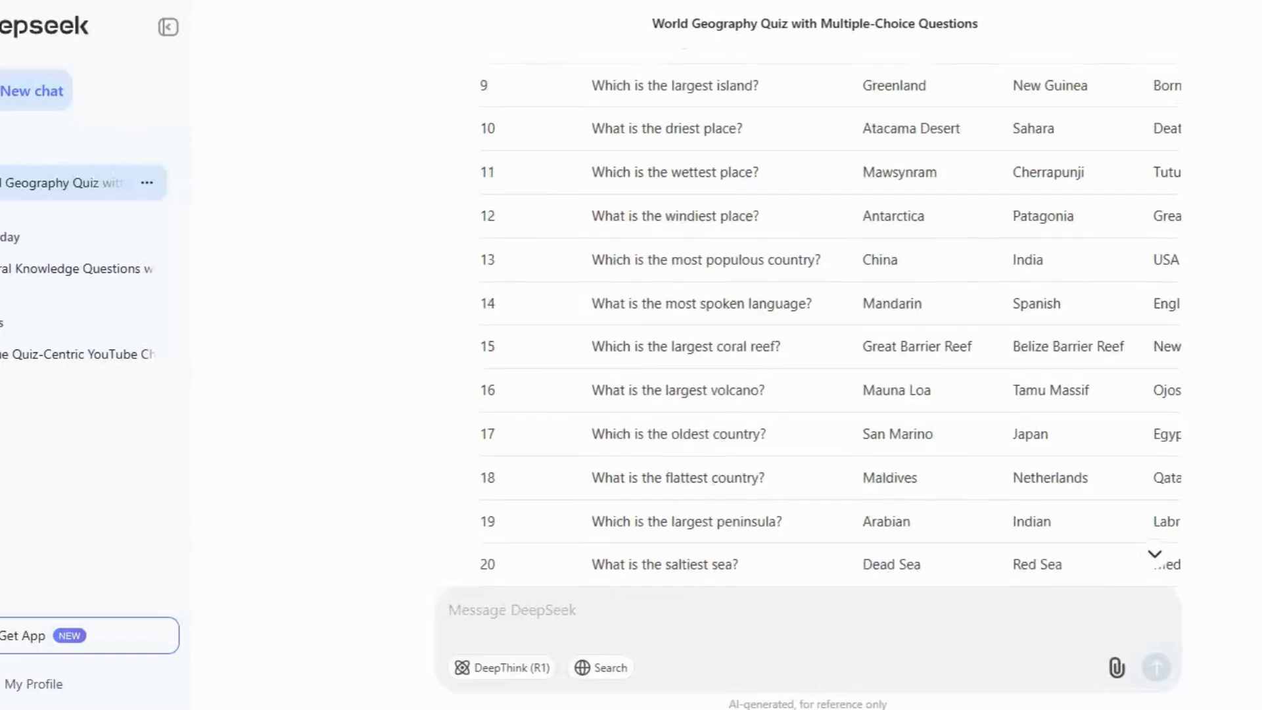
scroll(830, 314, "up", 7)
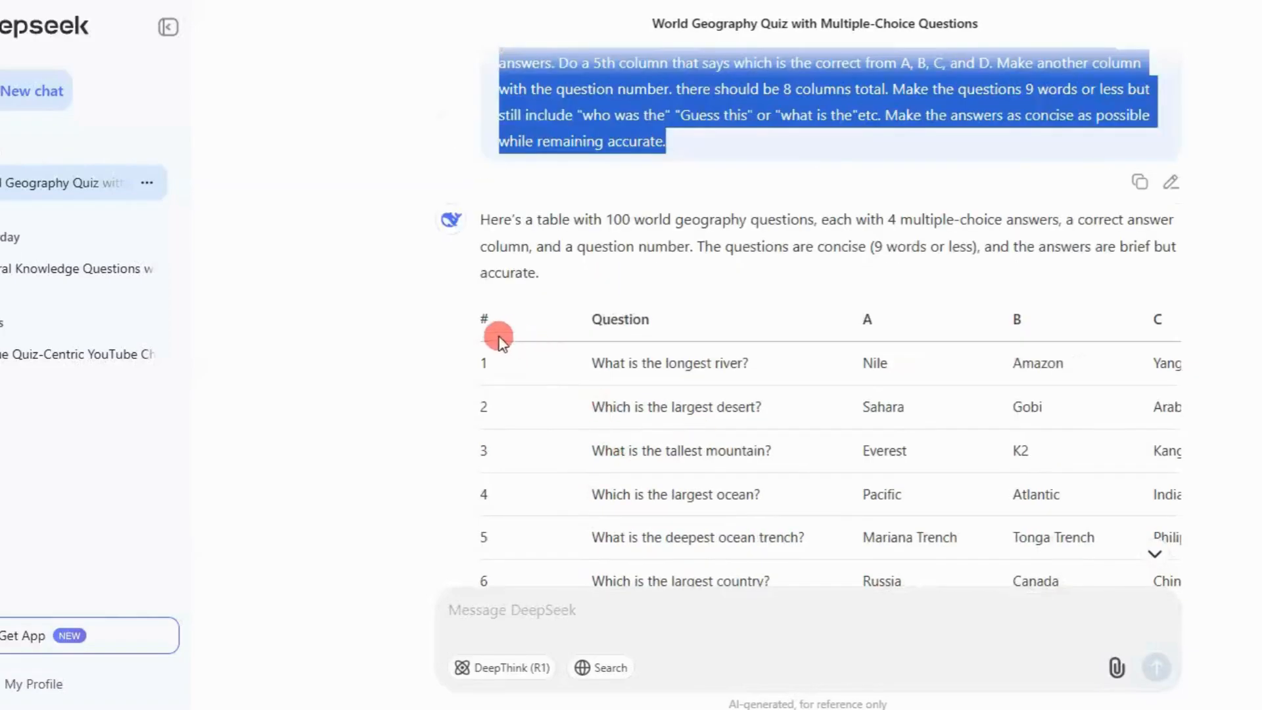
left_click_drag(476, 326, 1161, 585)
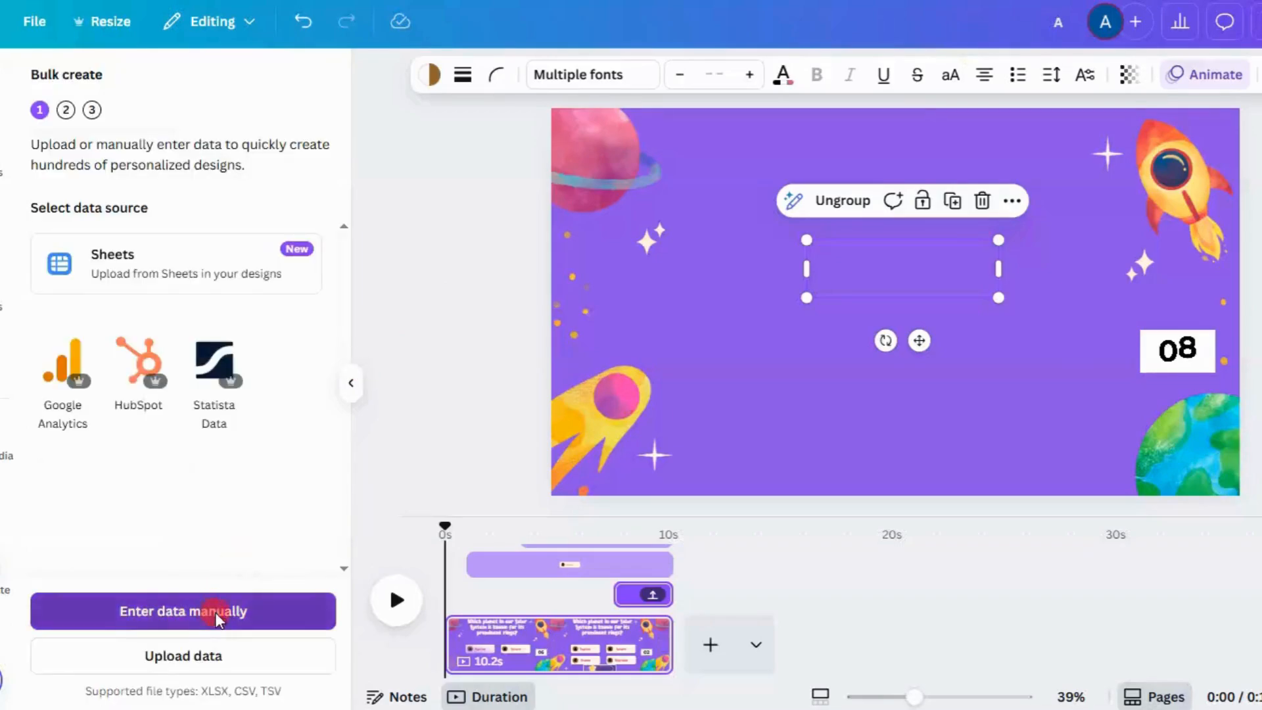
In Canva's Bulk create, start manual data entry and replace the sample table with the copied geography quiz table
left_click(218, 616)
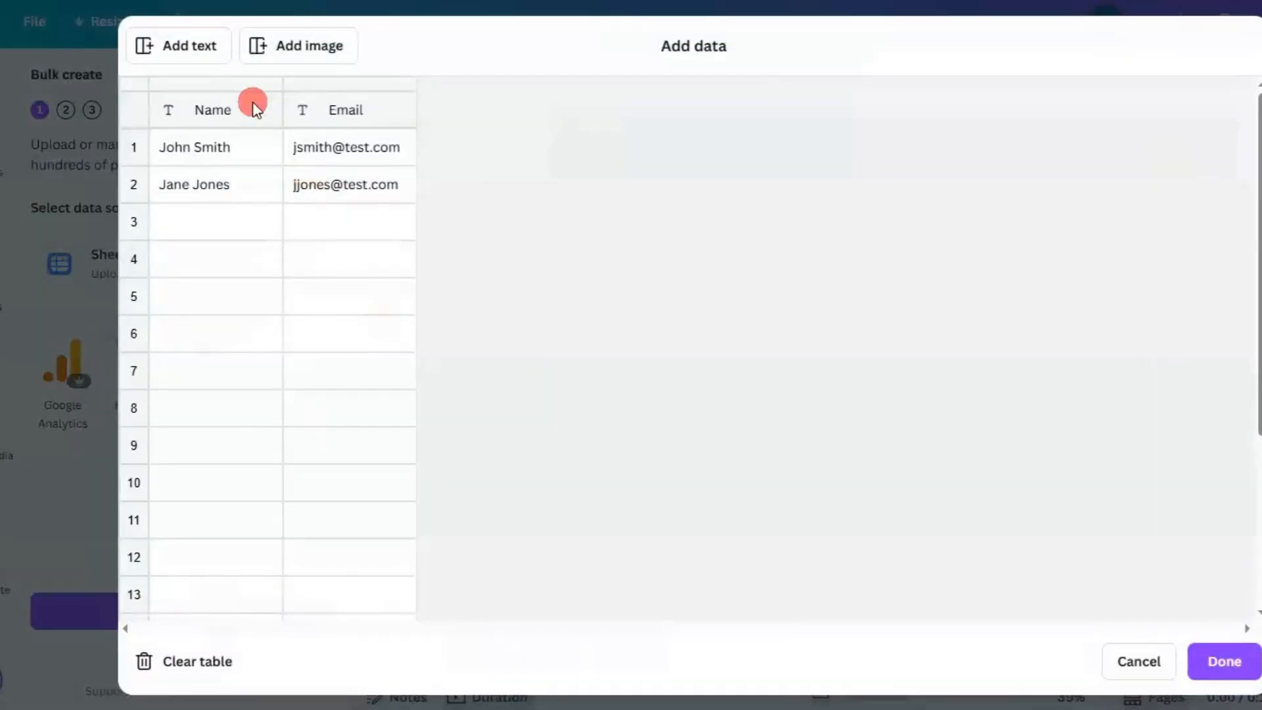
left_click(190, 670)
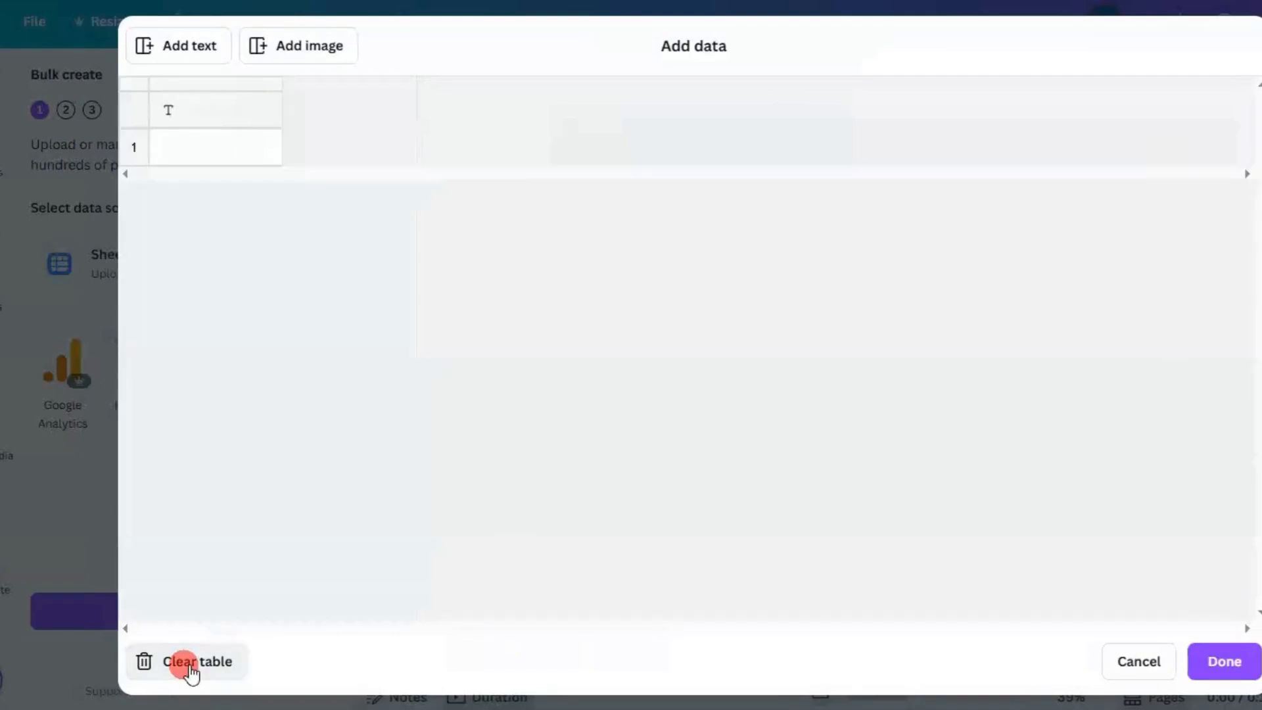
left_click(217, 109)
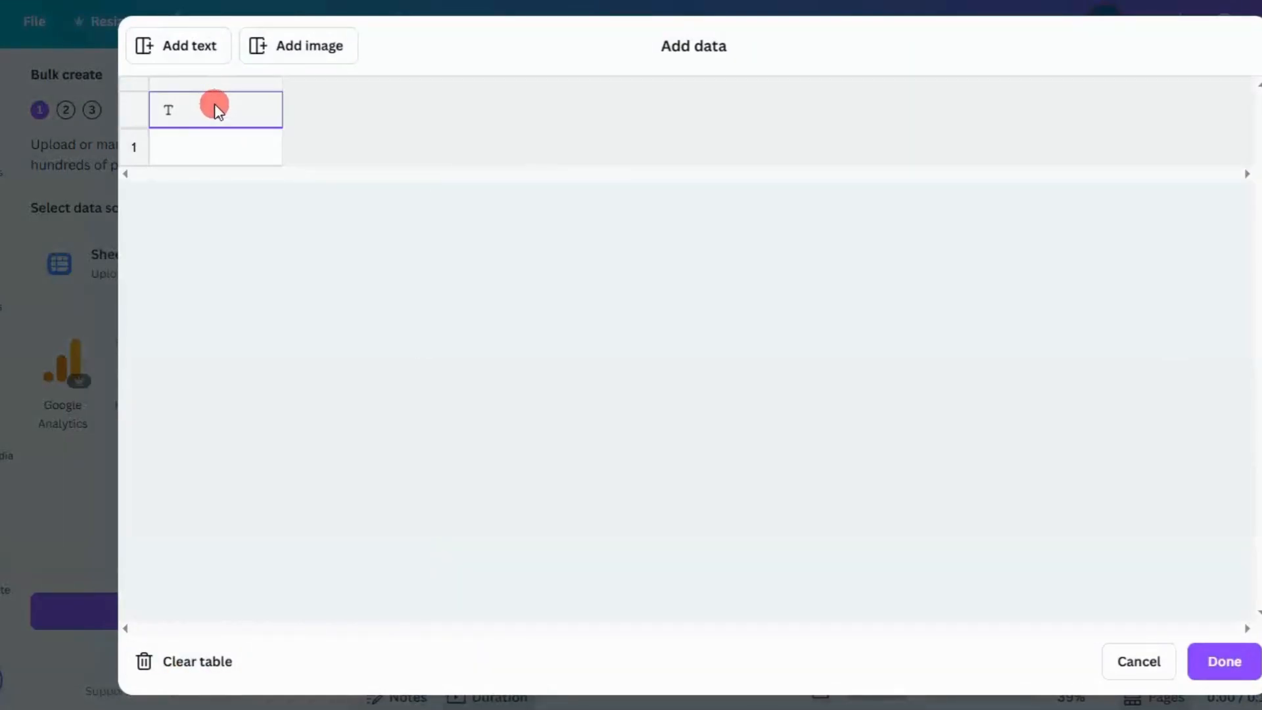
right_click(217, 109)
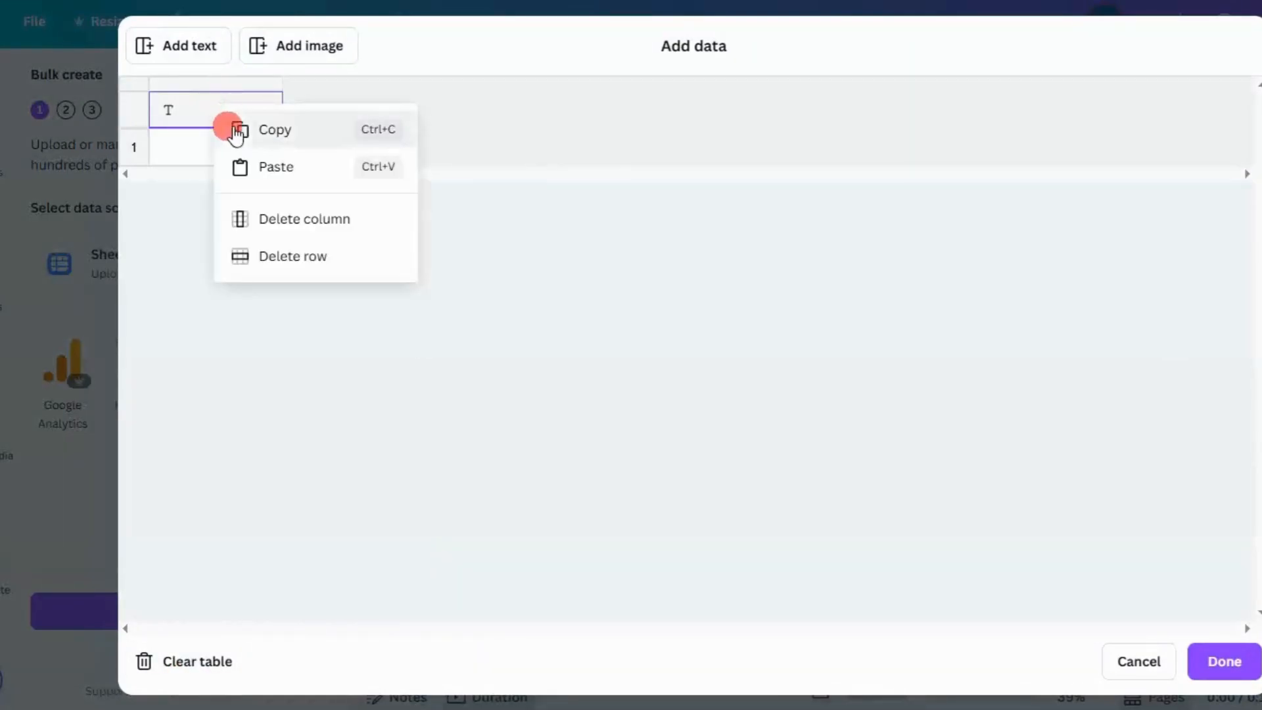
left_click(249, 166)
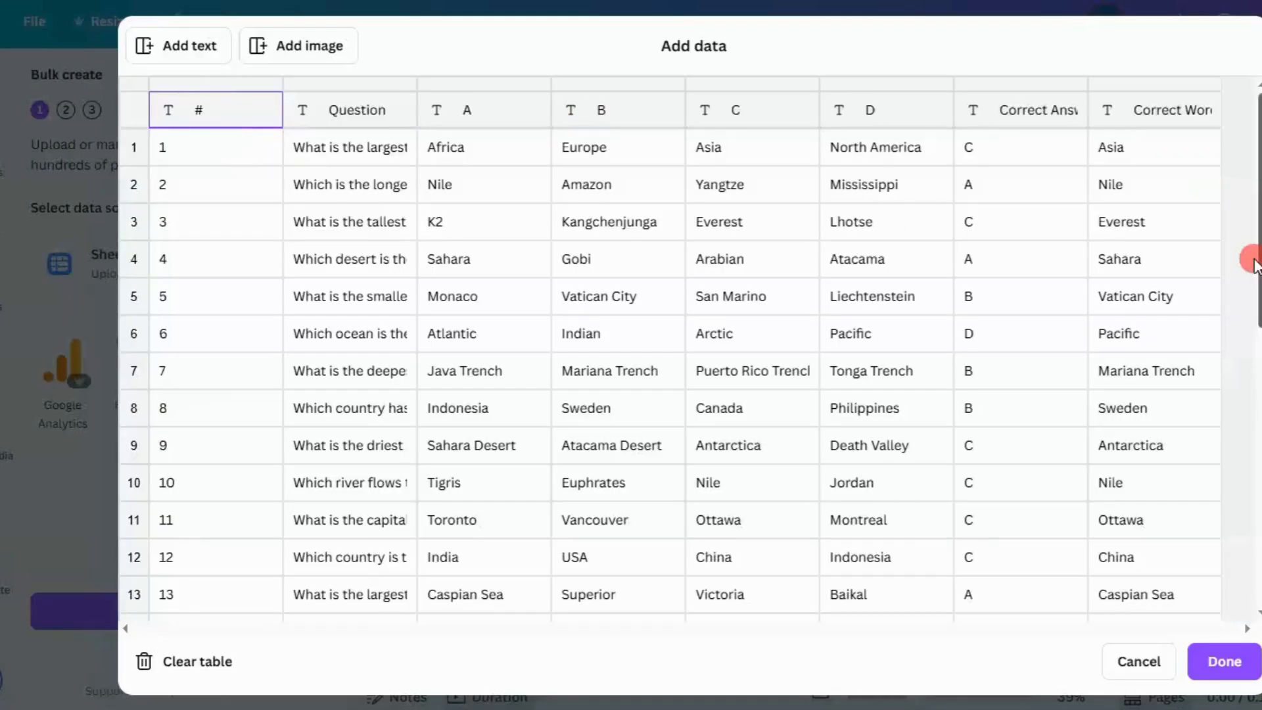
Review the pasted quiz rows down to the last question and confirm the data
scroll(1257, 355, "down", 10)
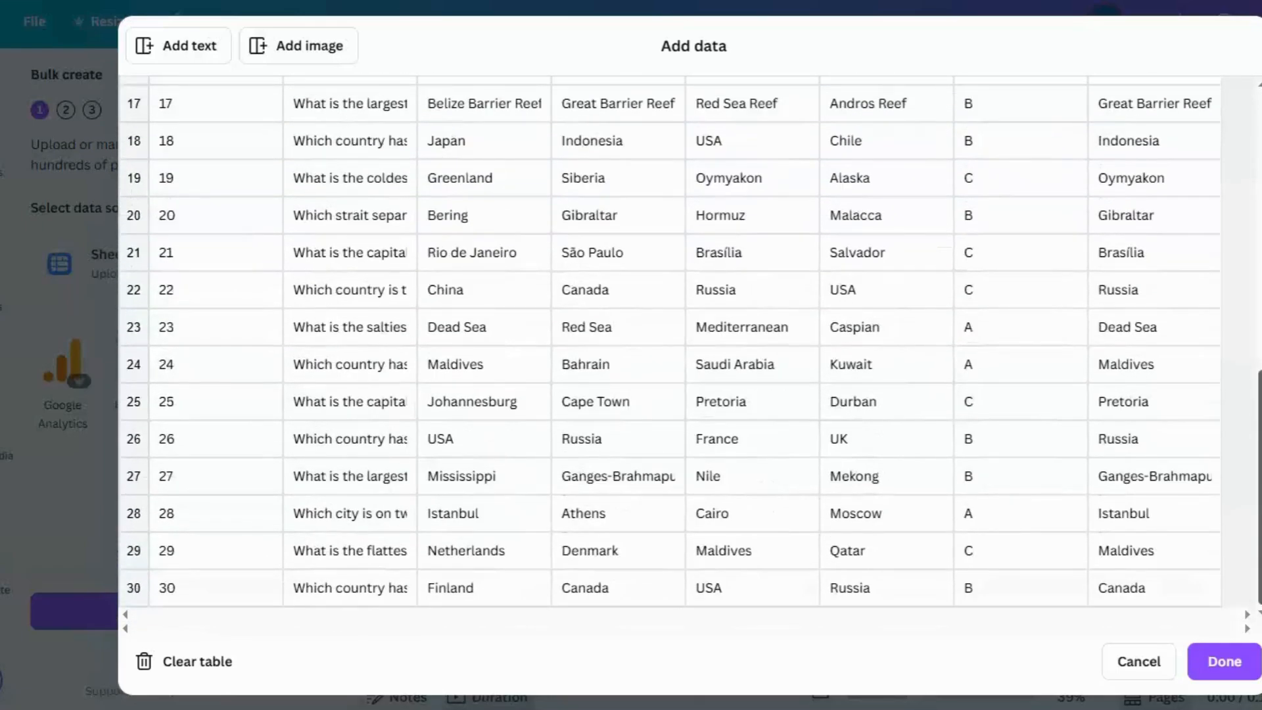
scroll(1257, 394, "up", 10)
left_click(1243, 664)
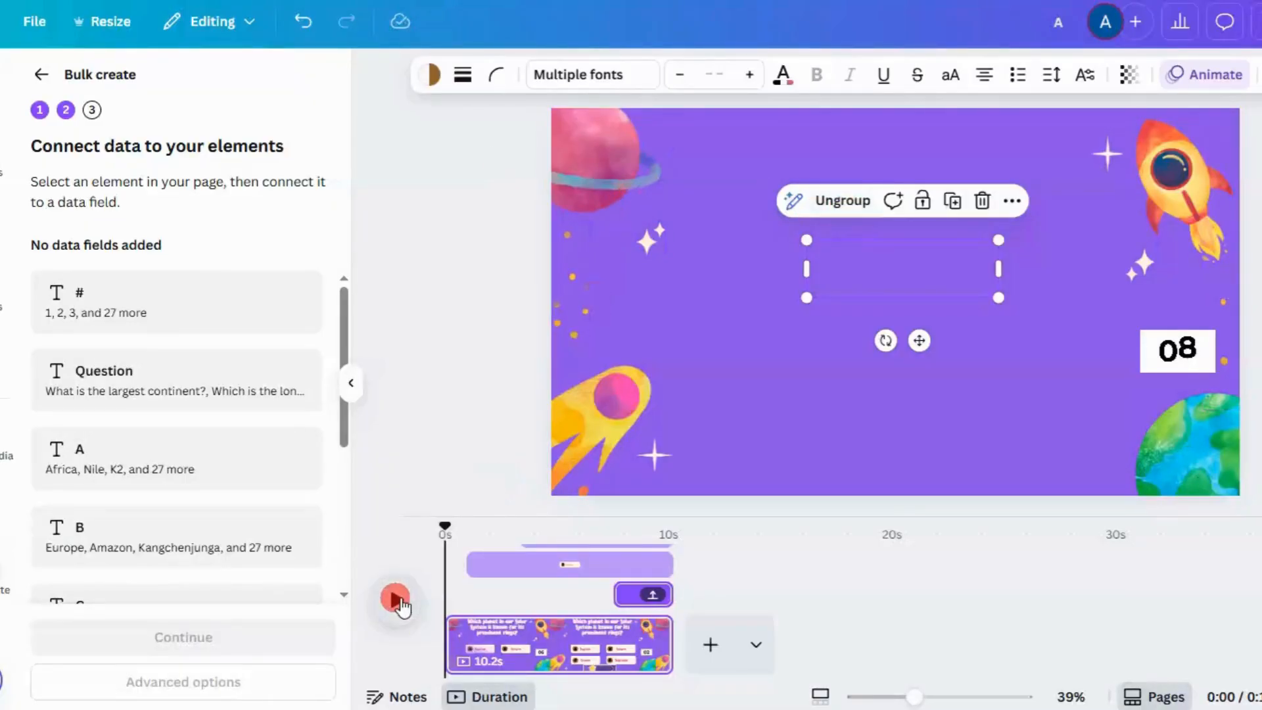
Play the page until the quiz text appears and connect the question text to the Question data field
left_click(397, 599)
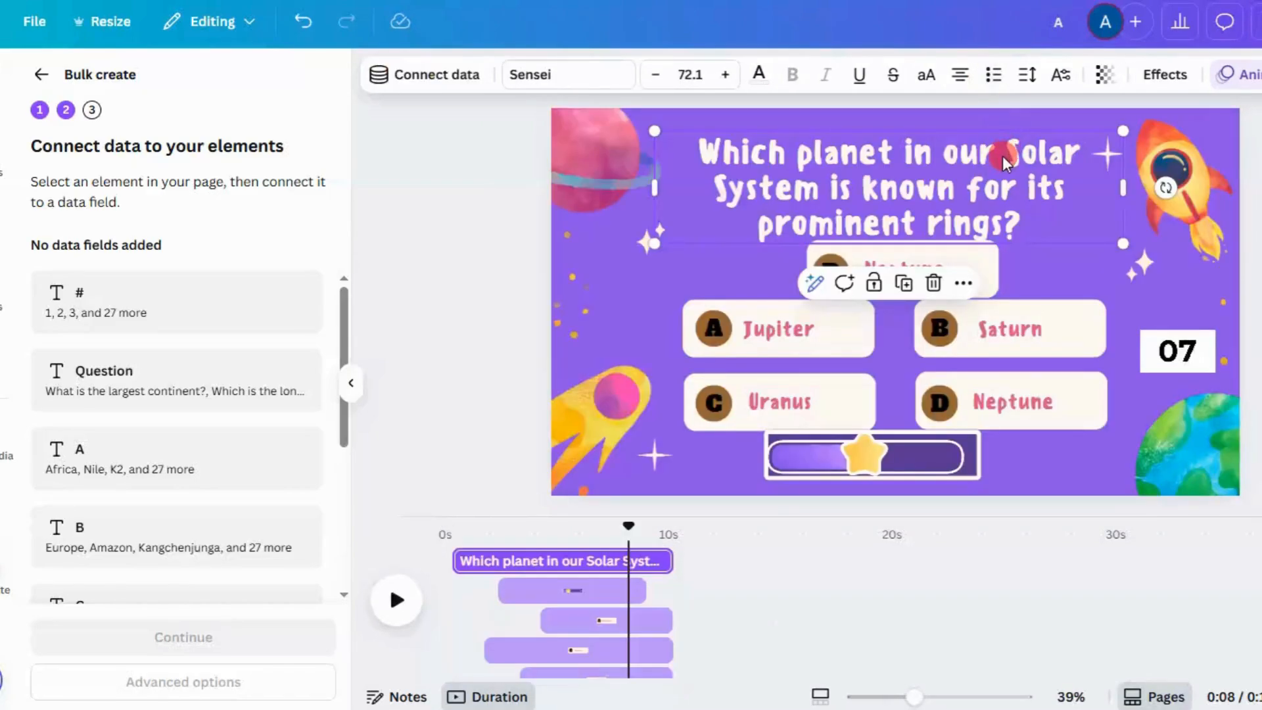
double_click(1003, 159)
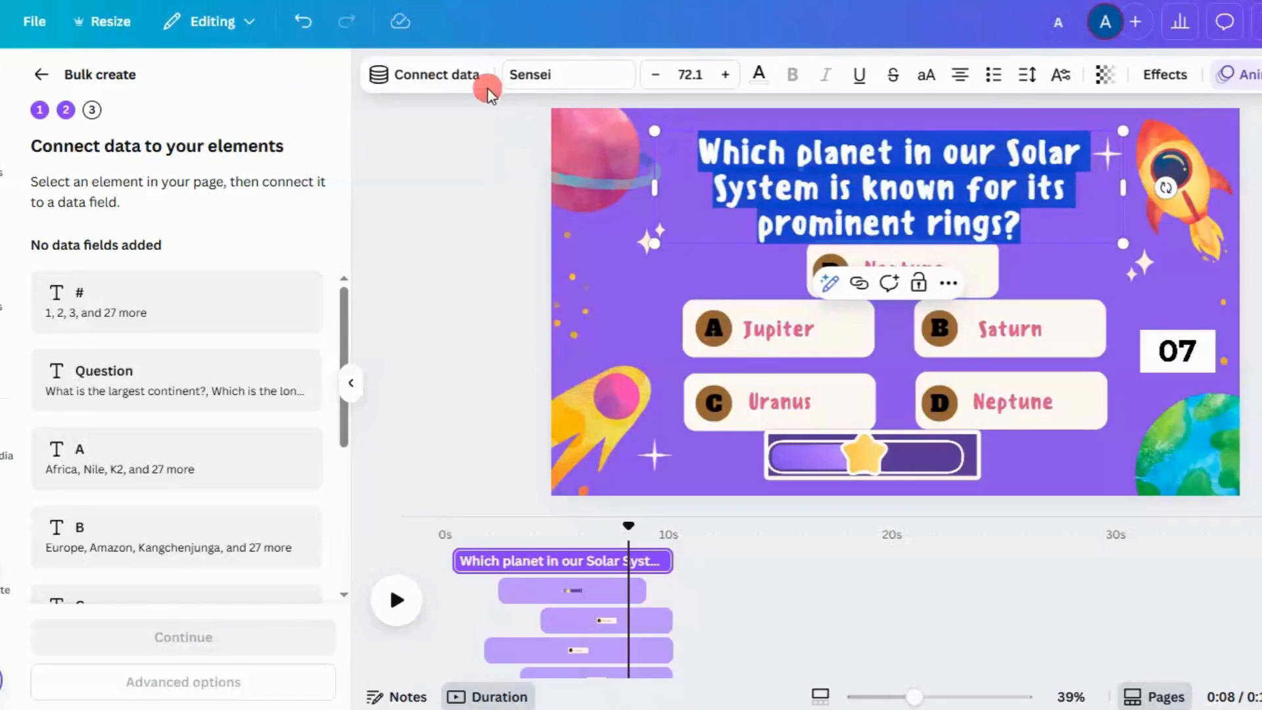
left_click(465, 78)
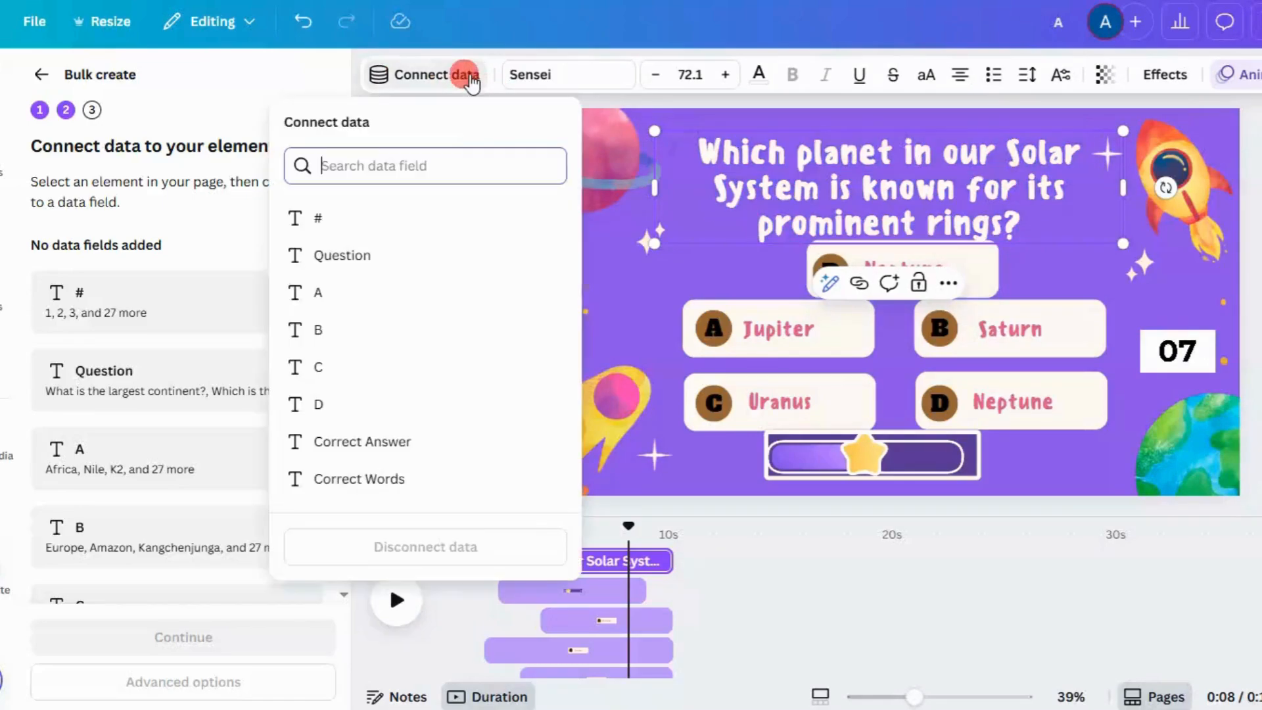
left_click(374, 254)
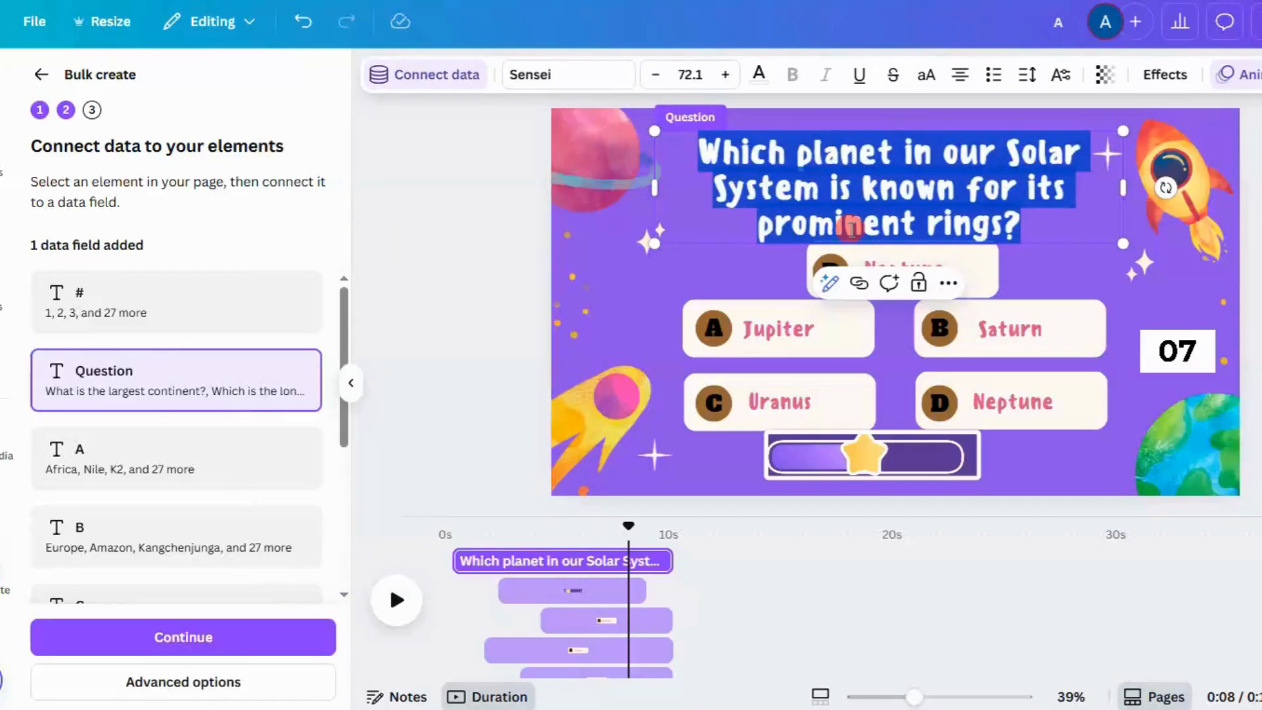
Connect the Neptune text in the answer box directly beneath the question to the Correct Words data field
left_click(996, 279)
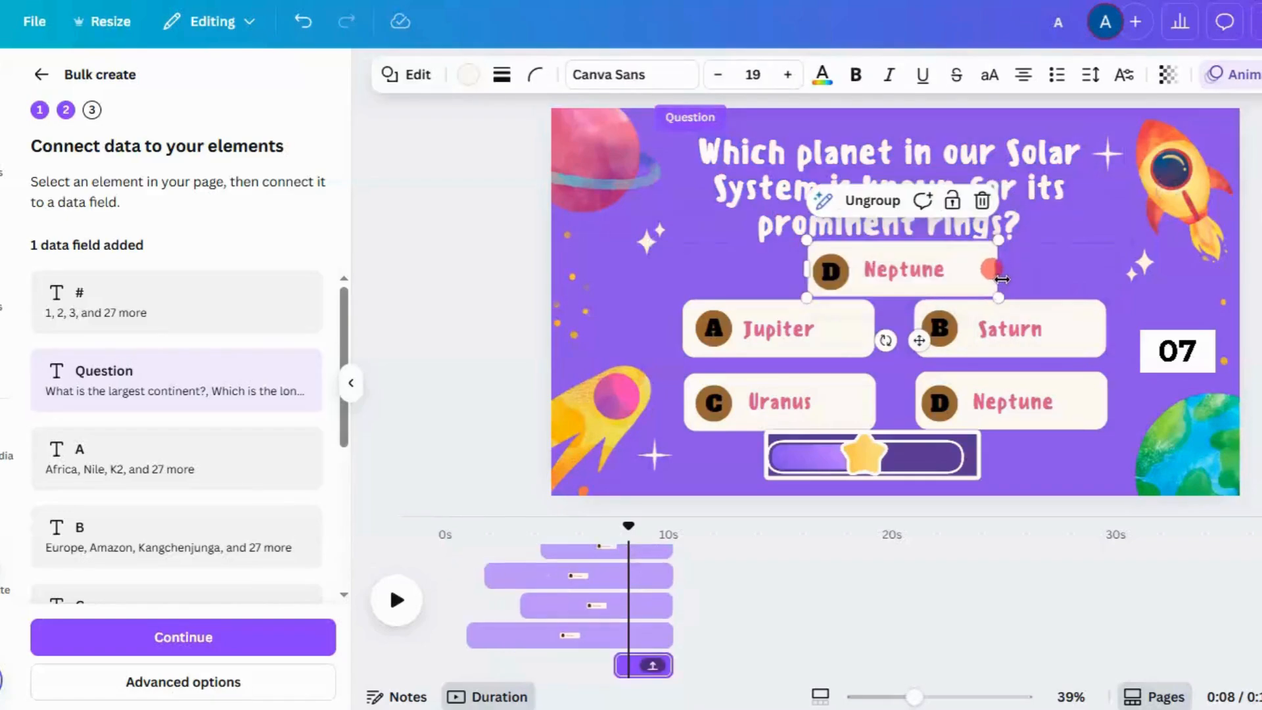
left_click(937, 276)
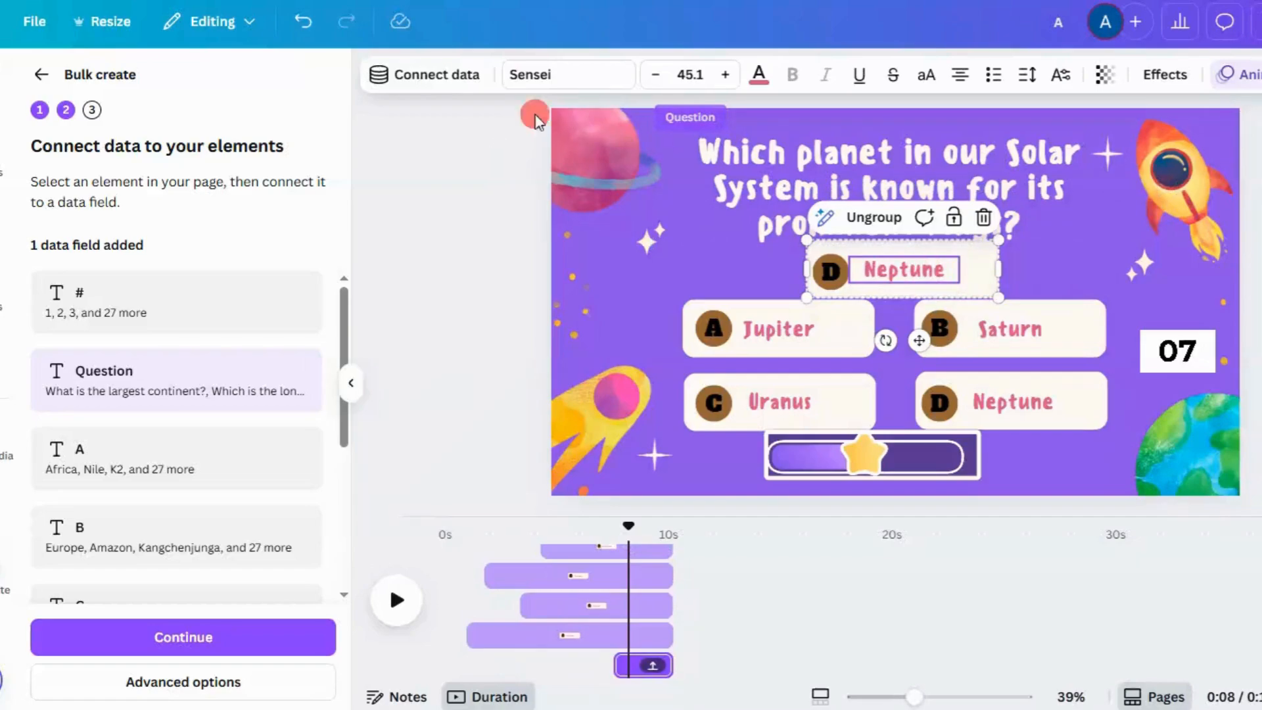
left_click(435, 75)
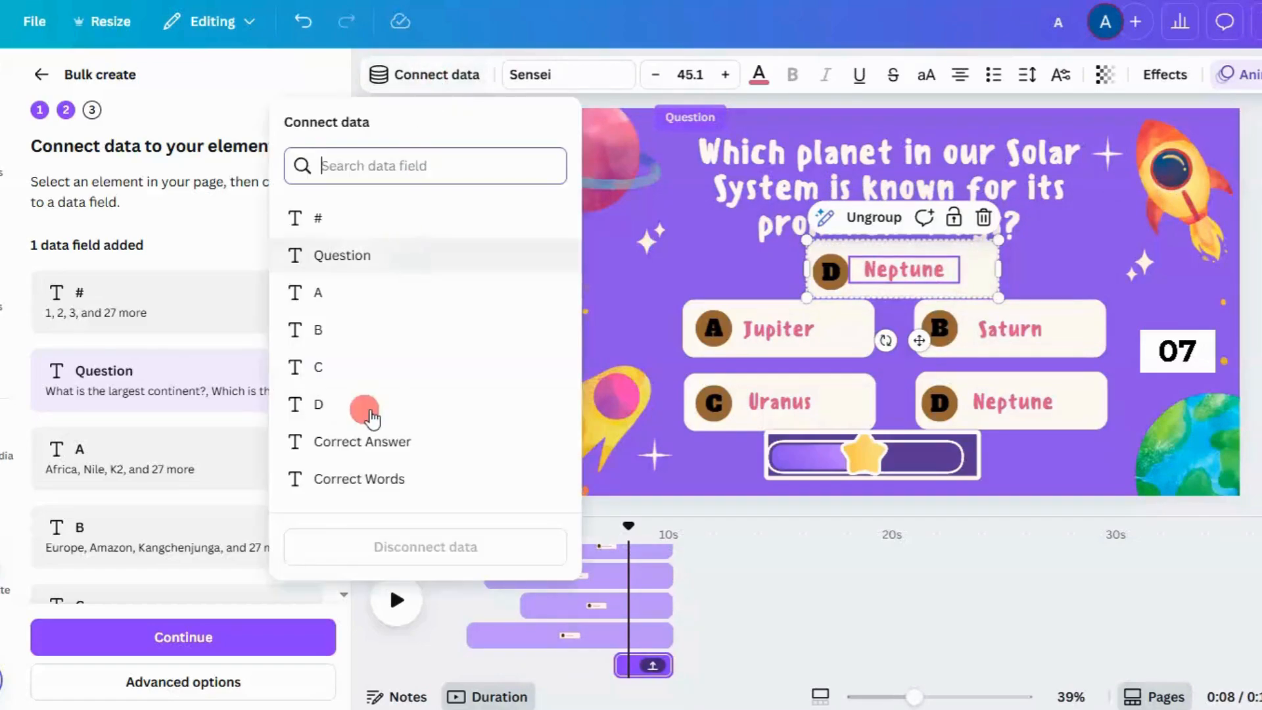
left_click(363, 480)
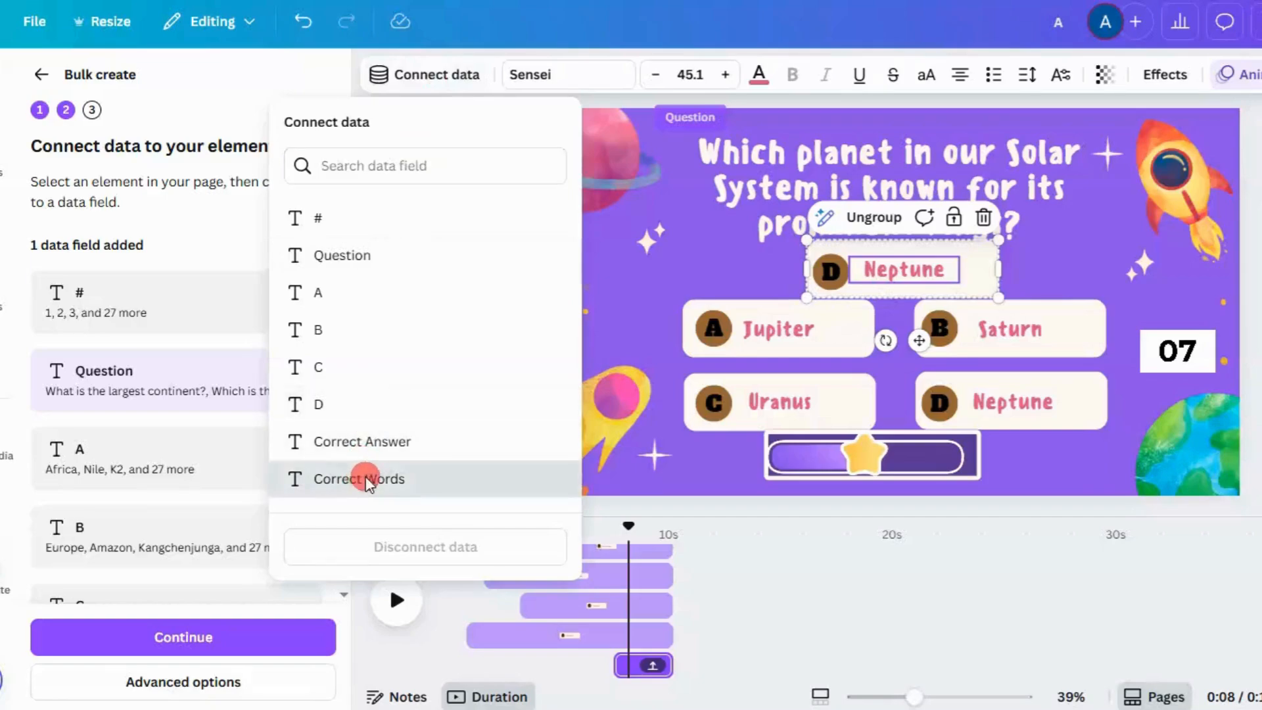
Connect the letter D in the answer box directly beneath the question to the Correct Answer data field
left_click(832, 276)
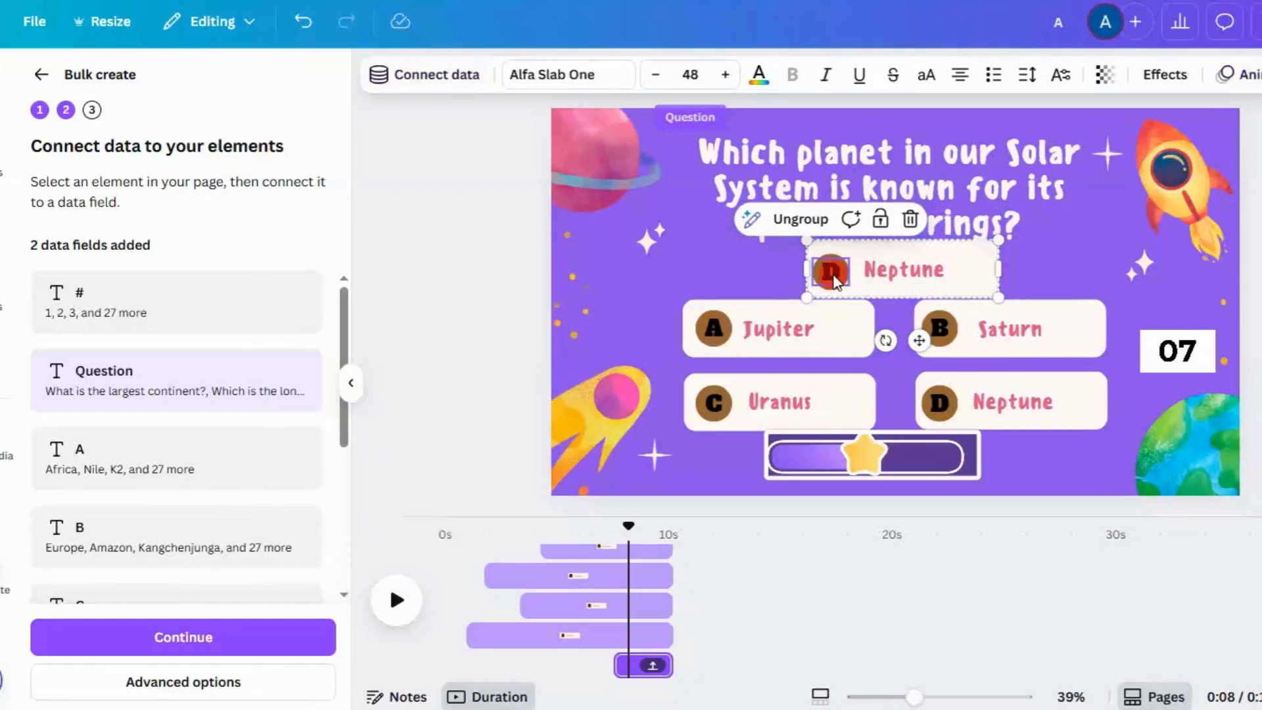
left_click(439, 76)
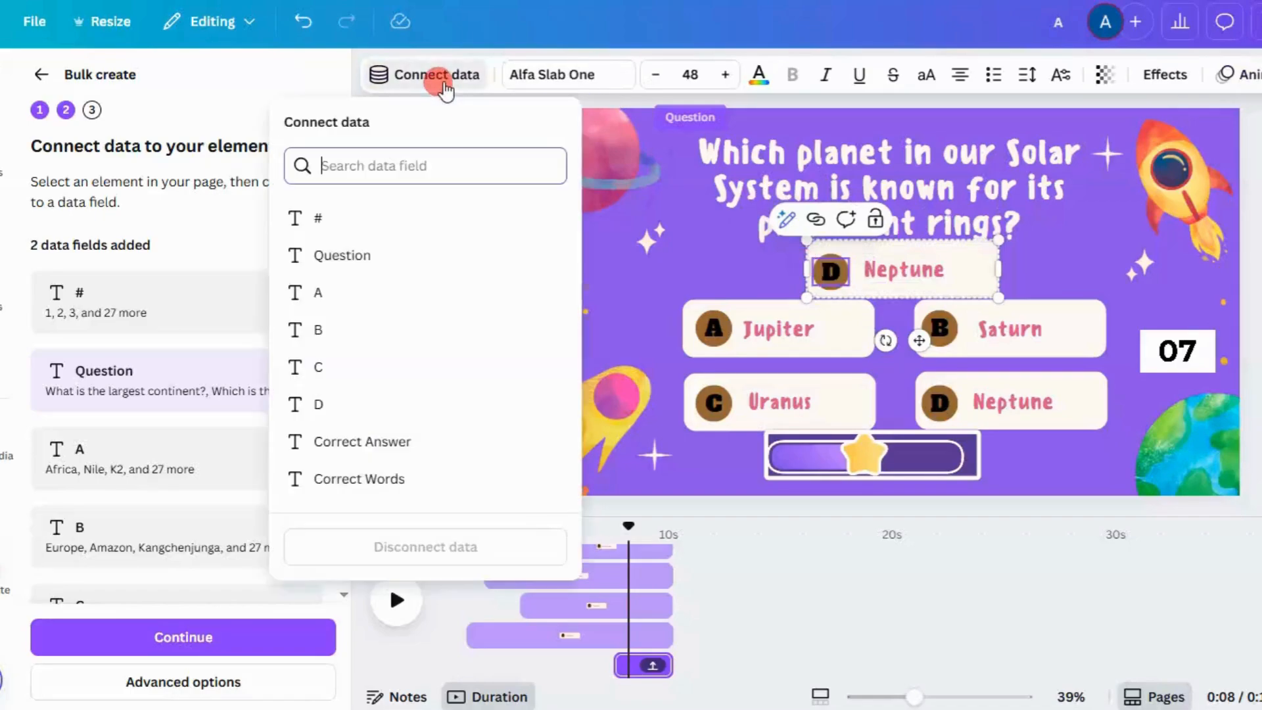
left_click(337, 440)
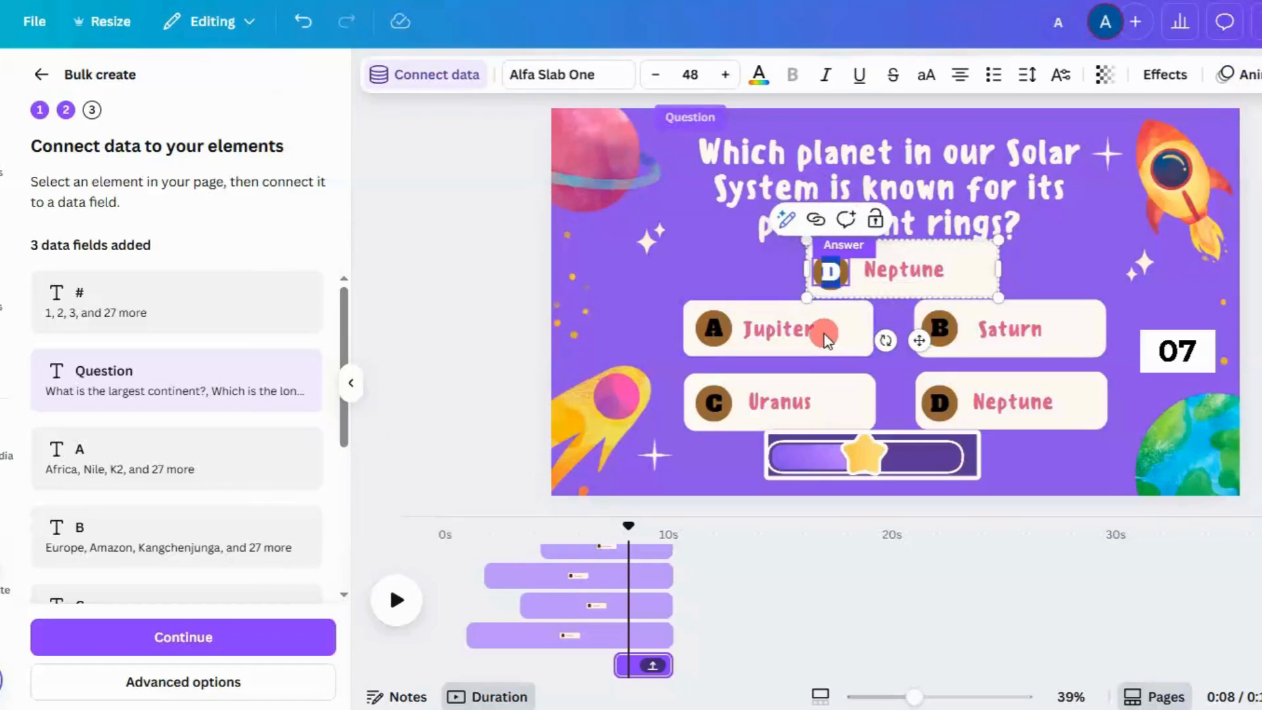
Connect the Jupiter option text to data field A and the Saturn option text to data field B
left_click(817, 338)
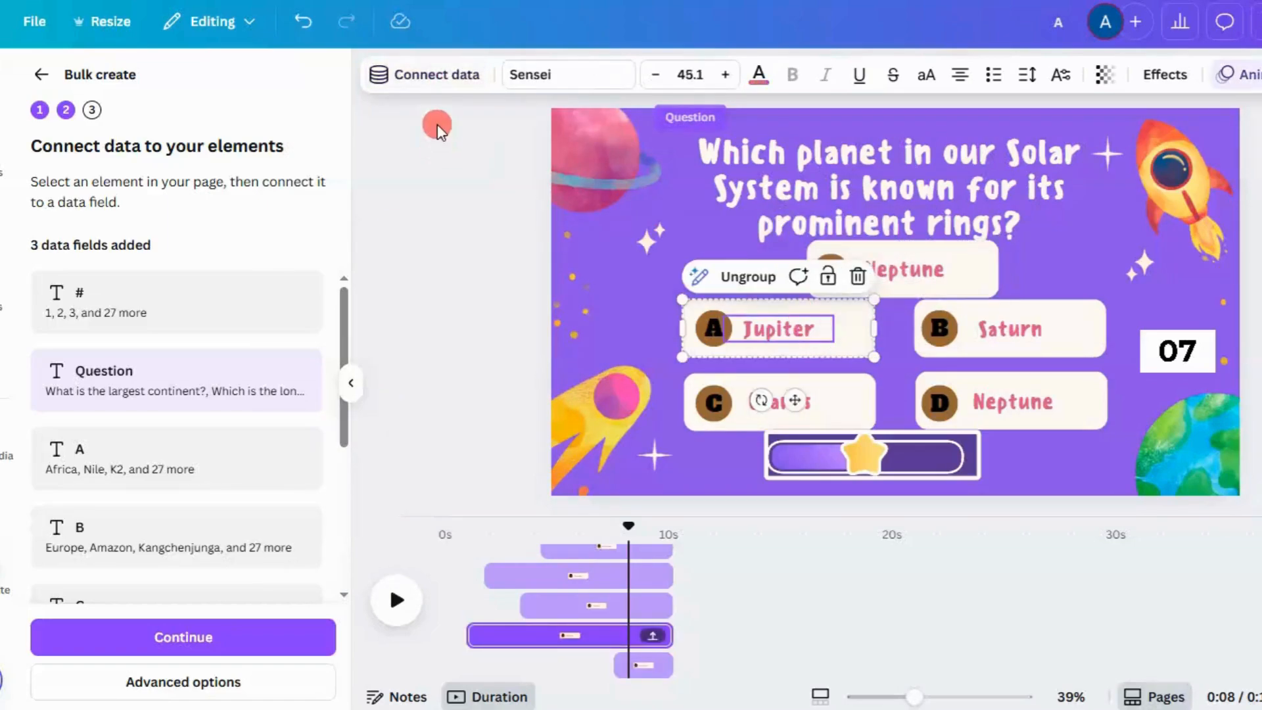
left_click(437, 75)
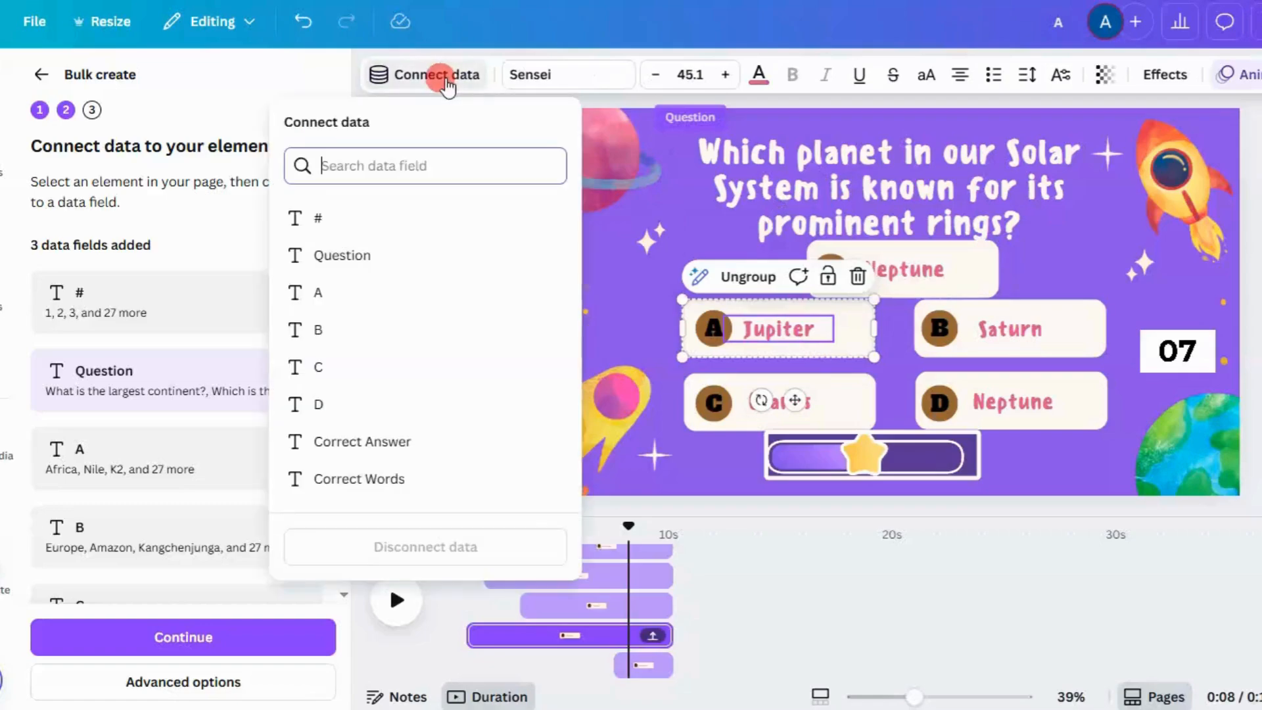
left_click(335, 304)
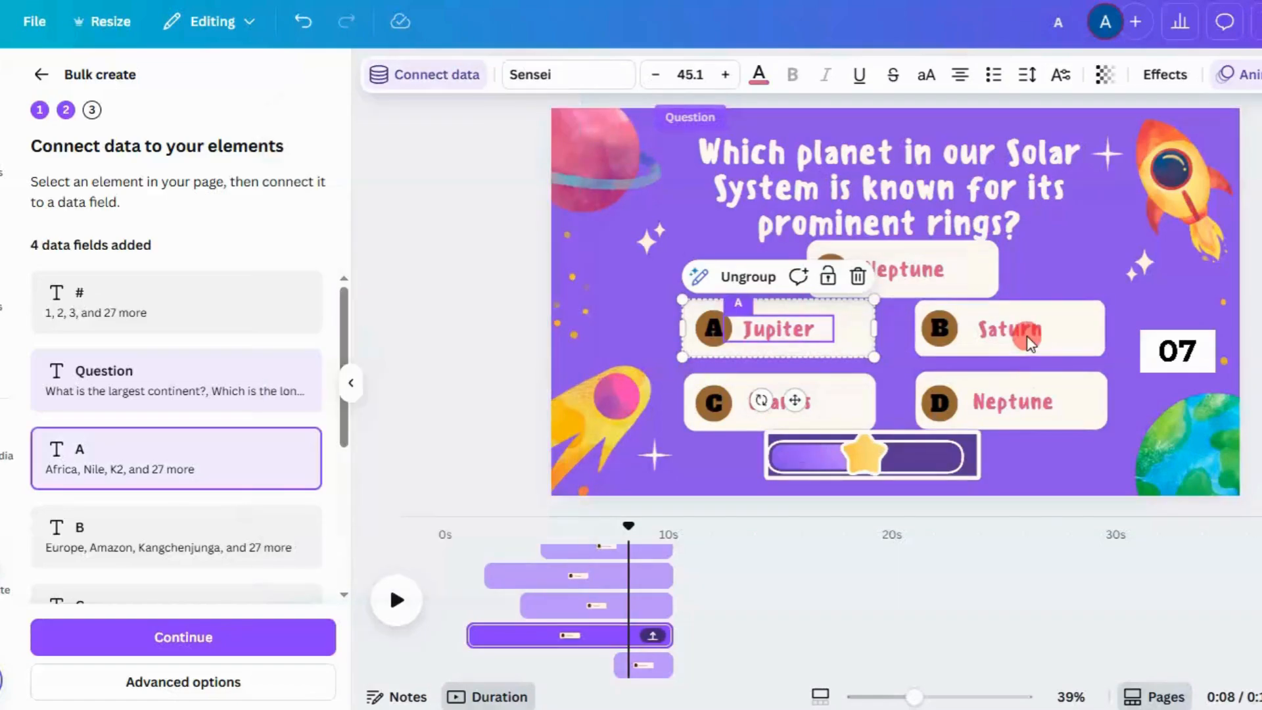
left_click(1028, 365)
left_click(434, 78)
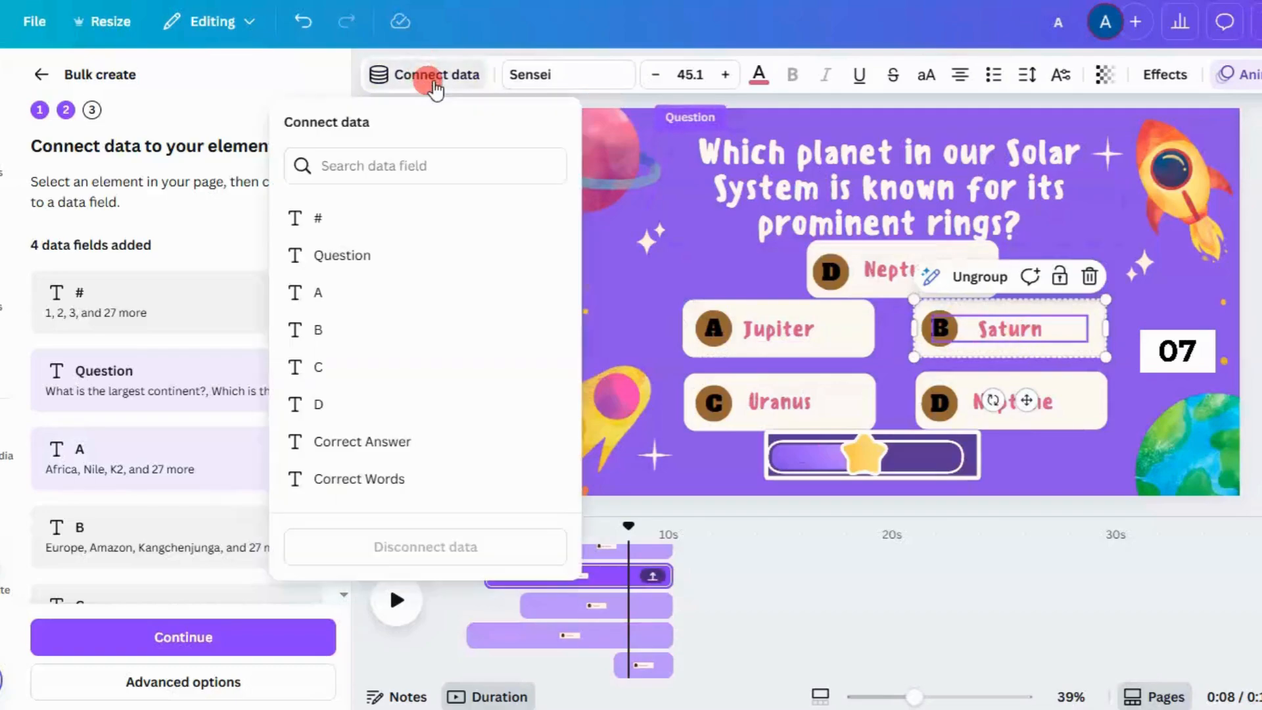
left_click(327, 334)
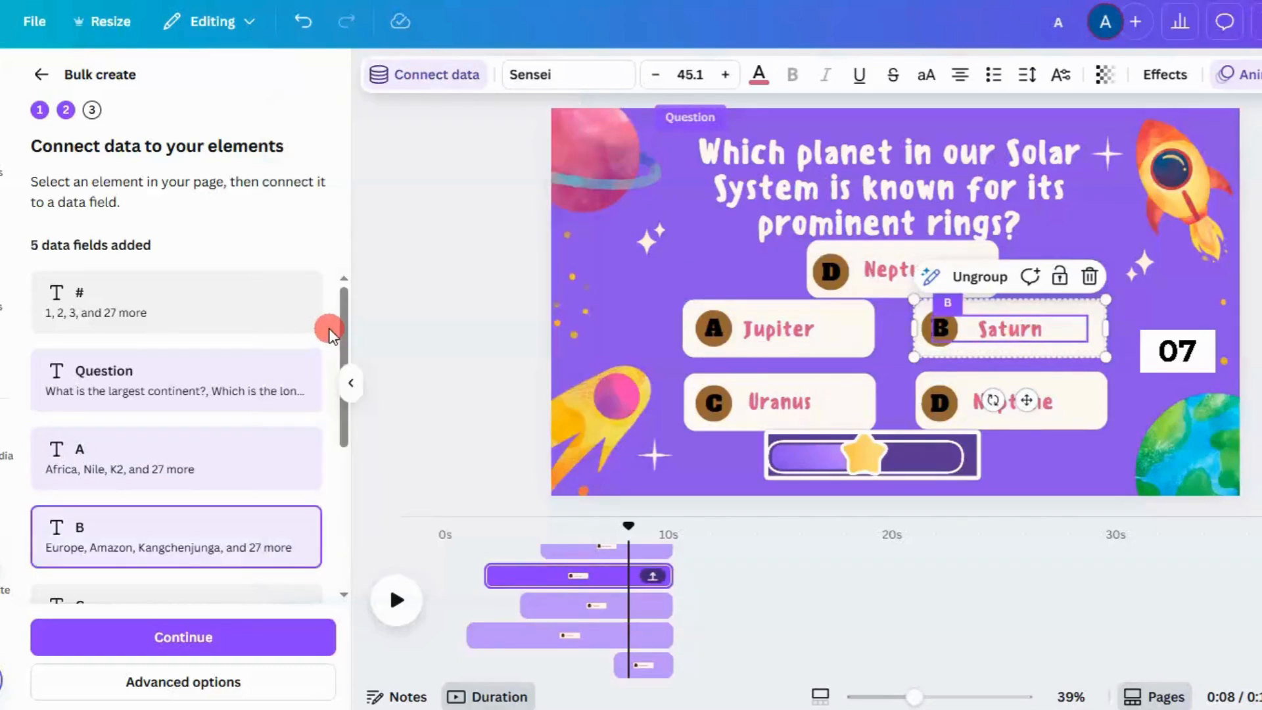
Connect the Uranus option text to data field C and the Neptune text in option box D to data field D
left_click(789, 402)
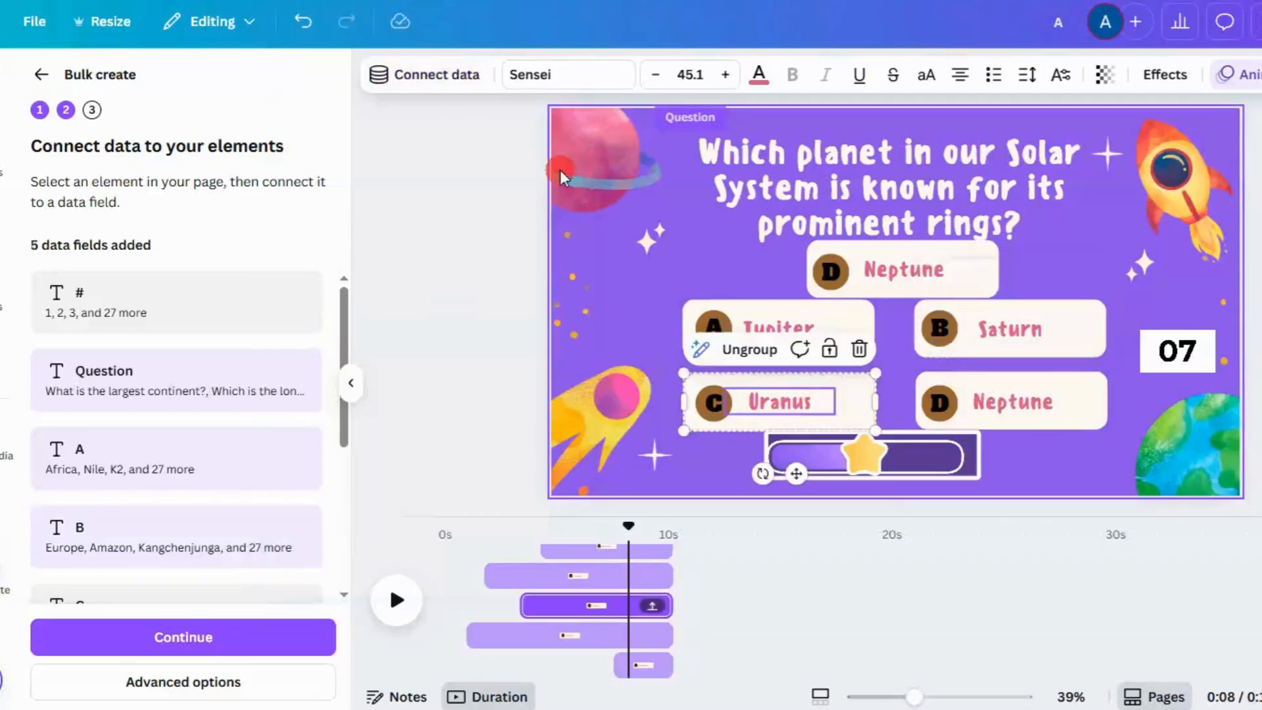
left_click(459, 76)
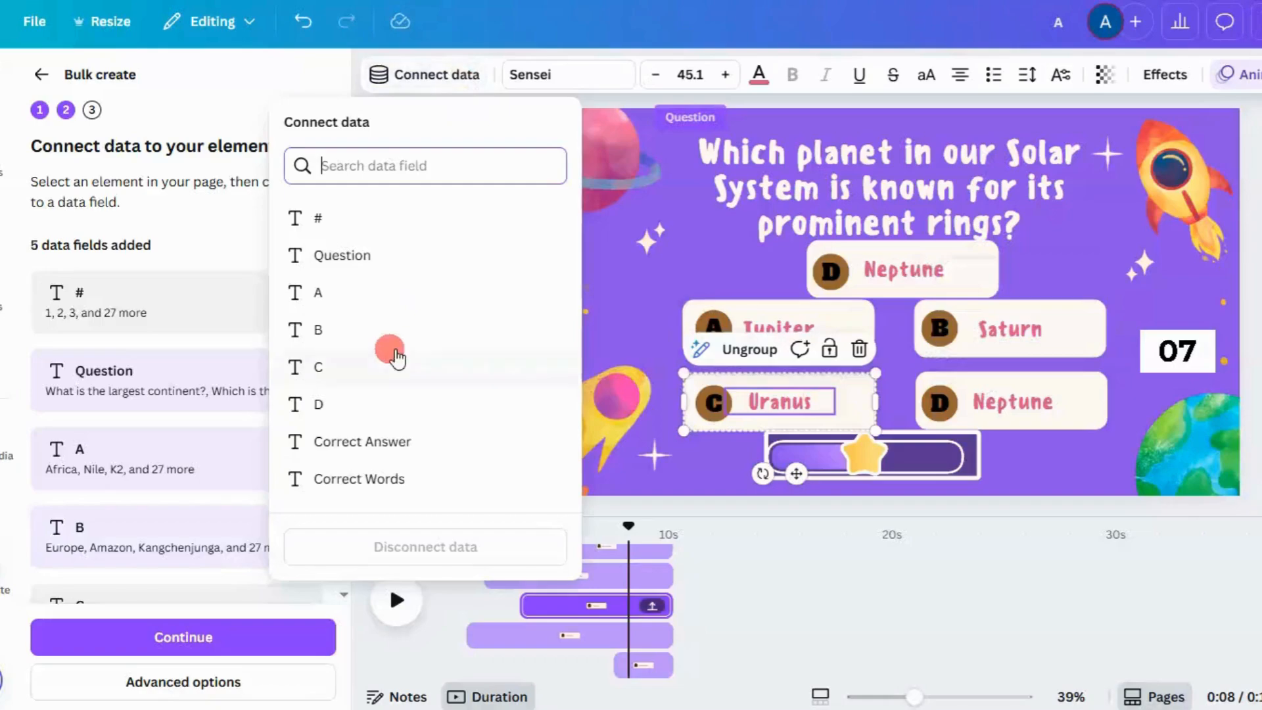
left_click(341, 370)
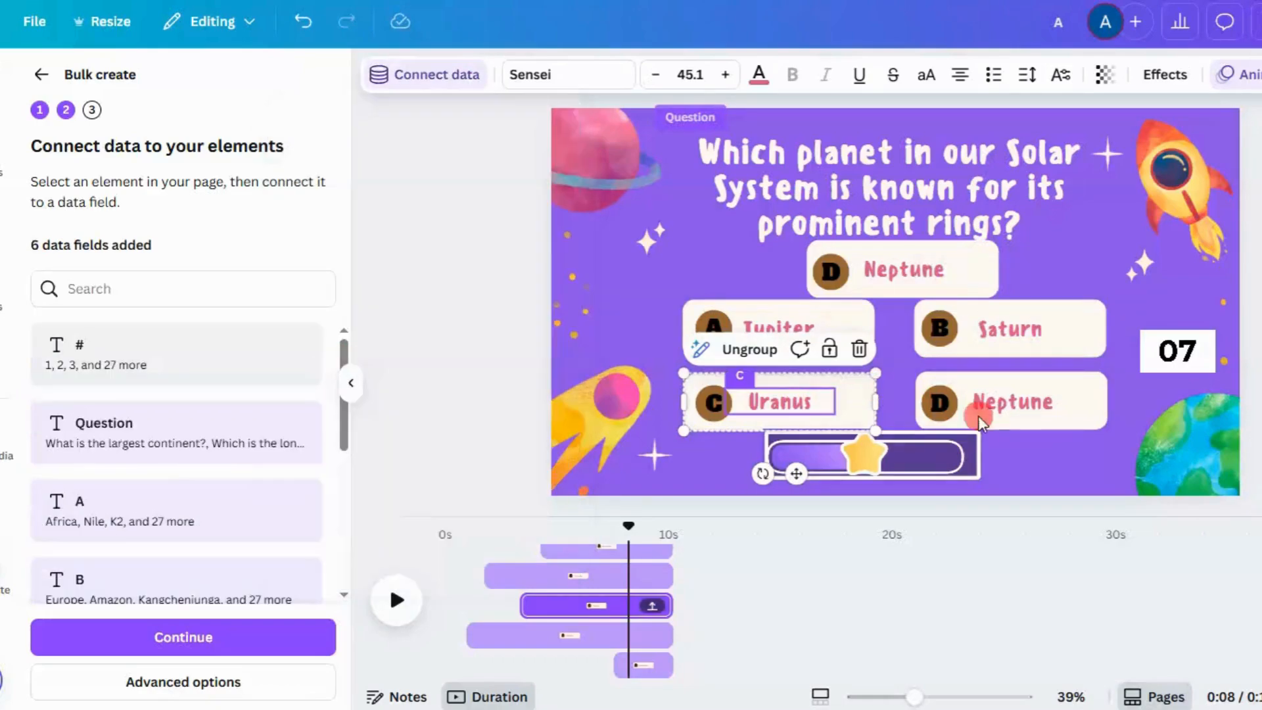
left_click(1010, 404)
left_click(445, 74)
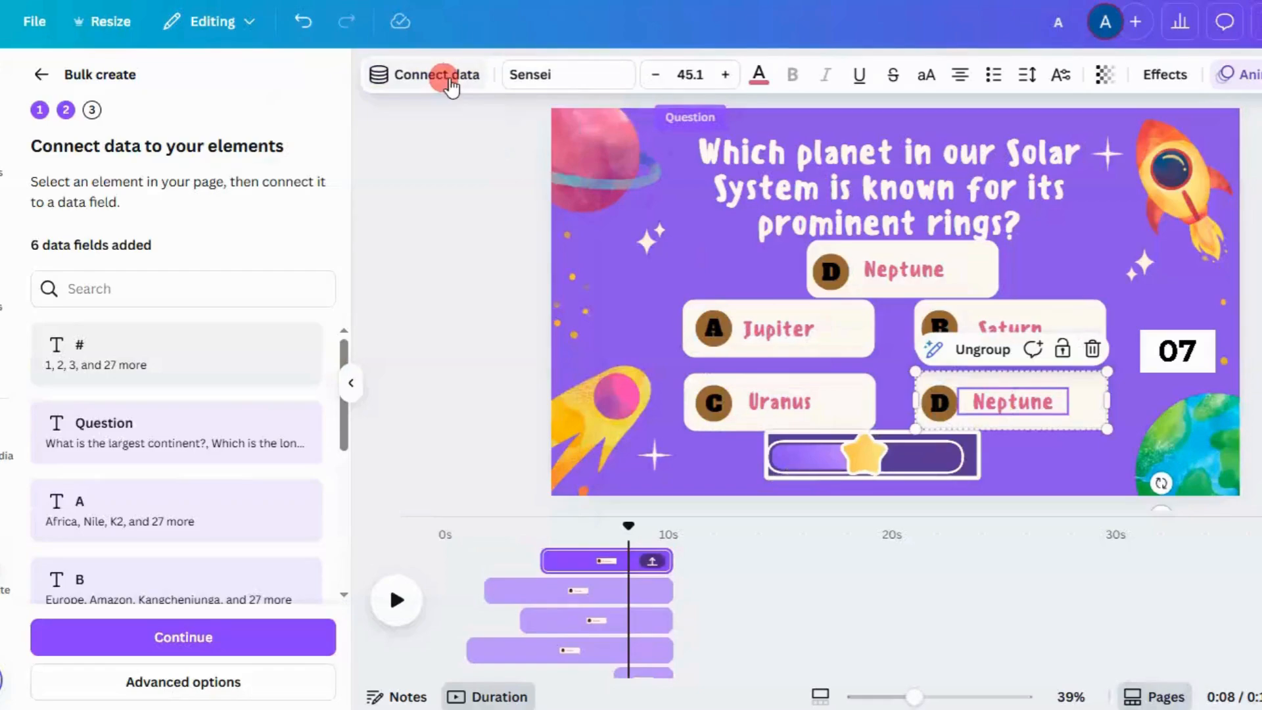
left_click(322, 405)
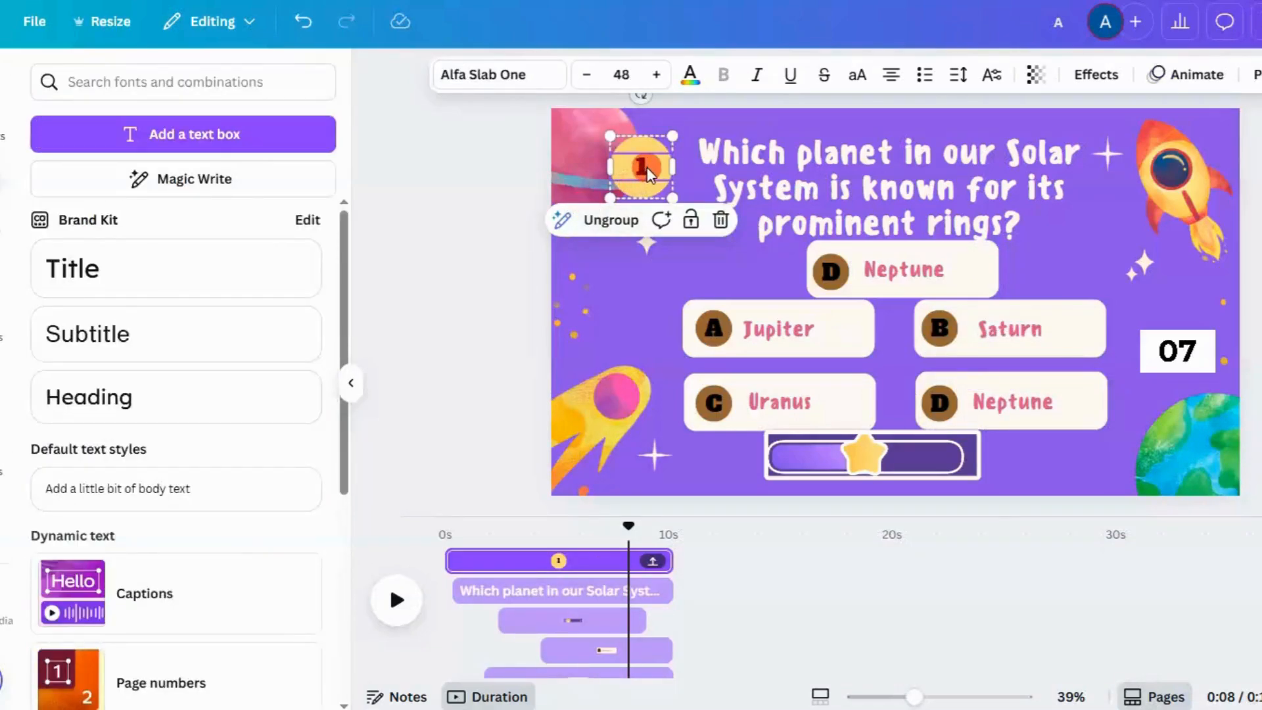
left_click(647, 166)
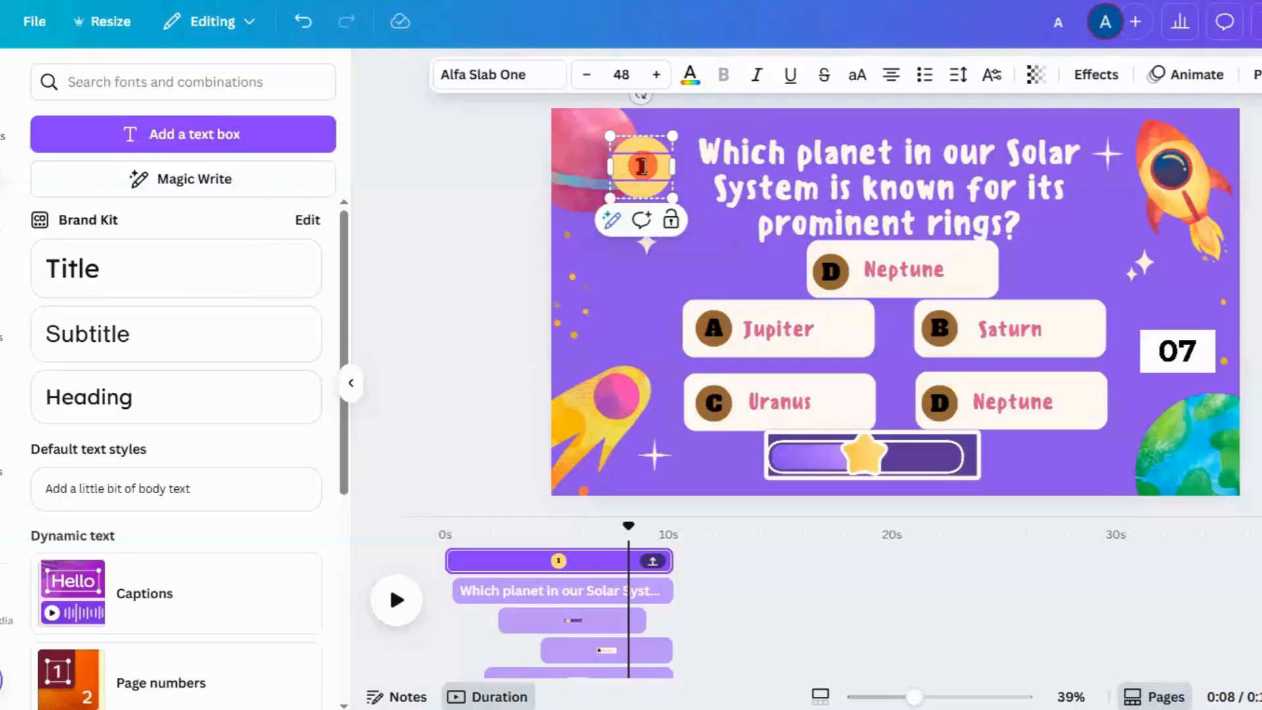
right_click(639, 168)
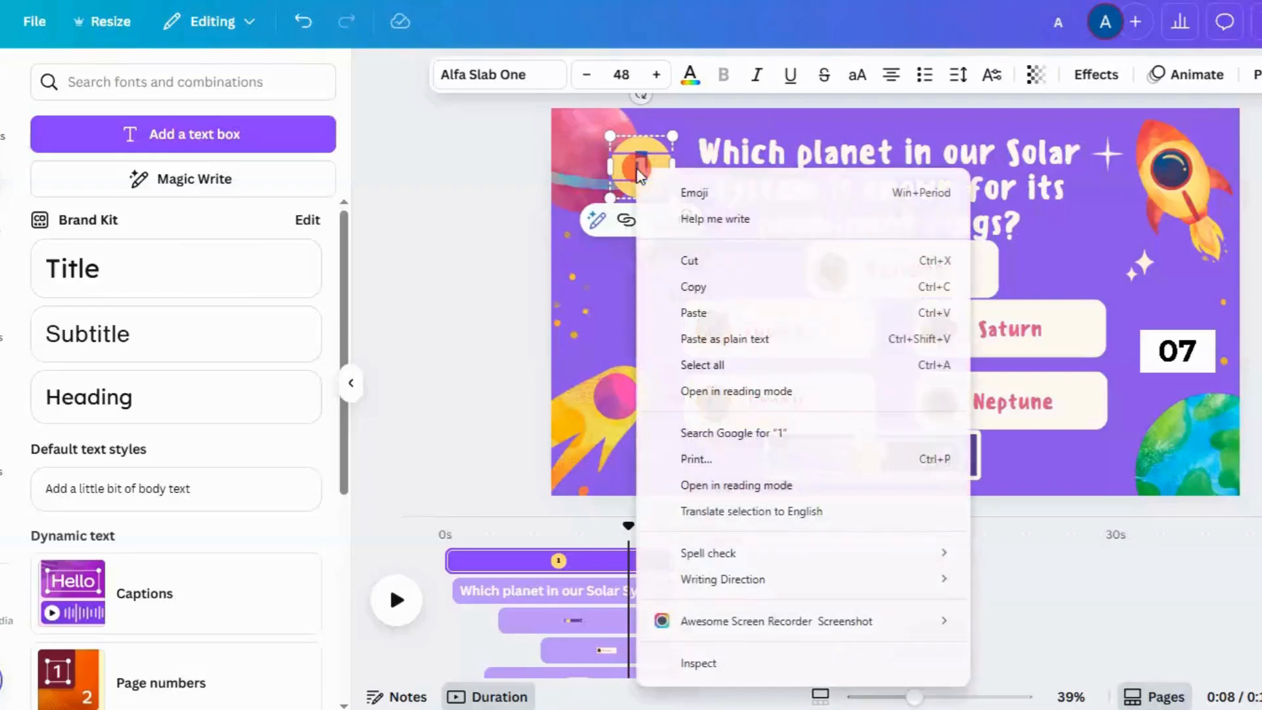
left_click(421, 280)
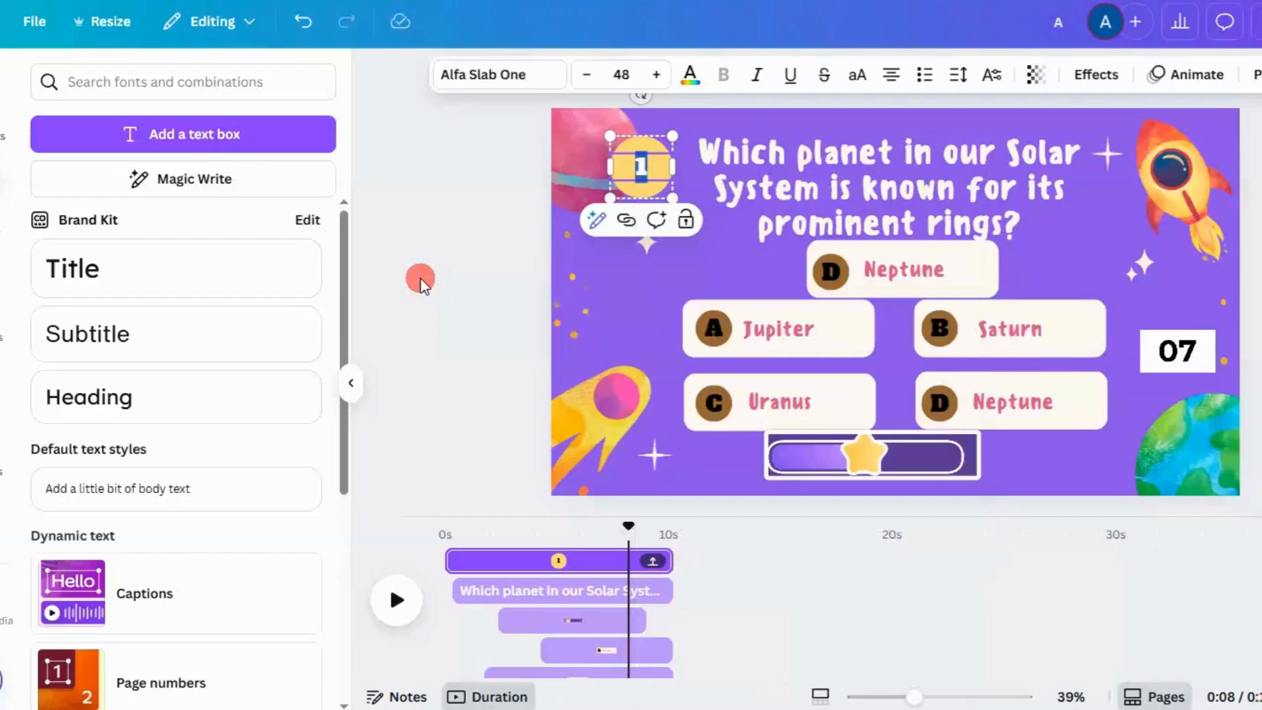
left_click(648, 180)
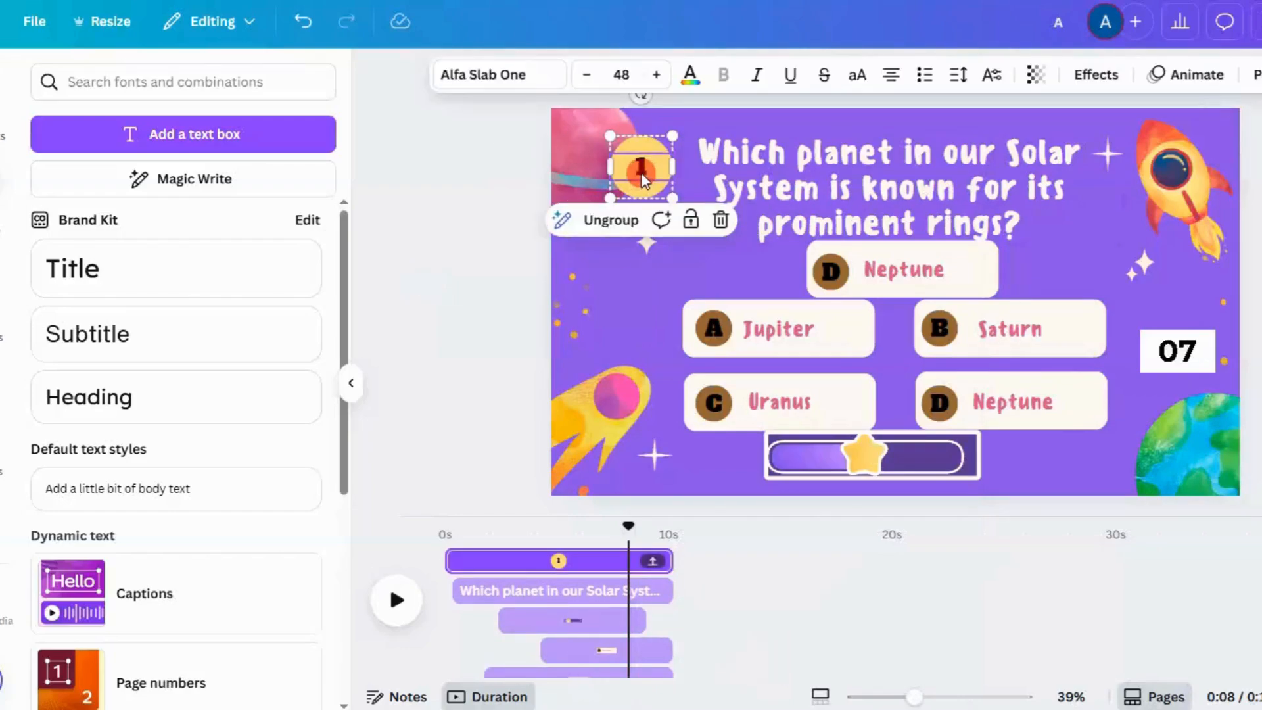
double_click(641, 172)
right_click(642, 173)
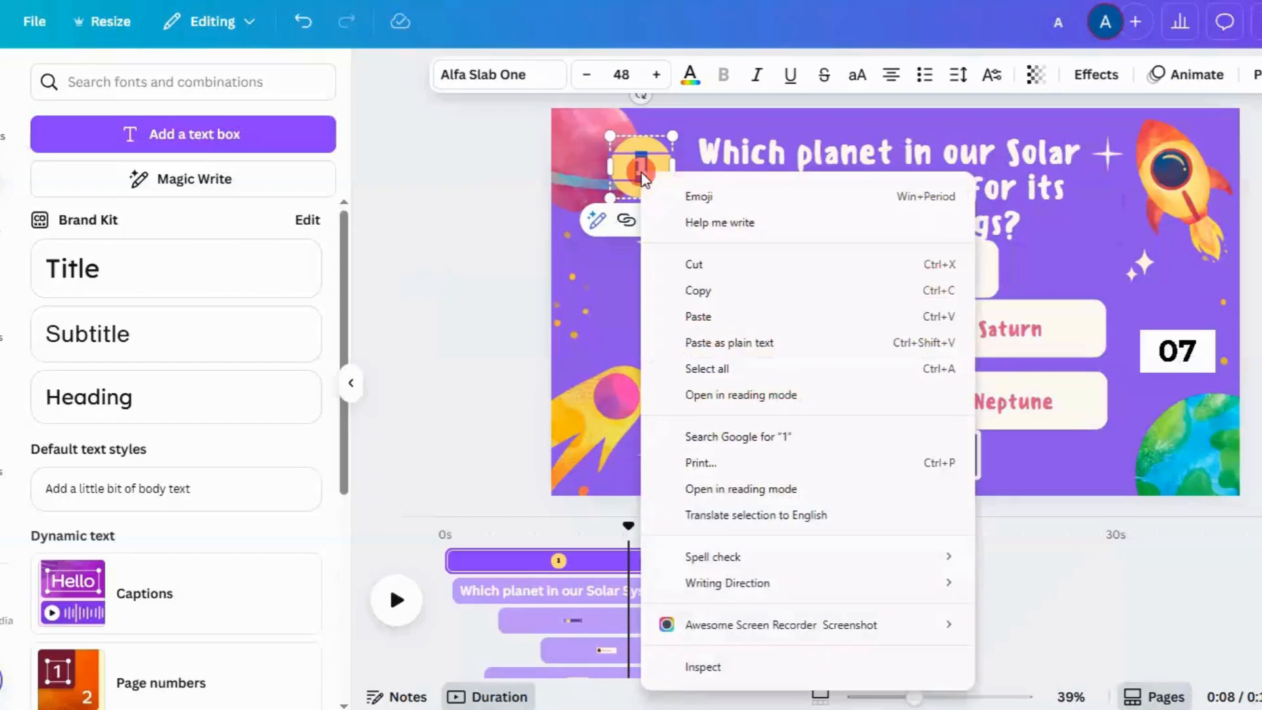
left_click(622, 181)
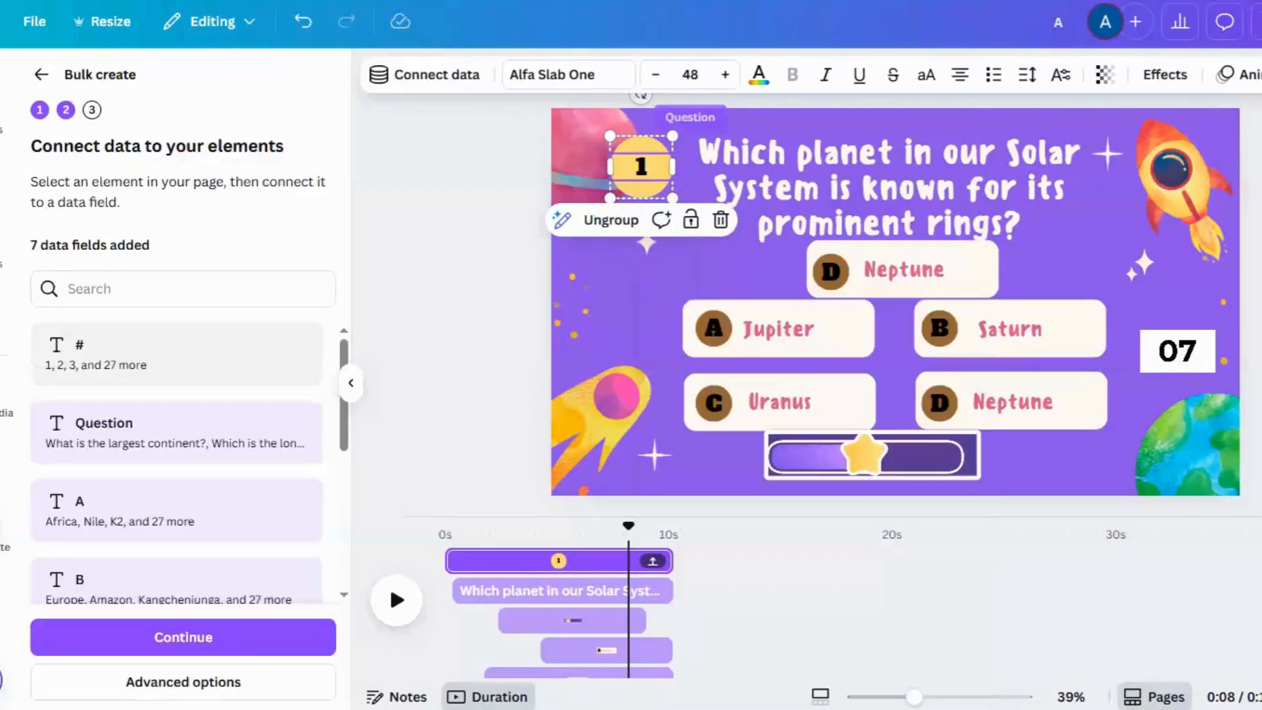
Connect the number 1 in the yellow question-number circle to the # data field
double_click(649, 169)
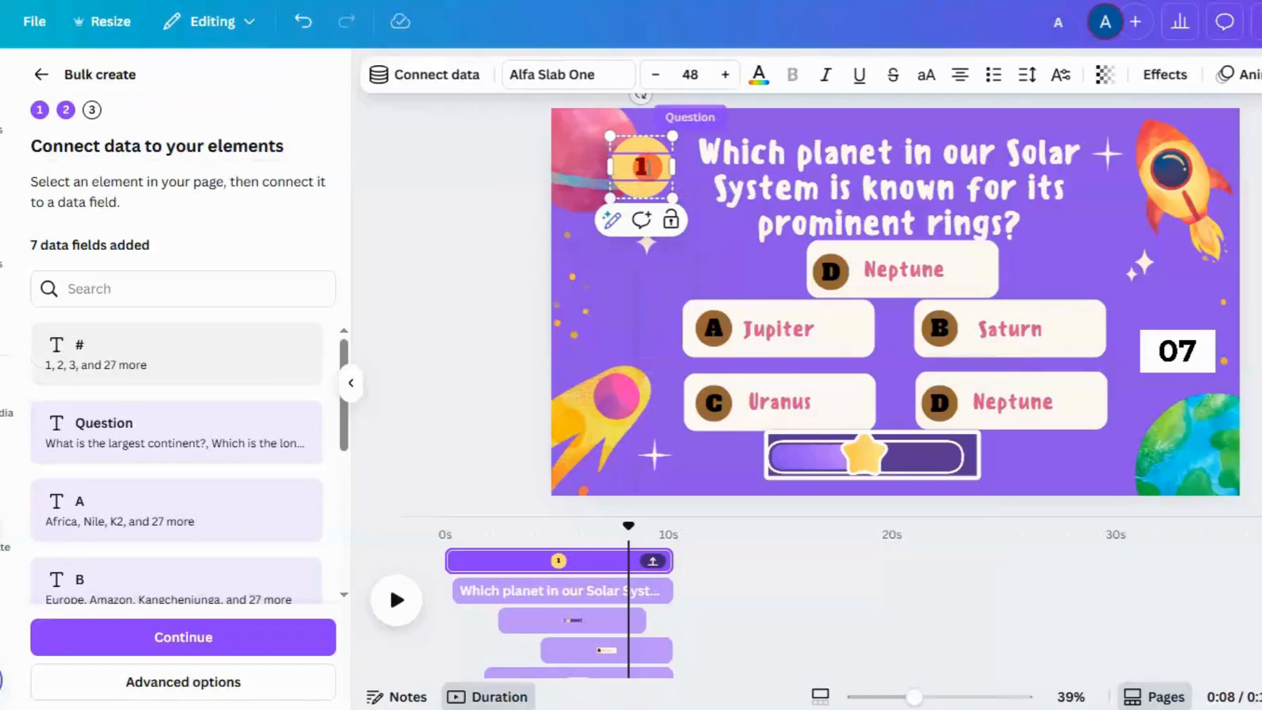
left_click(451, 79)
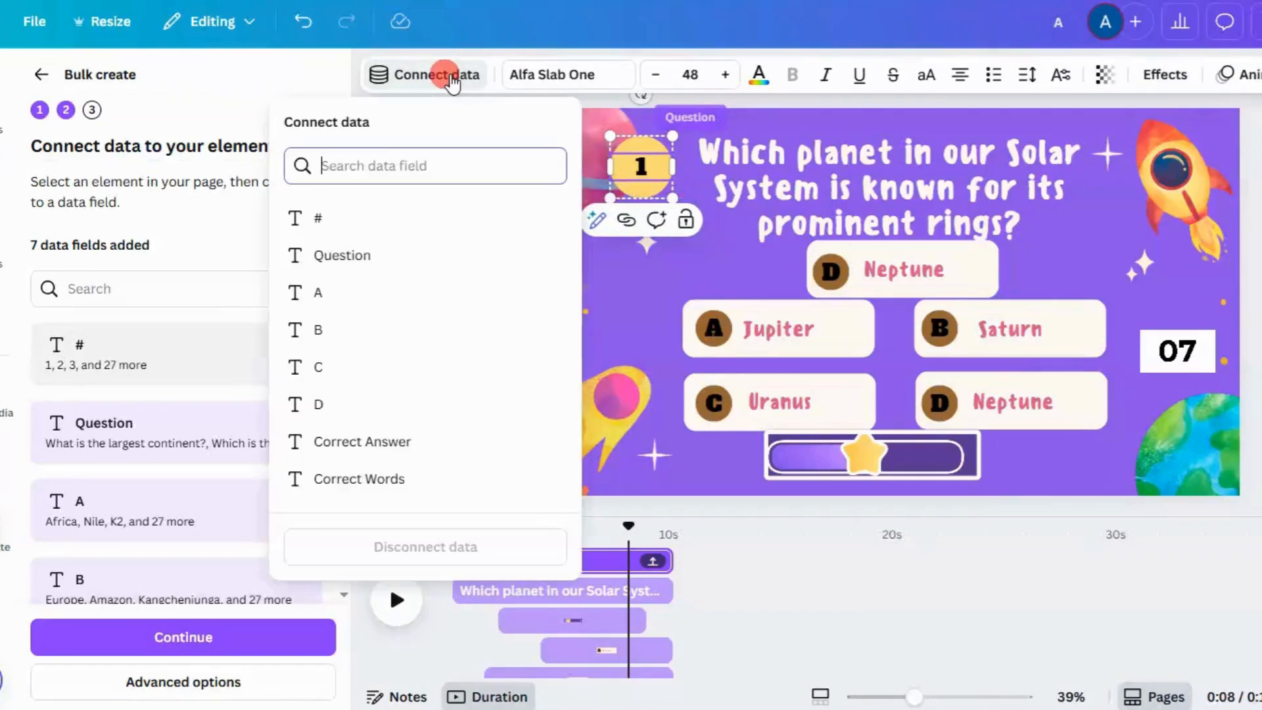
left_click(315, 219)
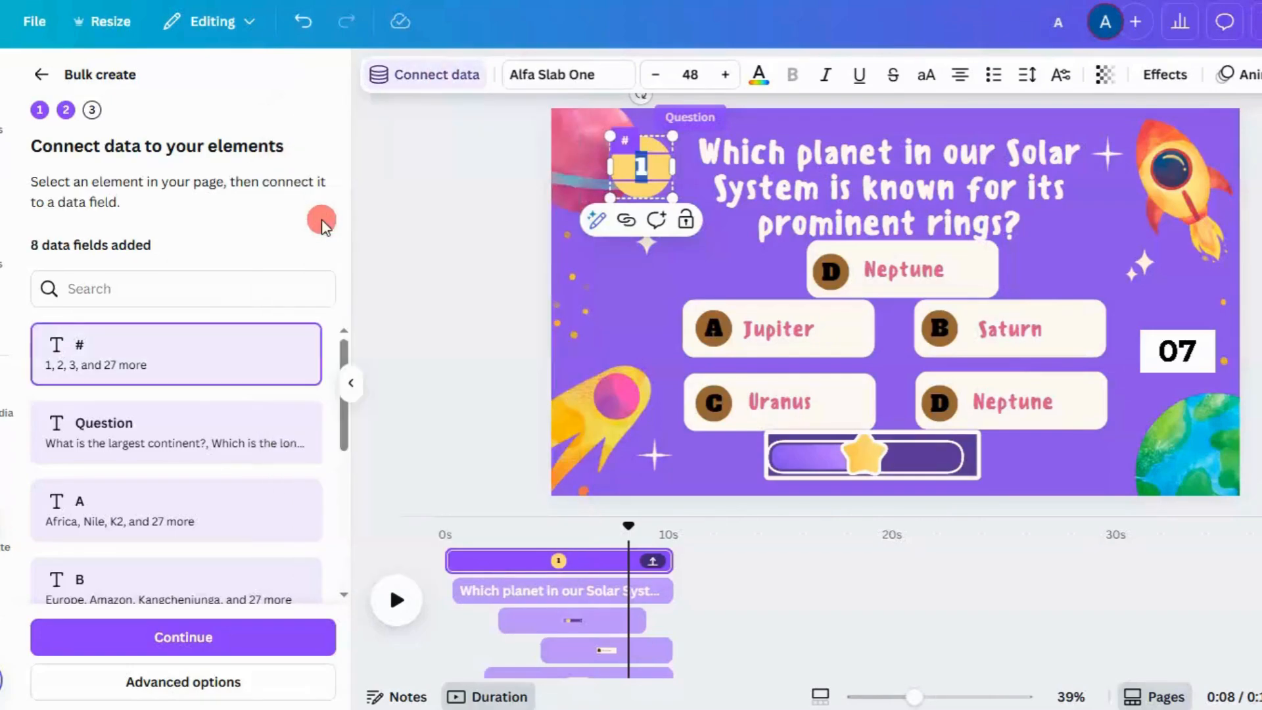
Check the data connections of the question, the correct-answer box and the texts in the four option boxes
left_click(853, 151)
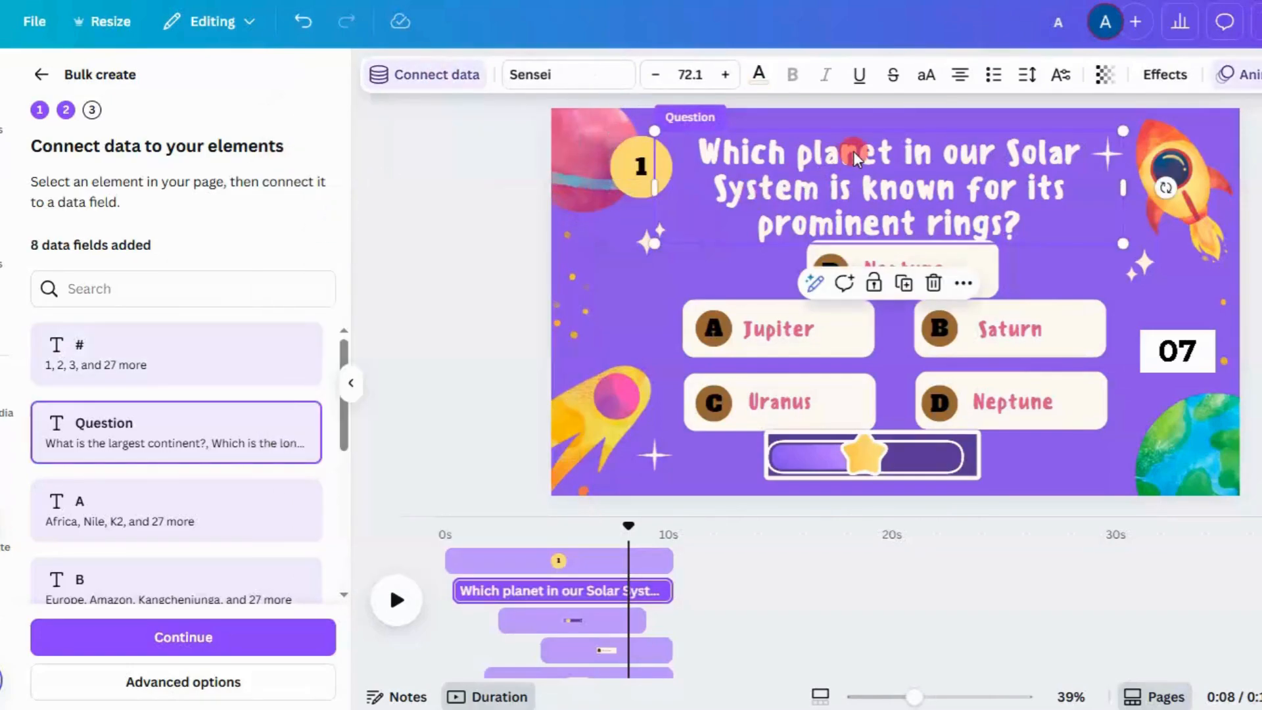
left_click(976, 265)
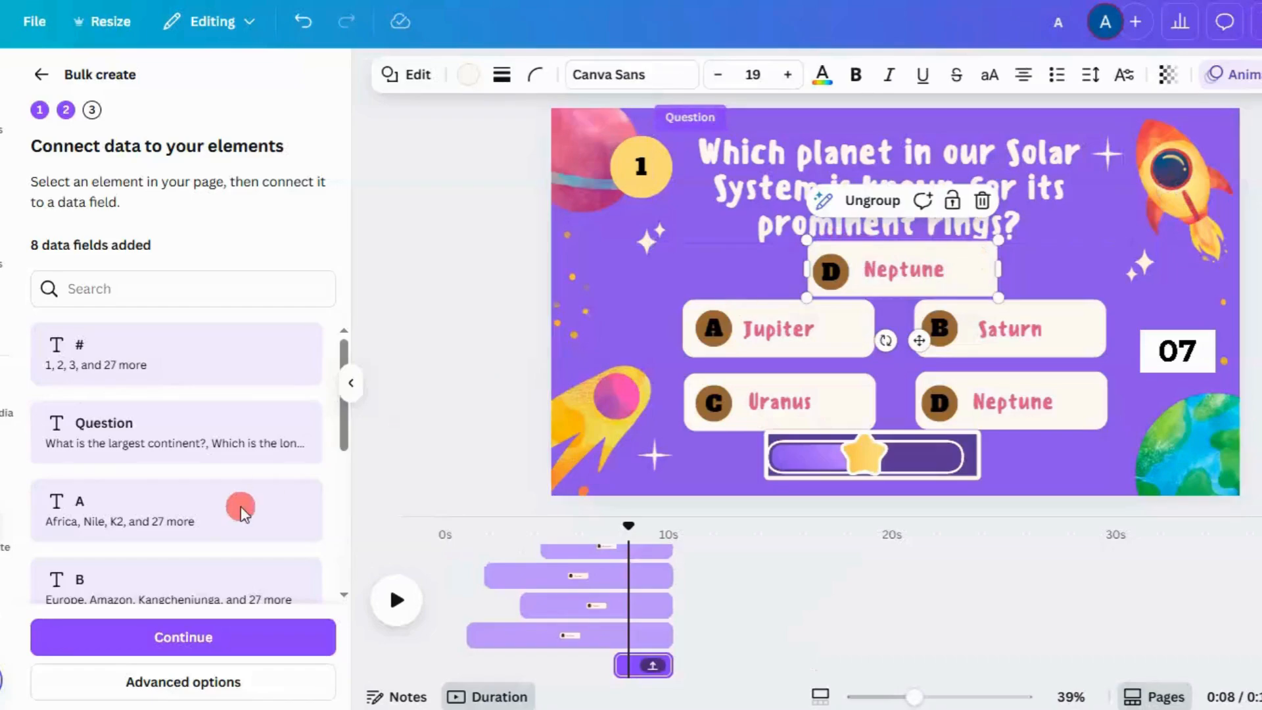
left_click(915, 282)
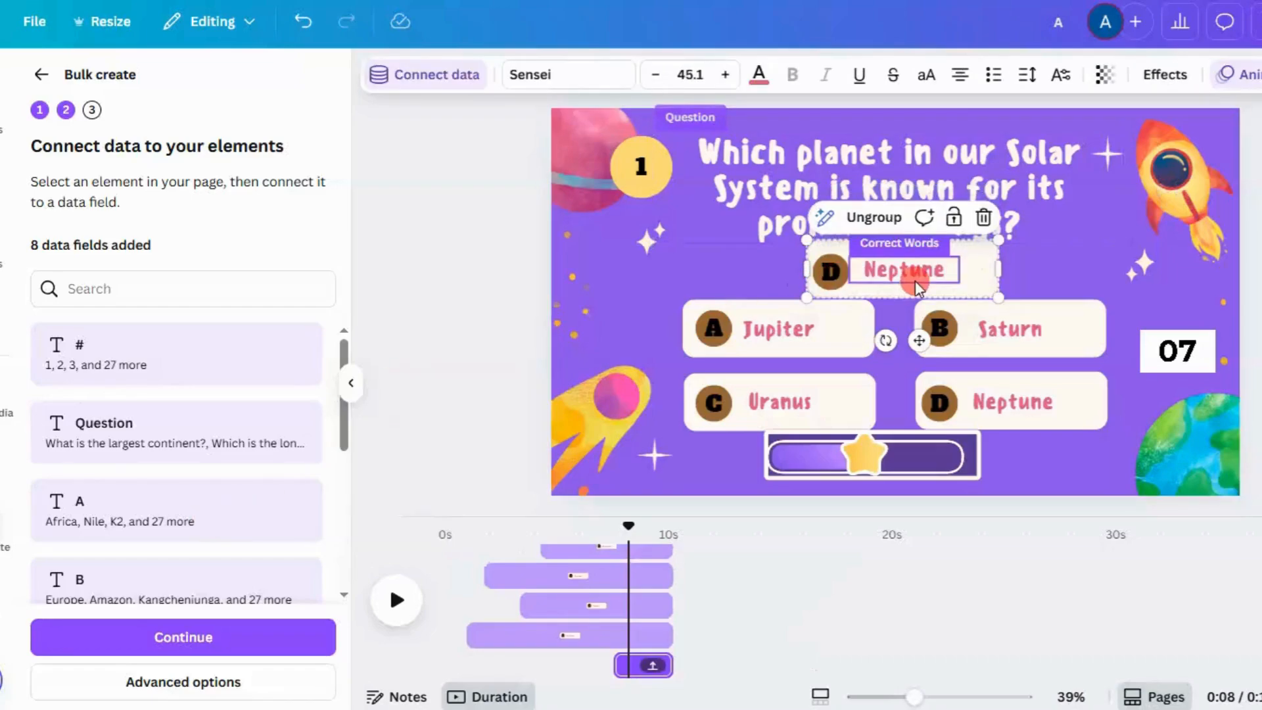
left_click(829, 271)
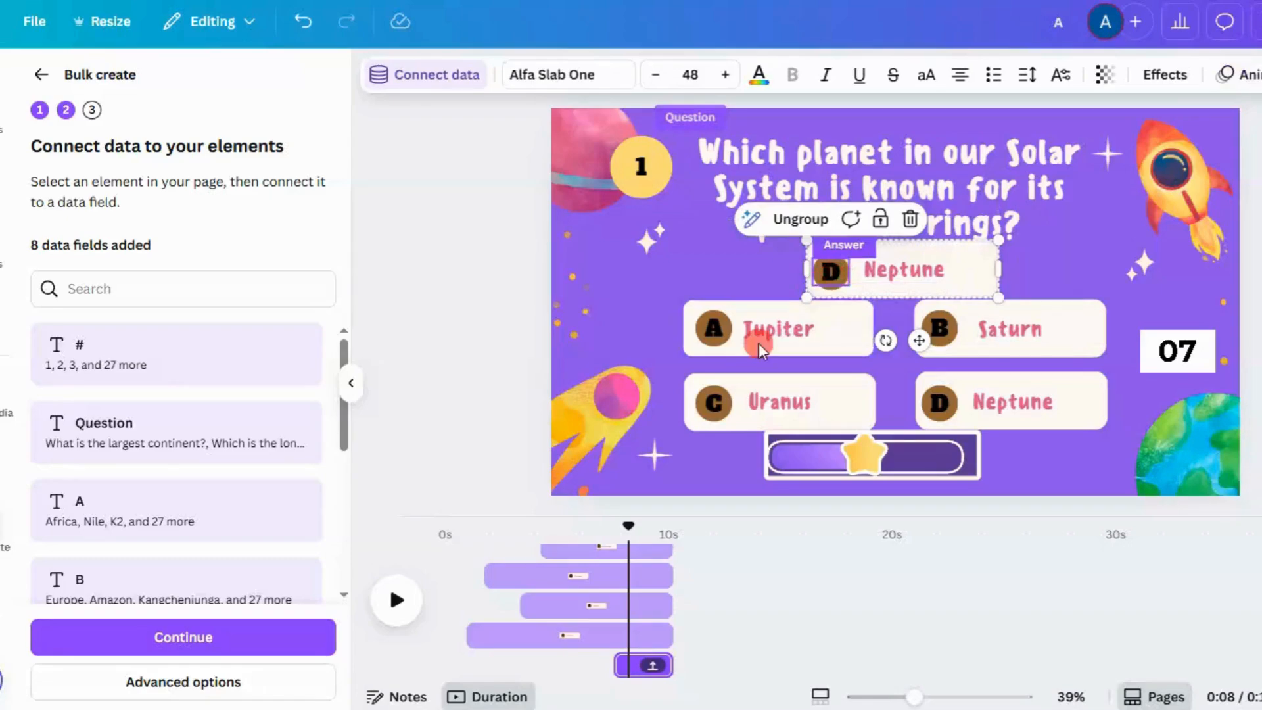
left_click(776, 337)
left_click(714, 327)
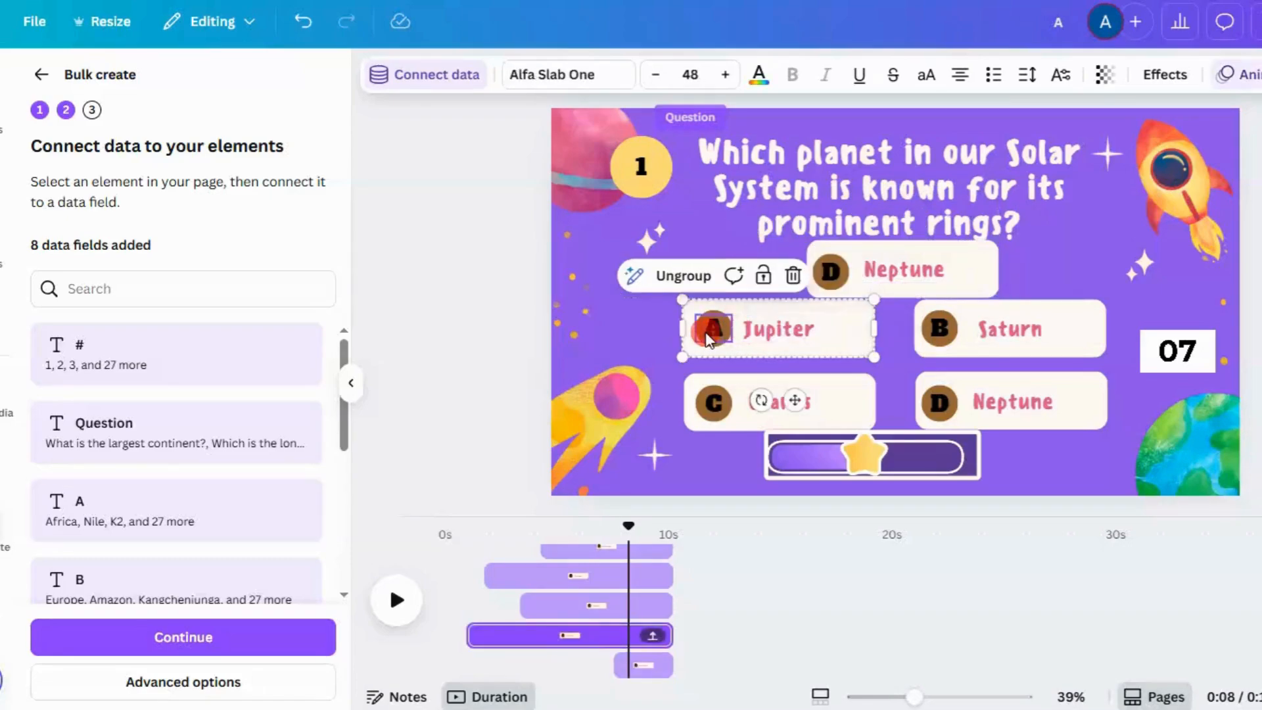
left_click(716, 387)
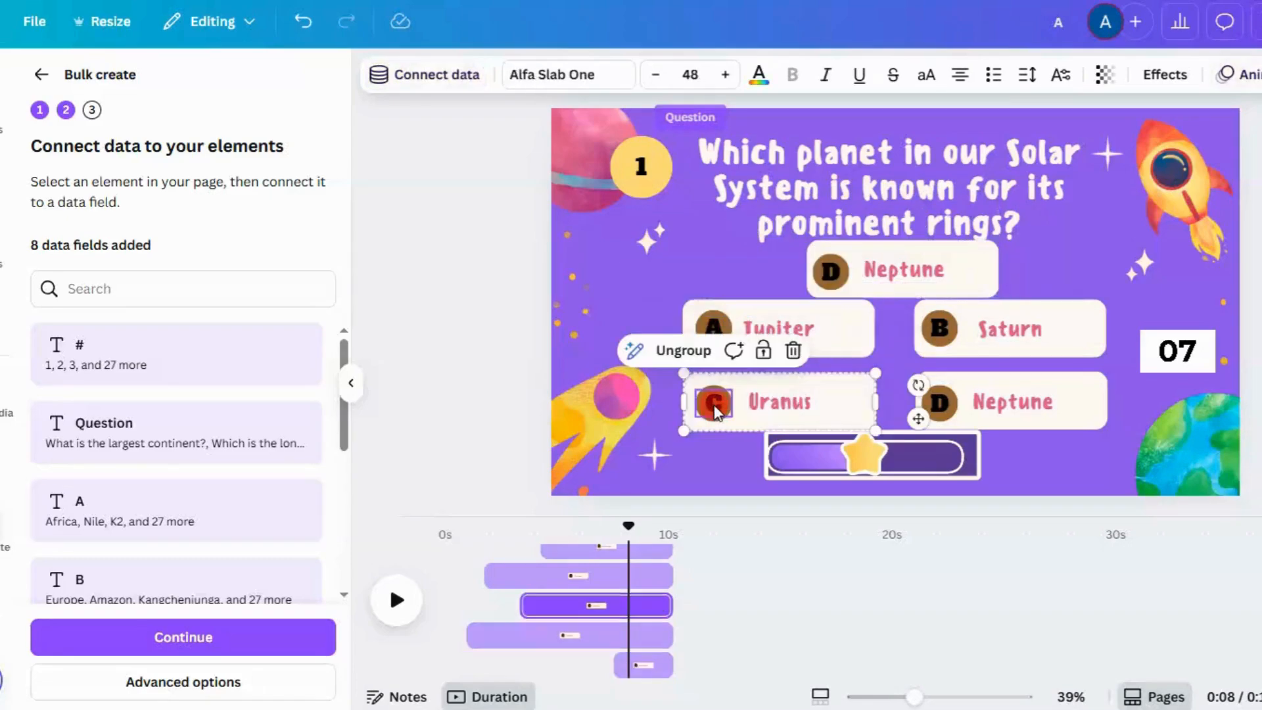
left_click(788, 412)
left_click(1034, 402)
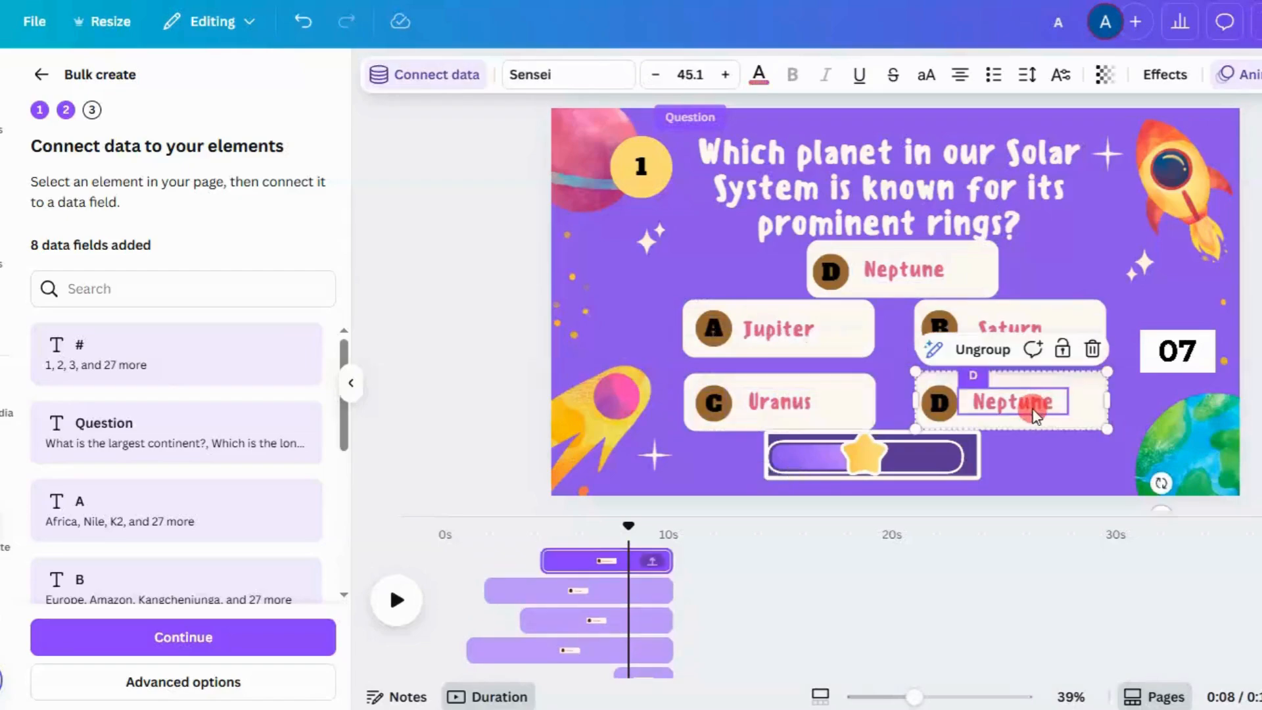
left_click(1034, 332)
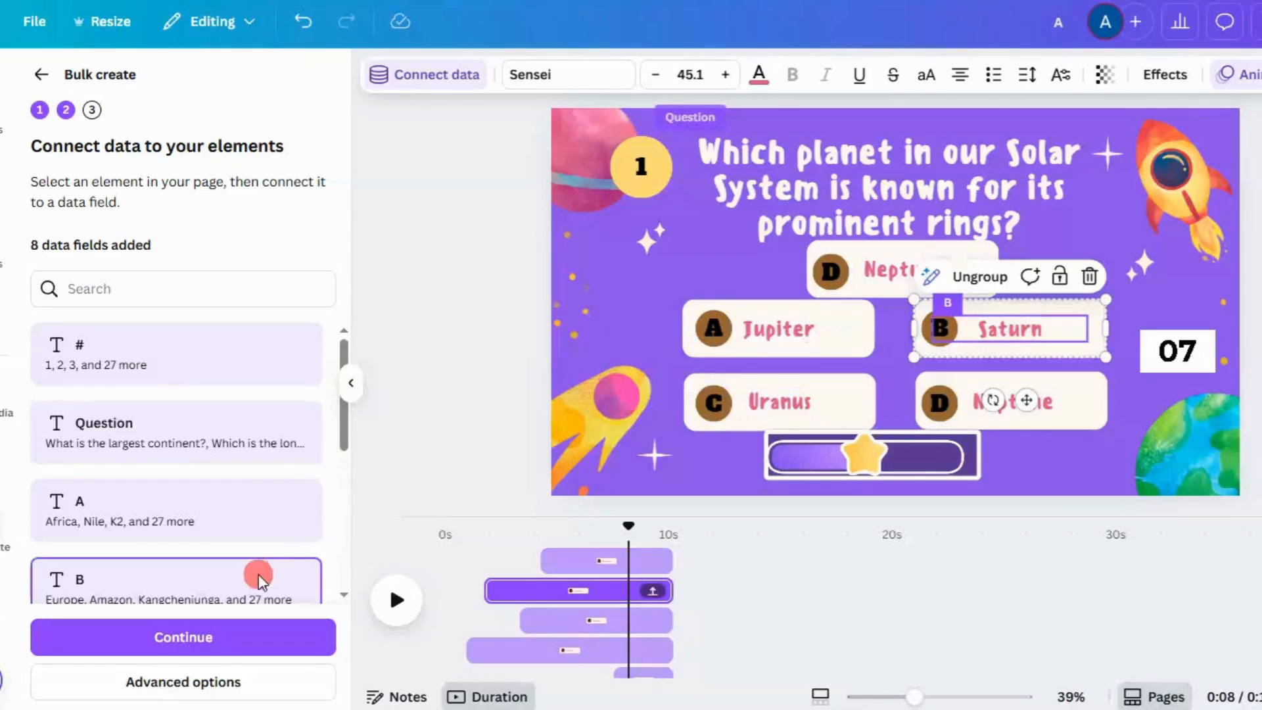
Continue to applying the data, generate the 30 designs with all rows selected, and open the created result
left_click(209, 638)
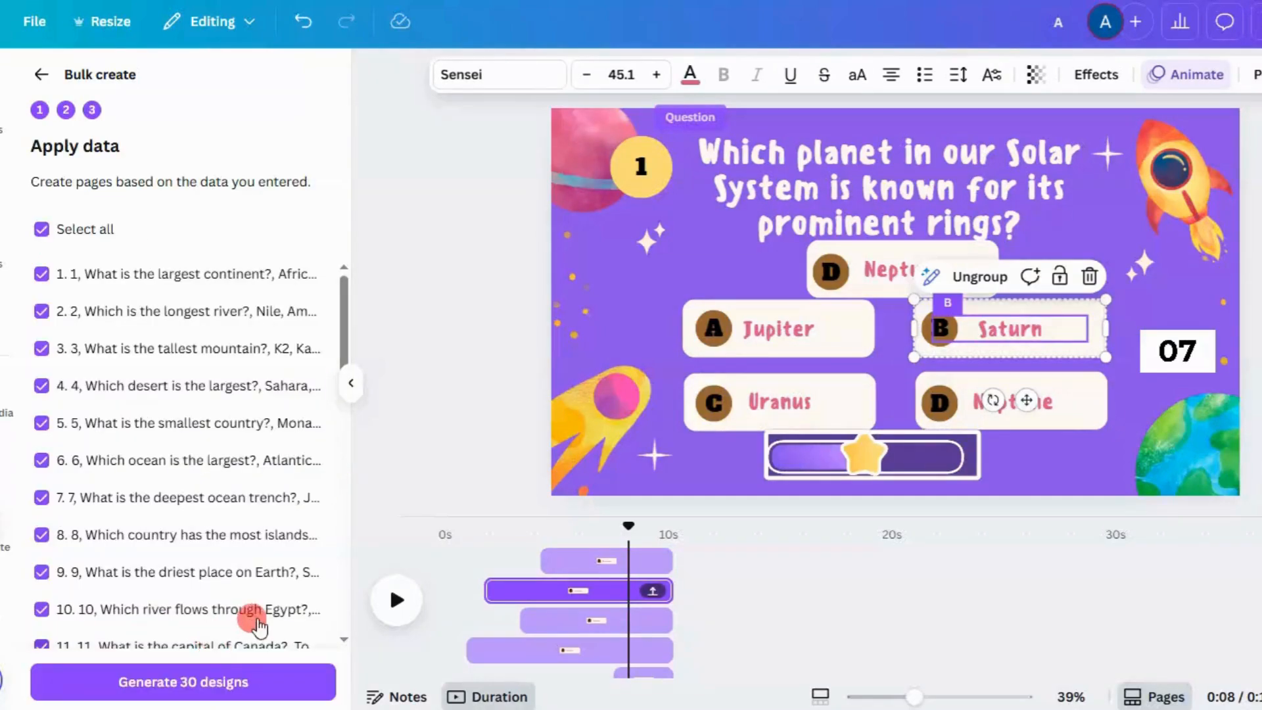
left_click(209, 687)
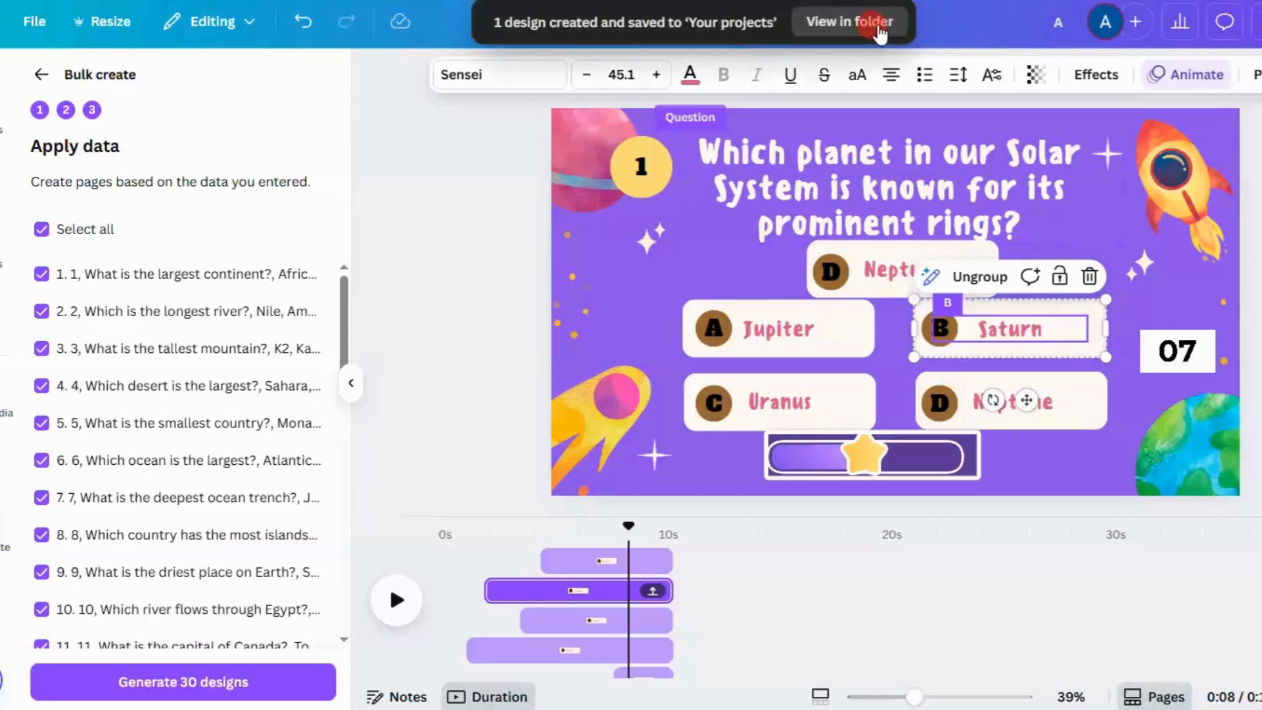
left_click(875, 25)
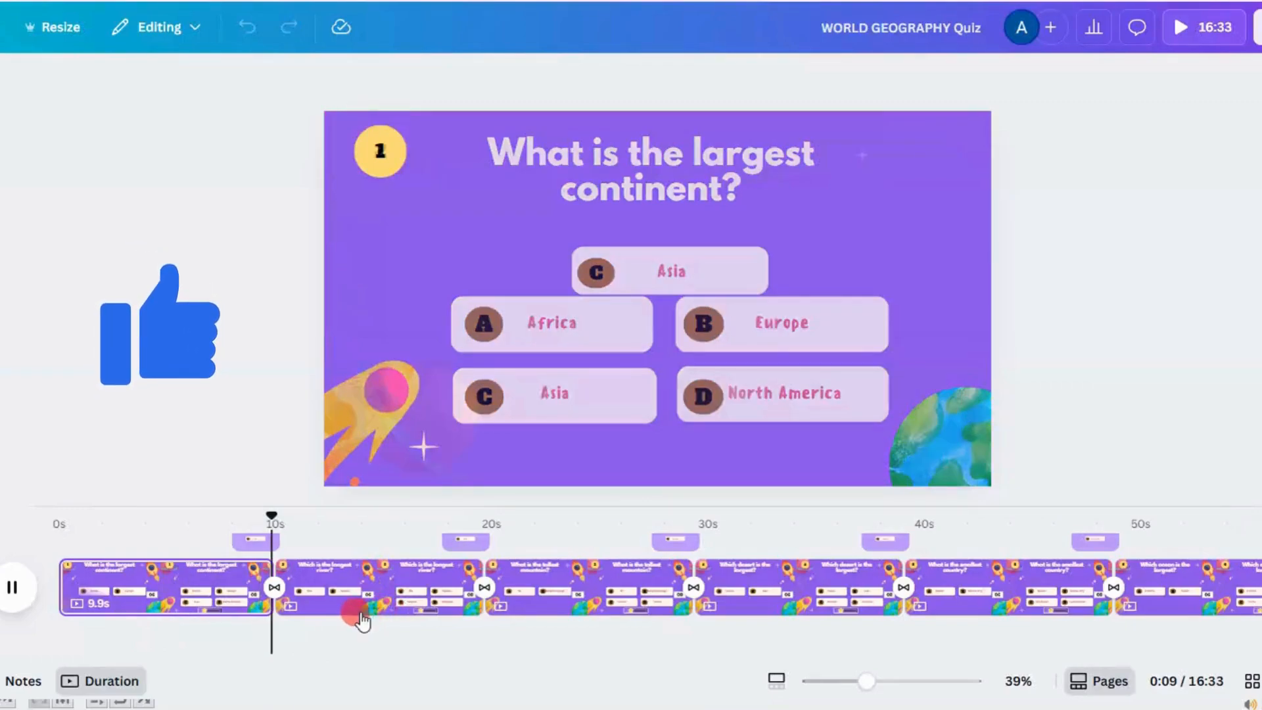
Preview the quiz at several points along the timeline, from the longest-river question through to the largest-ocean question
left_click(361, 619)
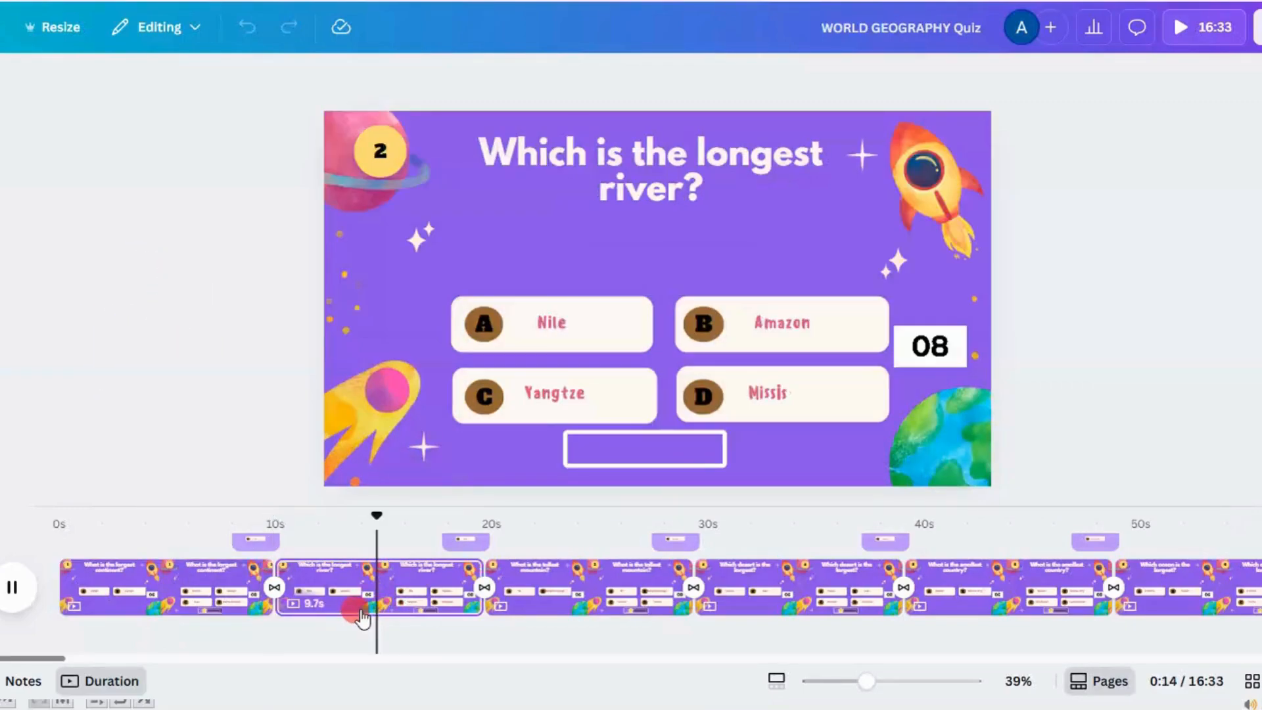
left_click(605, 612)
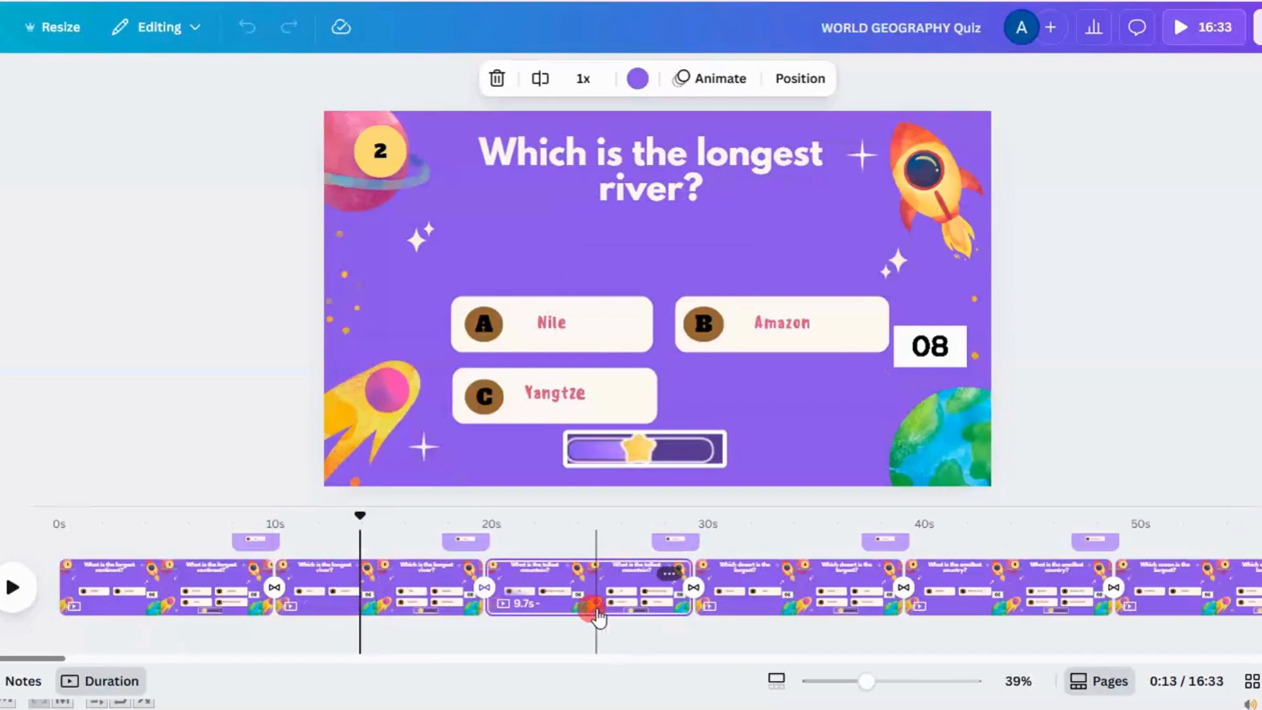
left_click(596, 615)
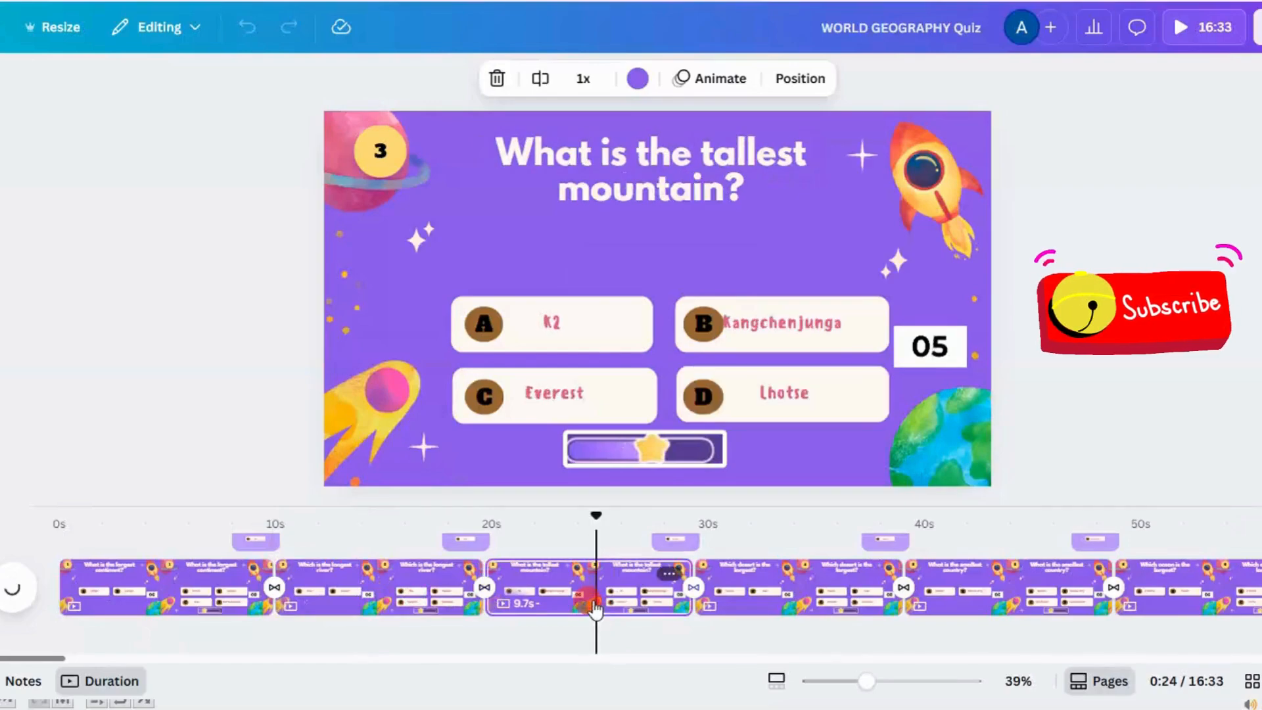
left_click(835, 583)
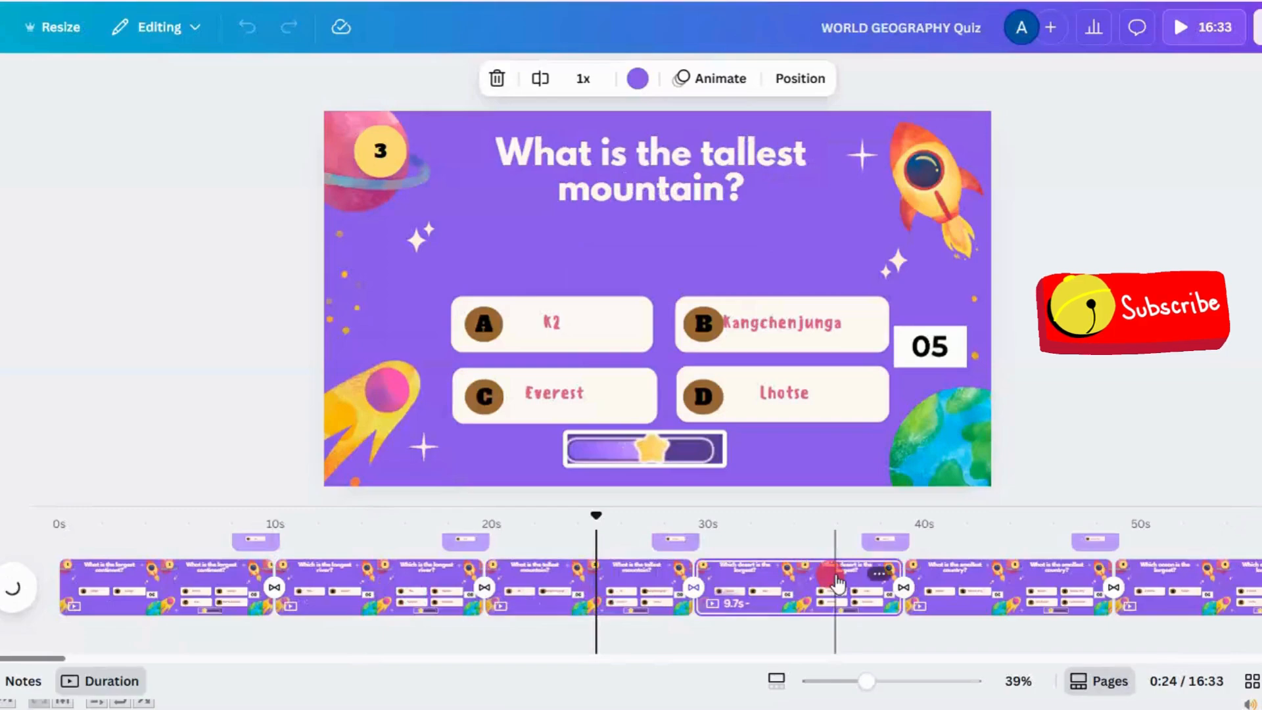
left_click(1016, 591)
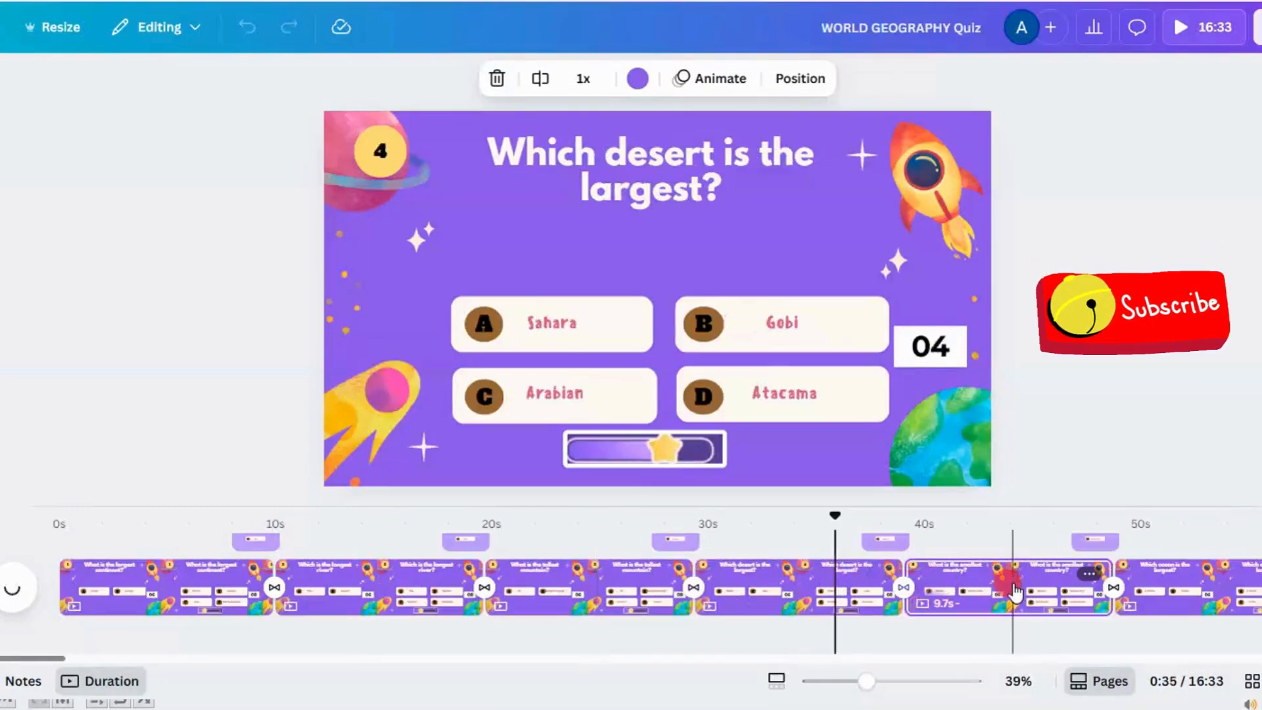
left_click(1199, 587)
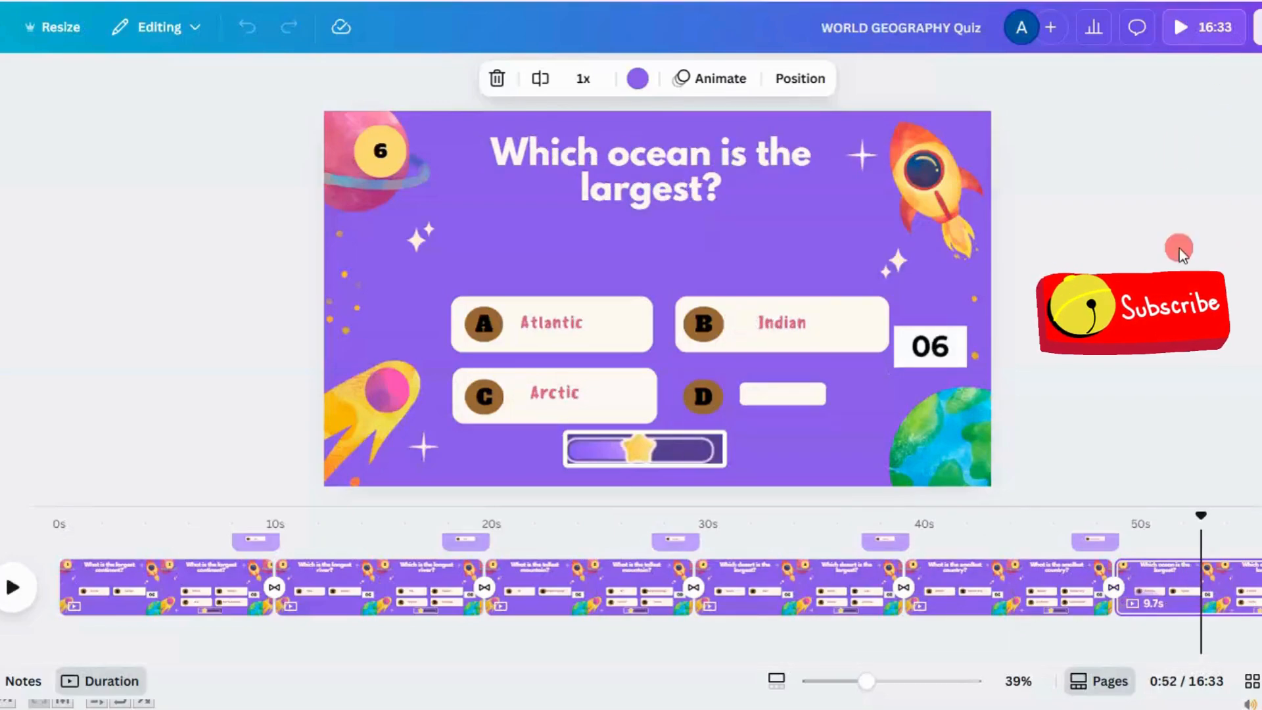
Show all pages as a grid and look through the quiz pages from the first question to the closing subscribe page and back
left_click(1251, 681)
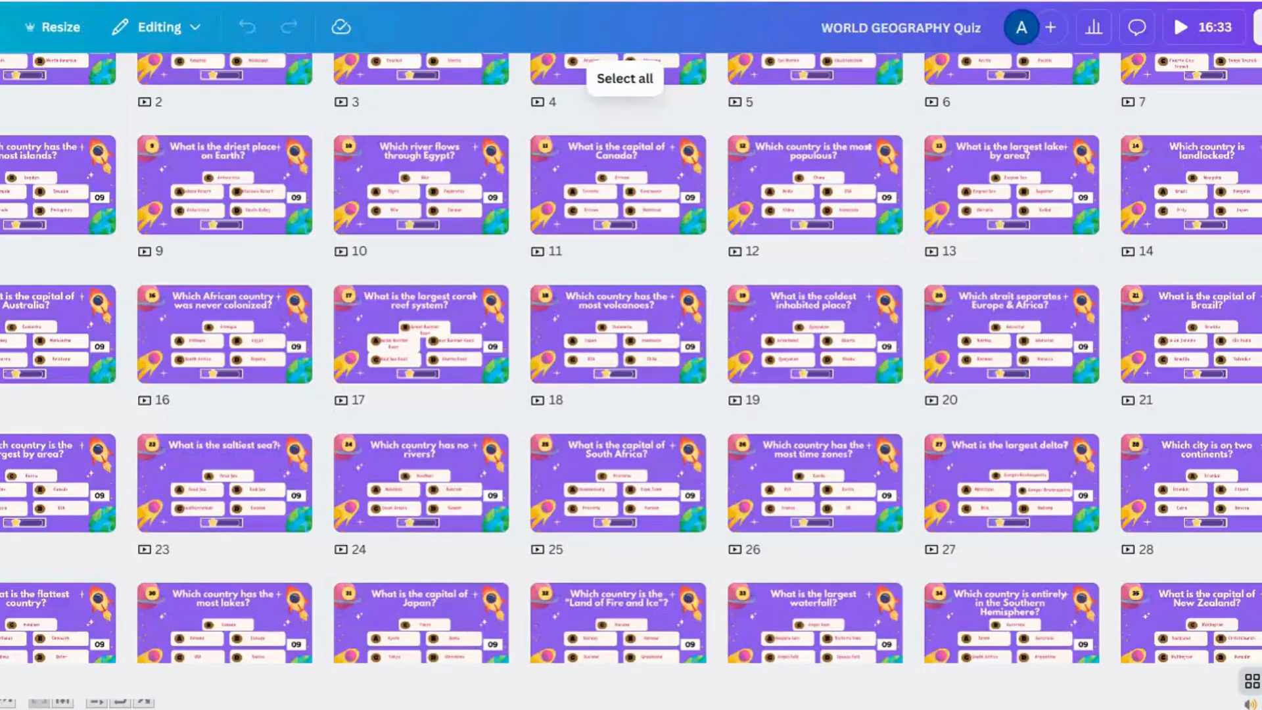
scroll(631, 357, "up", 2)
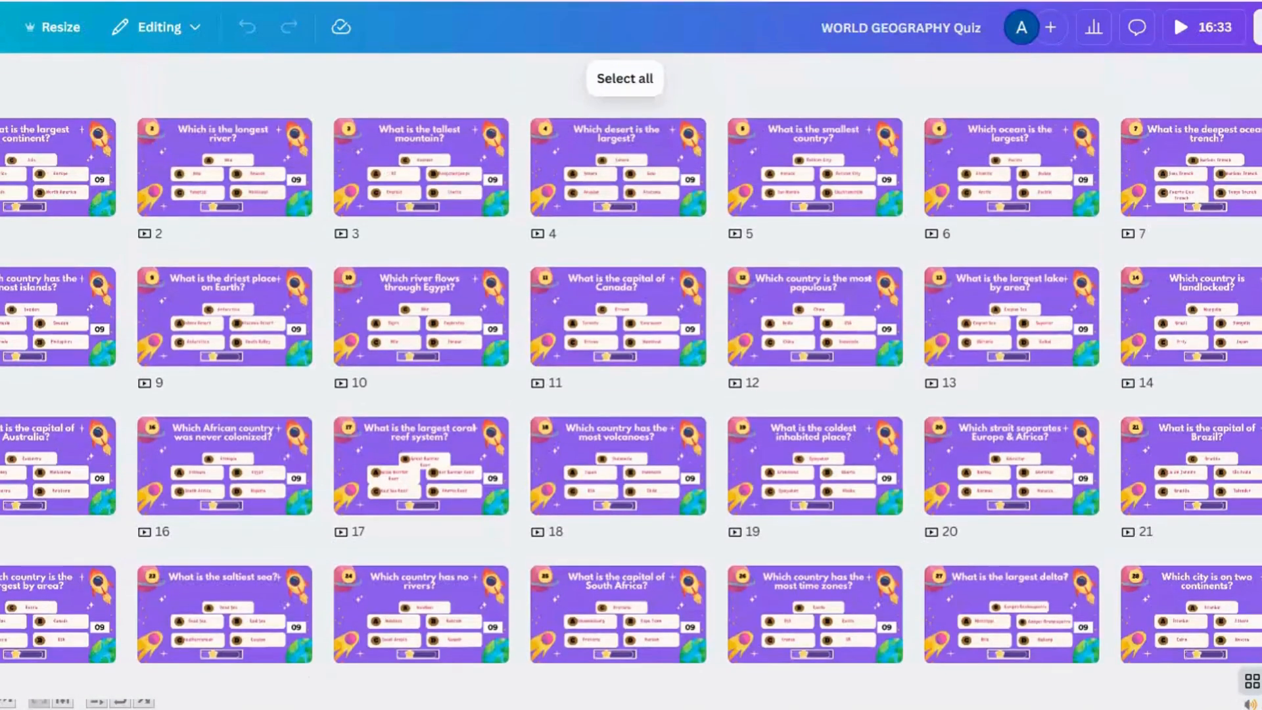
scroll(631, 357, "down", 2)
scroll(631, 357, "down", 10)
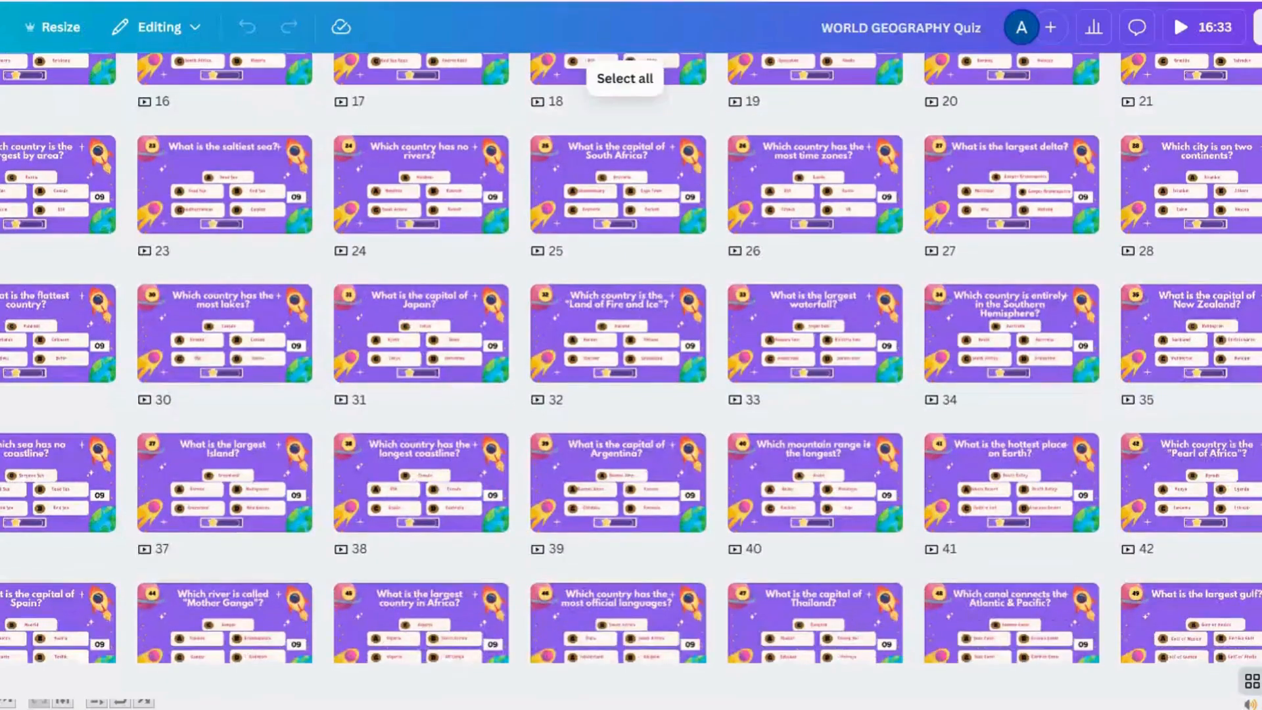
scroll(631, 357, "down", 10)
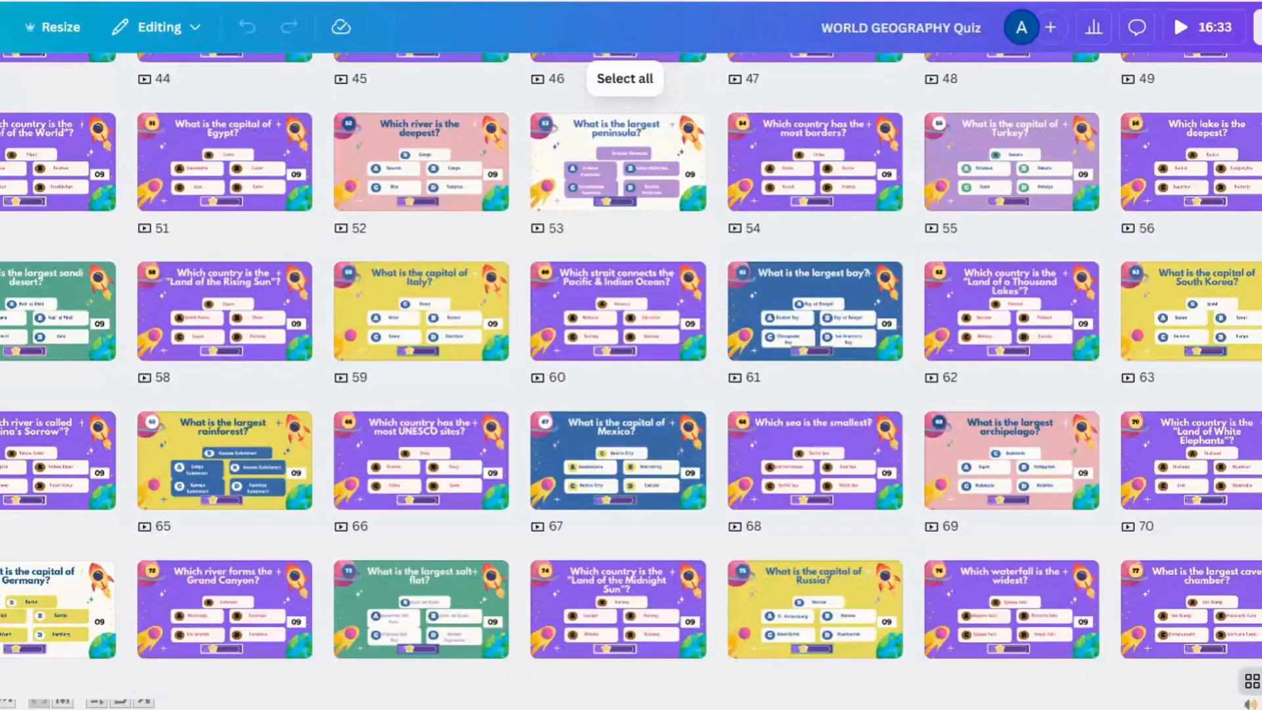
scroll(631, 358, "down", 7)
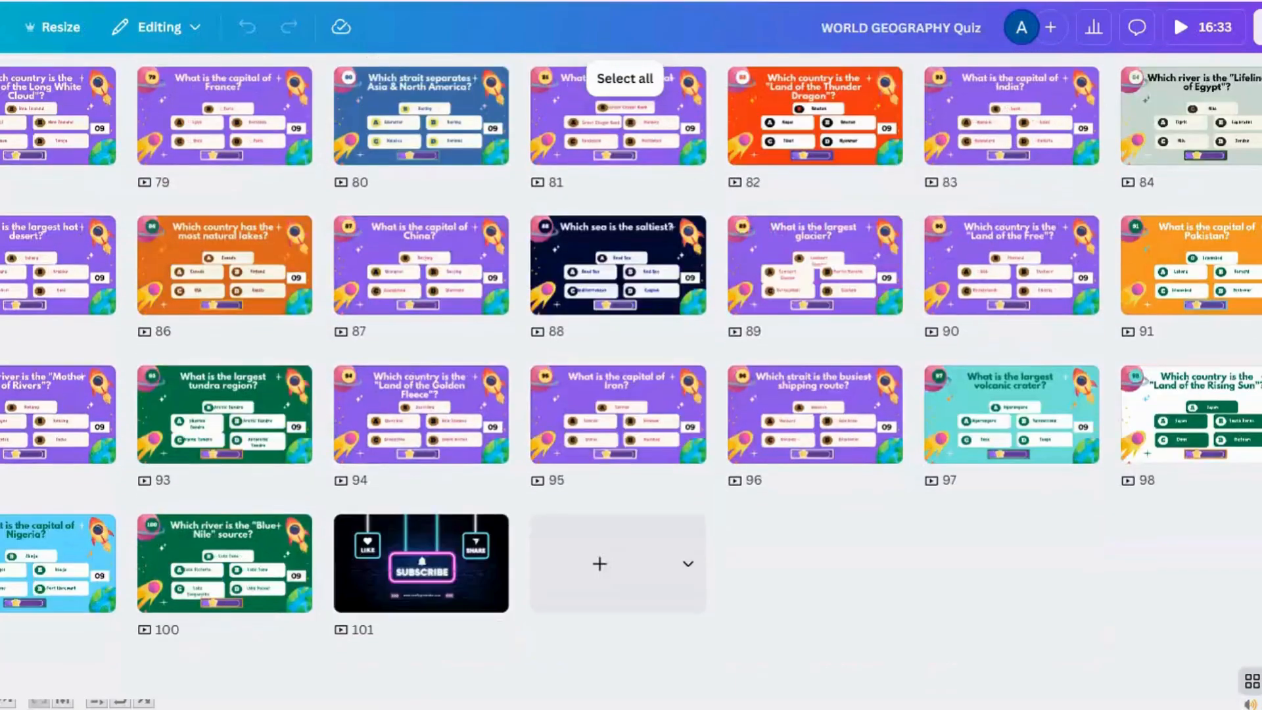
scroll(631, 358, "up", 15)
scroll(631, 357, "up", 10)
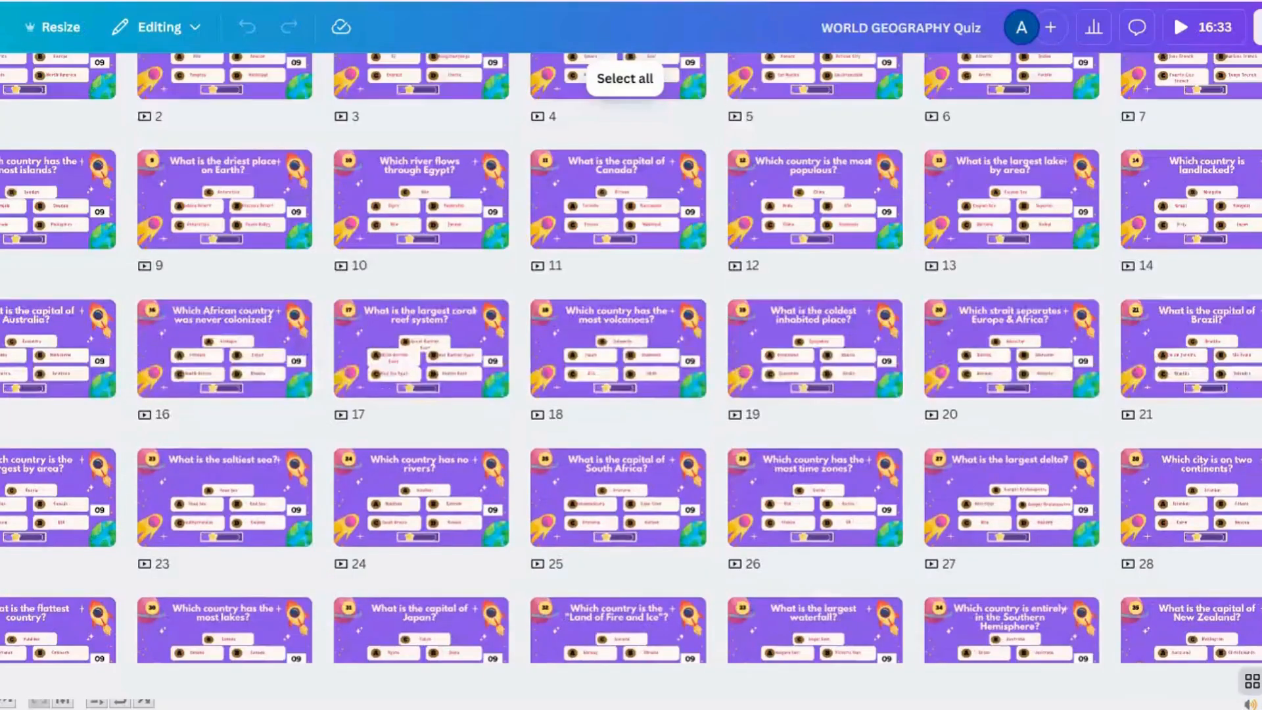